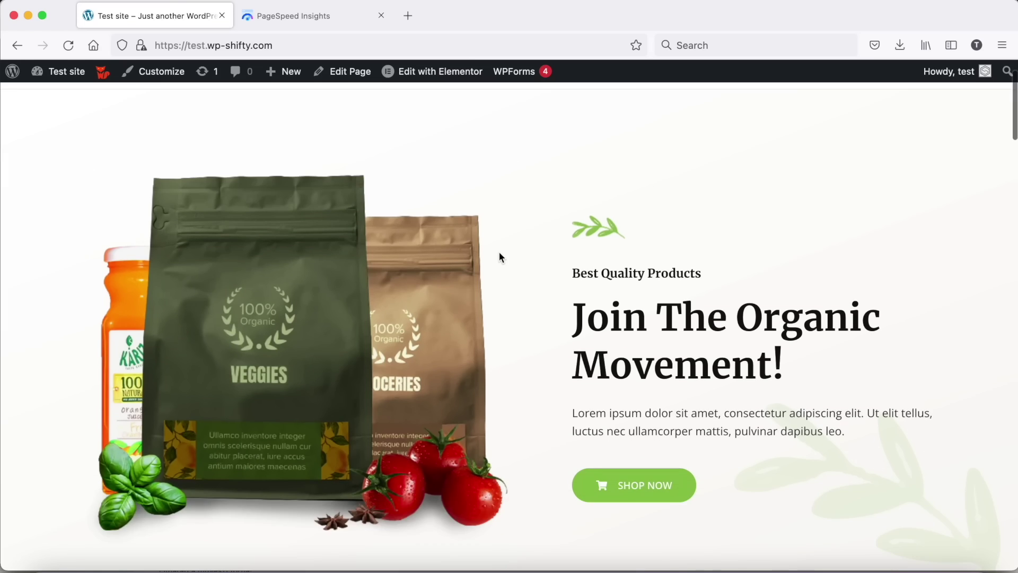
Scroll through the Organic Store front page, then switch to the PageSpeed Insights report
scroll(499, 254, down, 10)
scroll(498, 254, down, 5)
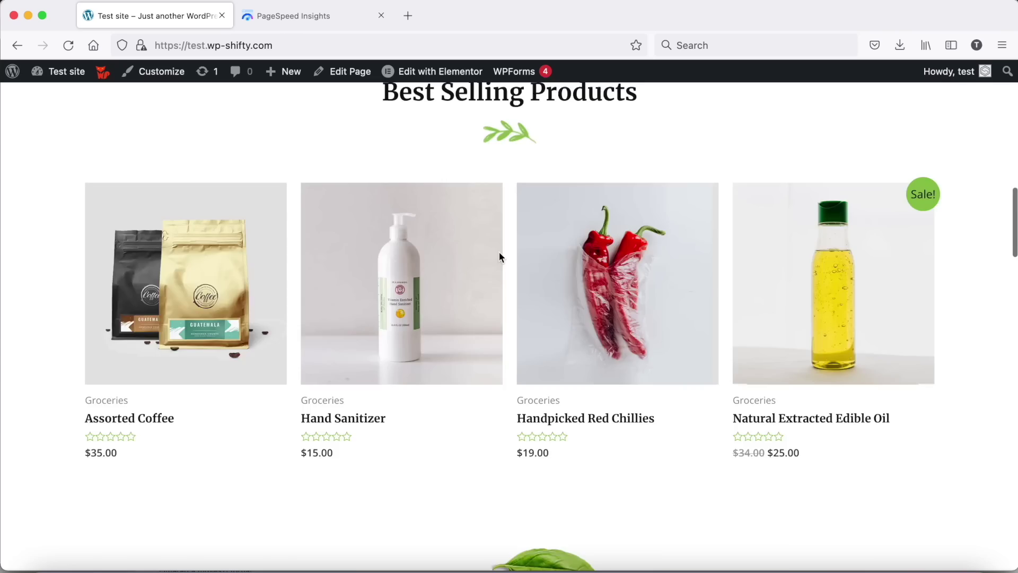
scroll(498, 254, up, 15)
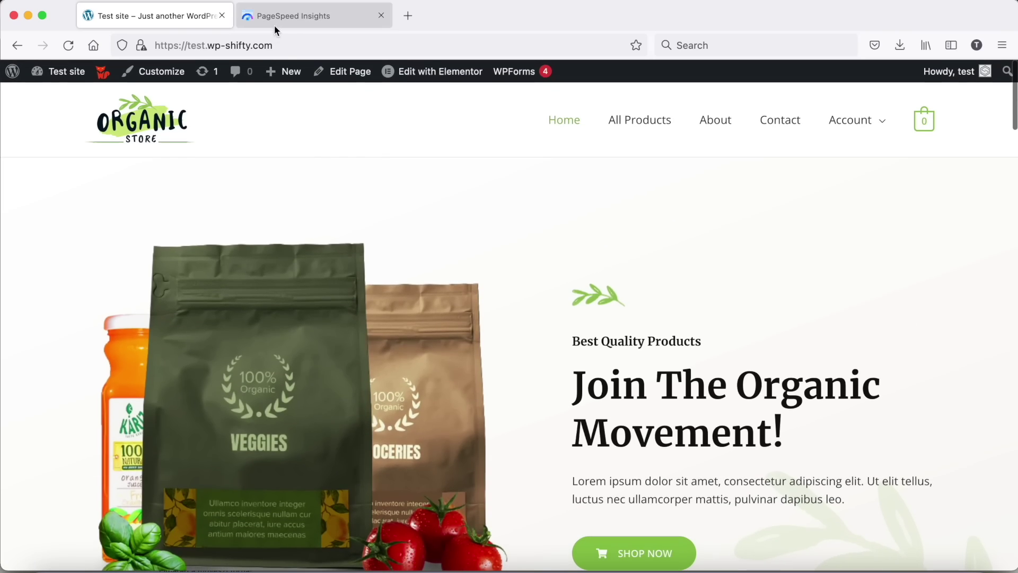
click(275, 22)
Rerun the PageSpeed analysis and expand the Eliminate render-blocking resources list
key(super+r)
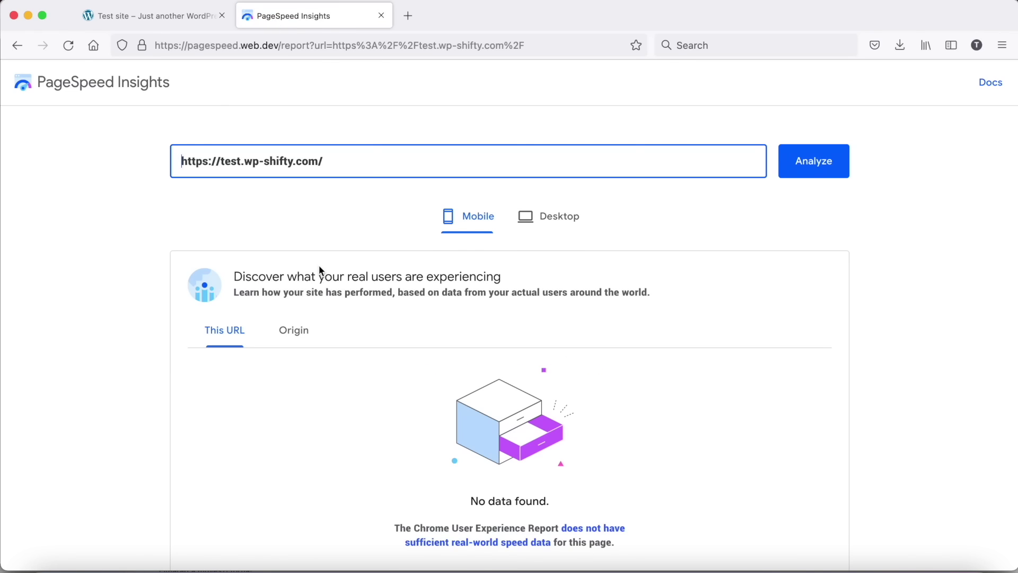
scroll(321, 271, down, 3)
scroll(319, 265, down, 8)
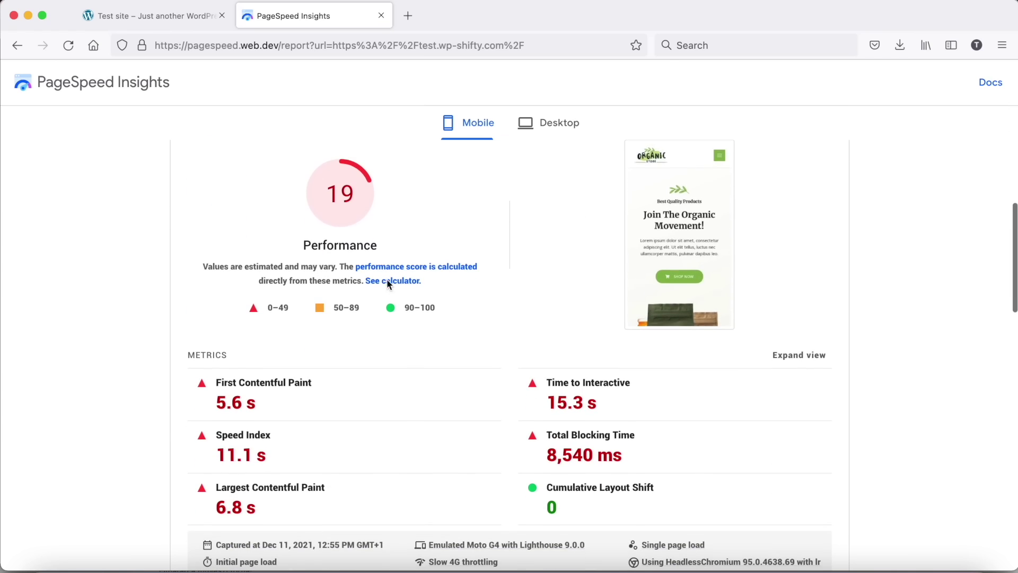
scroll(389, 281, down, 1)
scroll(387, 281, down, 10)
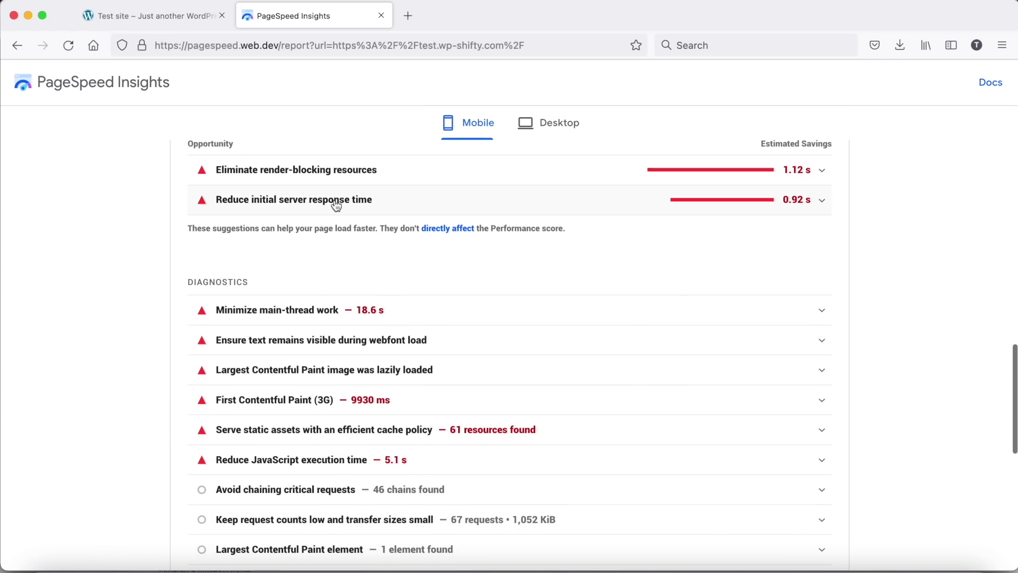
click(335, 175)
scroll(395, 427, down, 3)
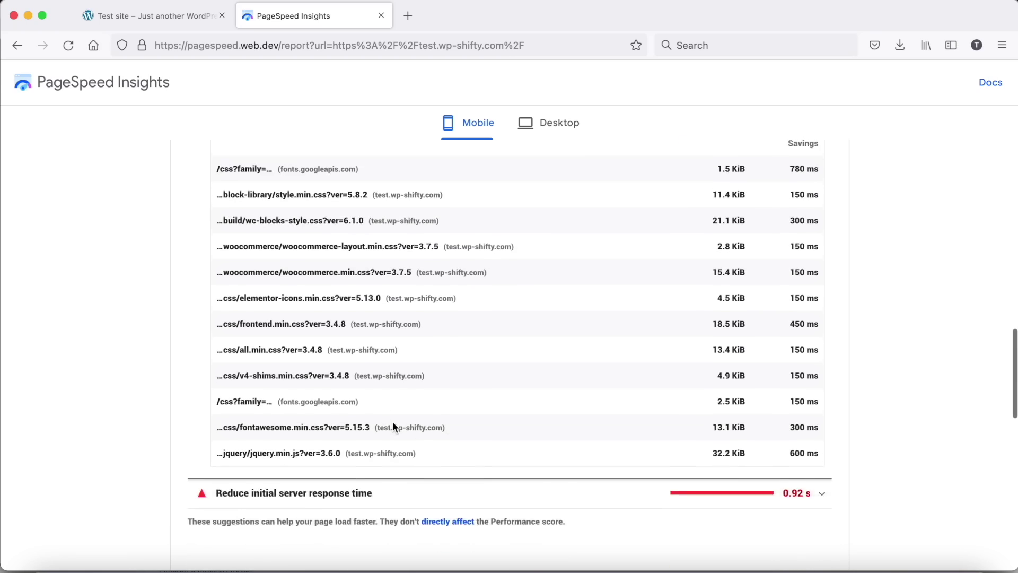
scroll(394, 428, up, 15)
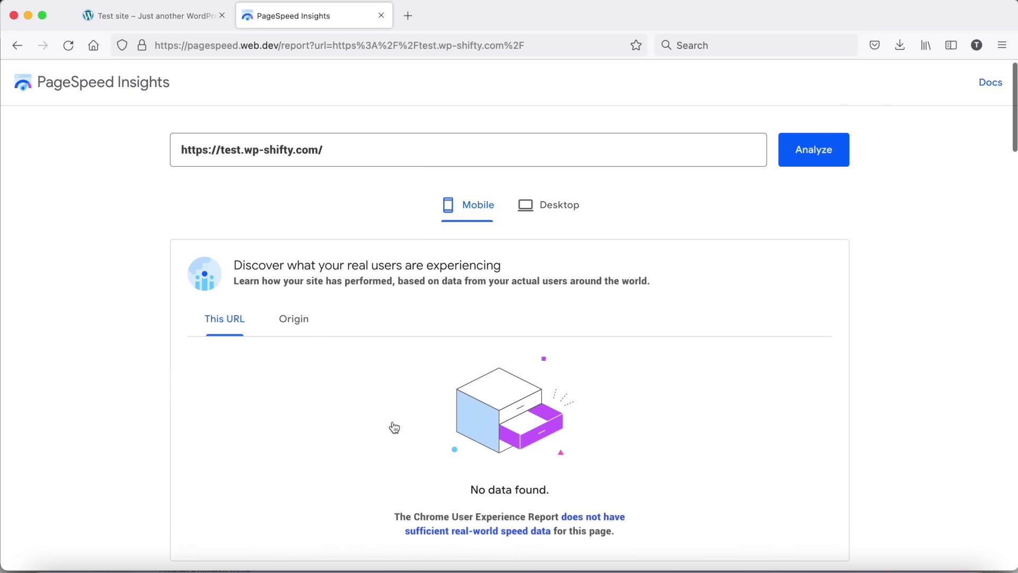
Check the desktop results, which score 91
click(550, 204)
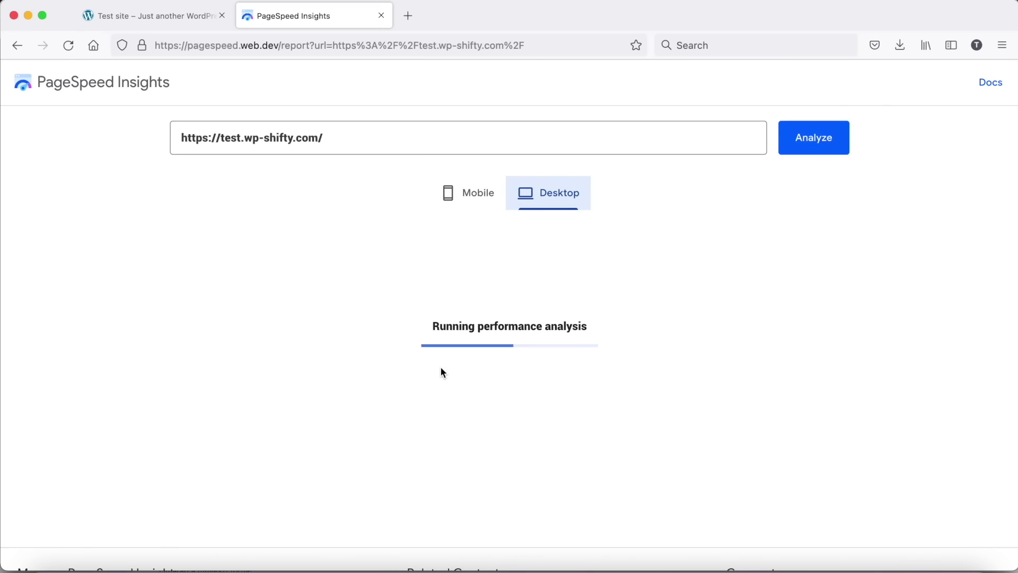
scroll(443, 372, down, 5)
scroll(444, 373, down, 3)
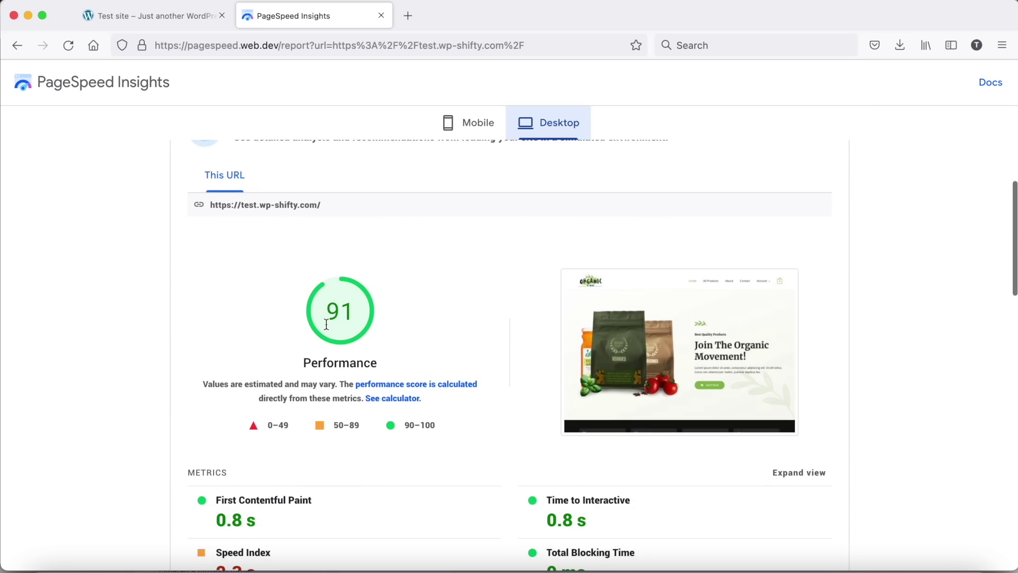
scroll(495, 232, up, 10)
scroll(497, 235, down, 1)
Go back to the mobile results scoring 19, then return to the test site
click(466, 218)
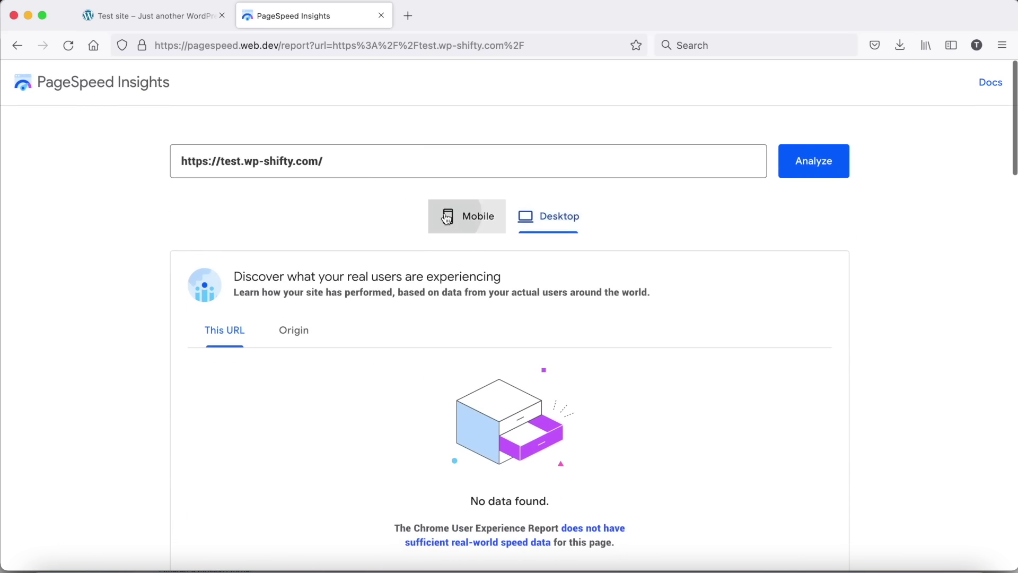
scroll(367, 364, down, 5)
scroll(370, 364, down, 2)
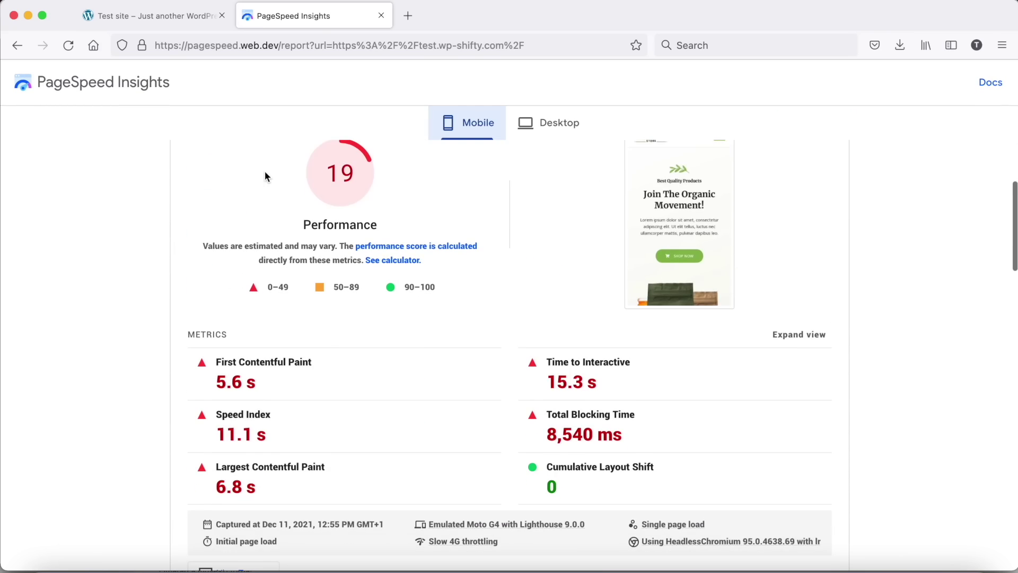
scroll(265, 170, up, 10)
click(162, 20)
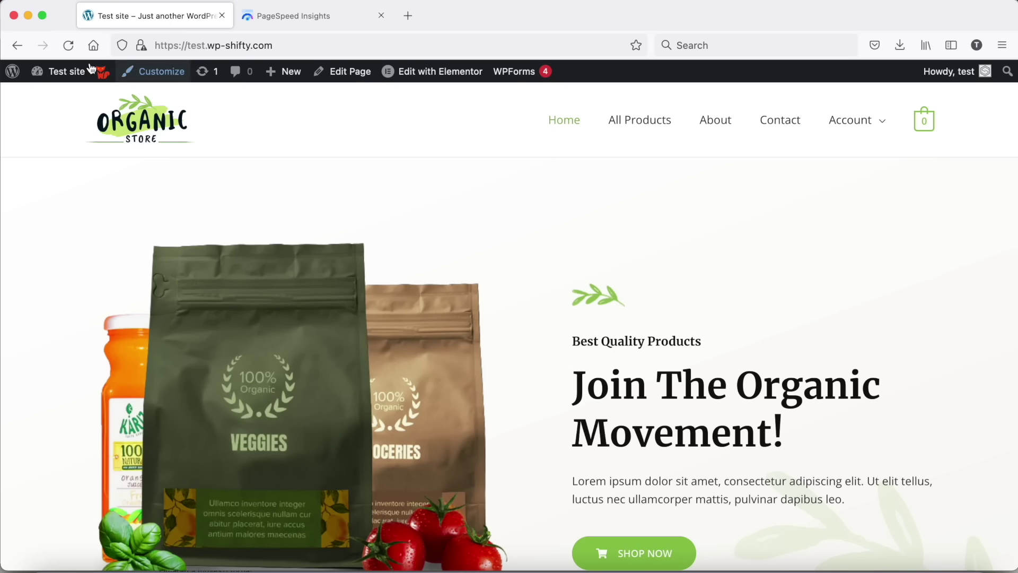
Create a new WP Shifty scenario with an APPLY condition set to Frontpage
click(103, 76)
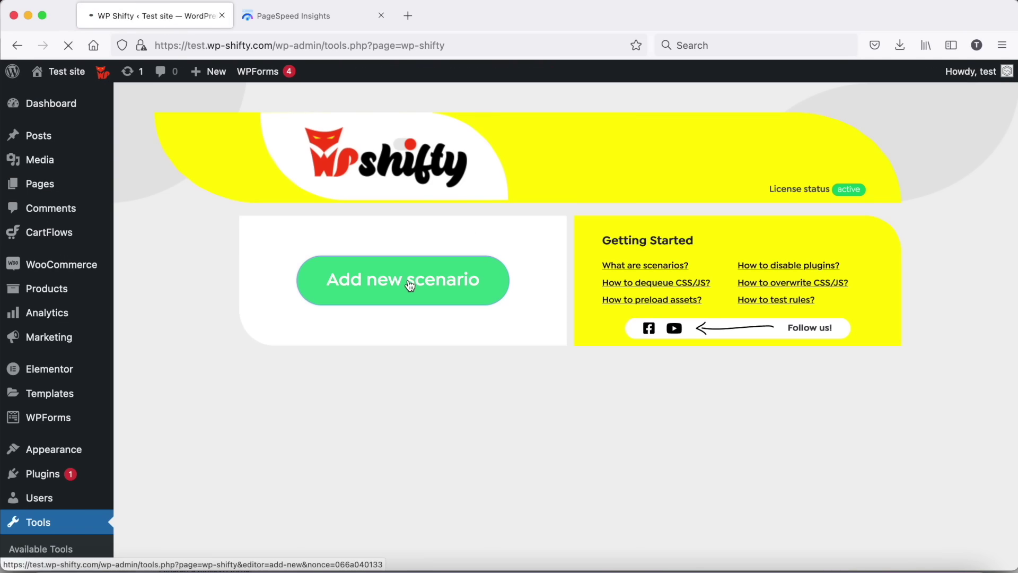
click(410, 286)
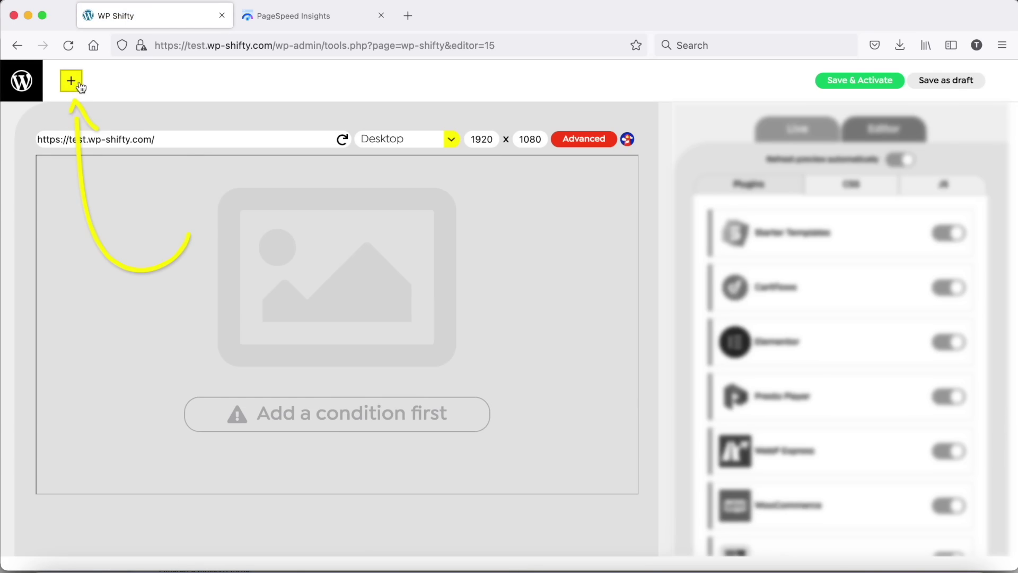
click(72, 81)
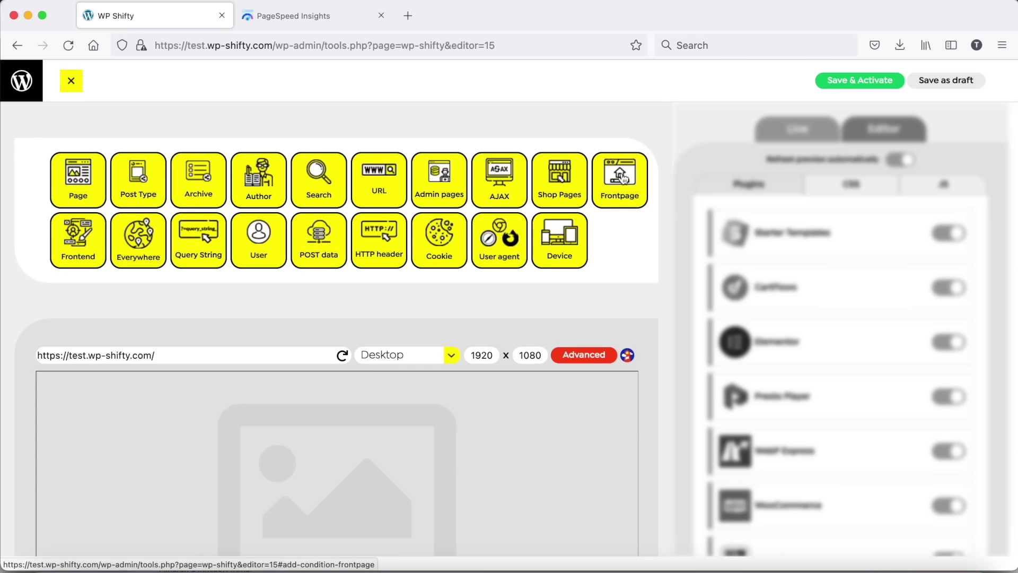
click(623, 179)
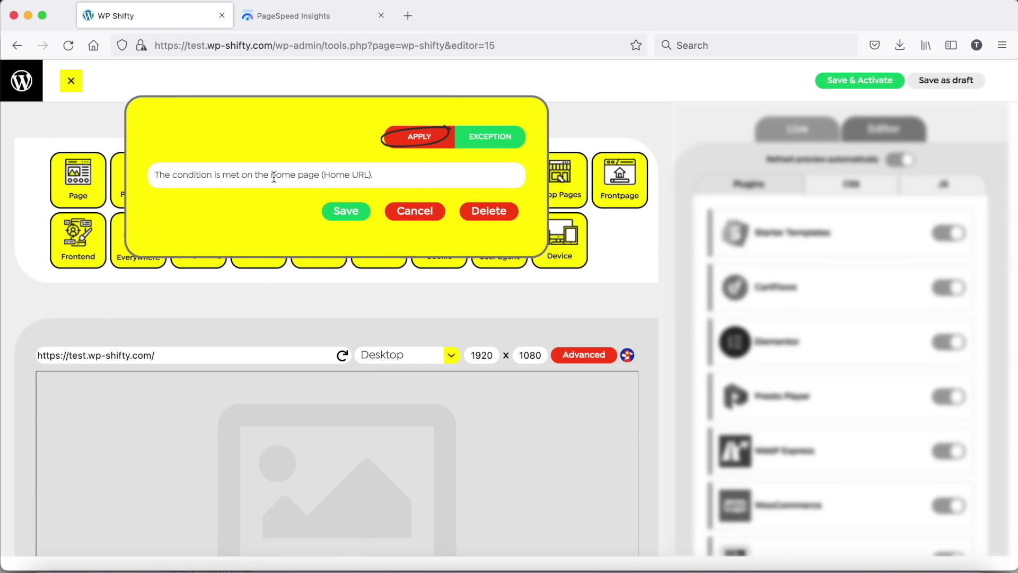
click(346, 211)
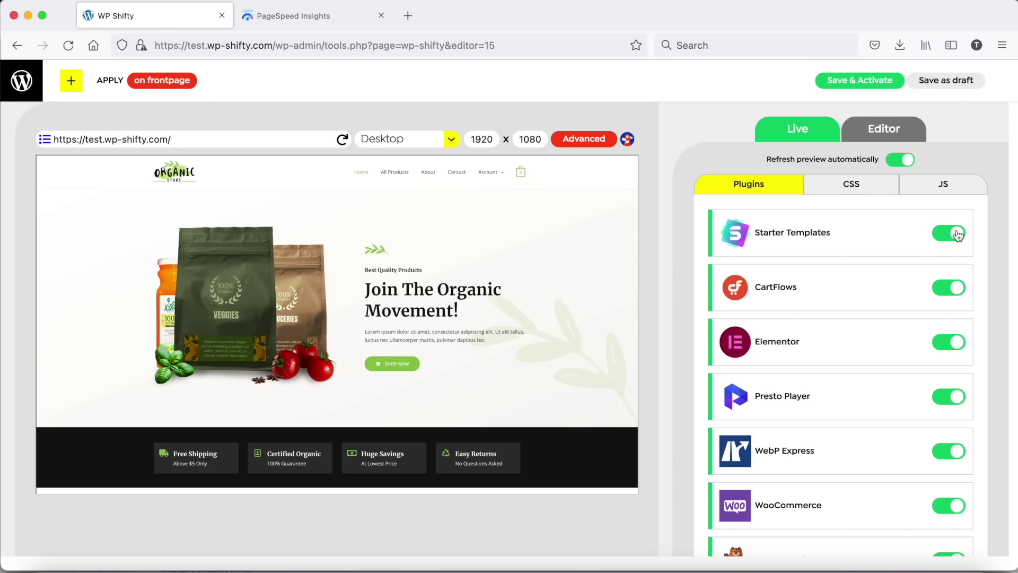
Disable Starter Templates, CartFlows, Presto Player and WPForms Lite, keeping Elementor enabled
click(950, 234)
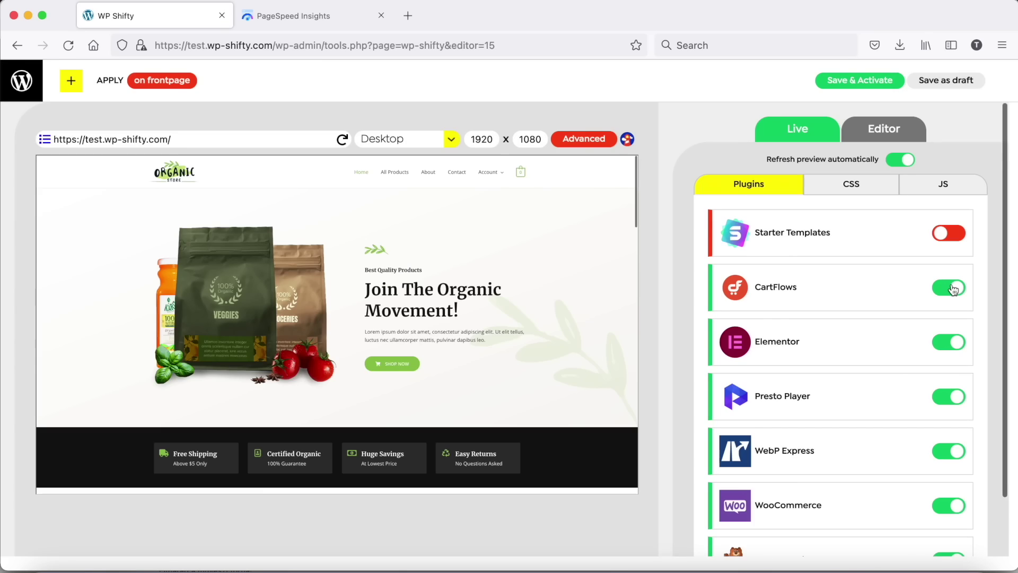
click(952, 286)
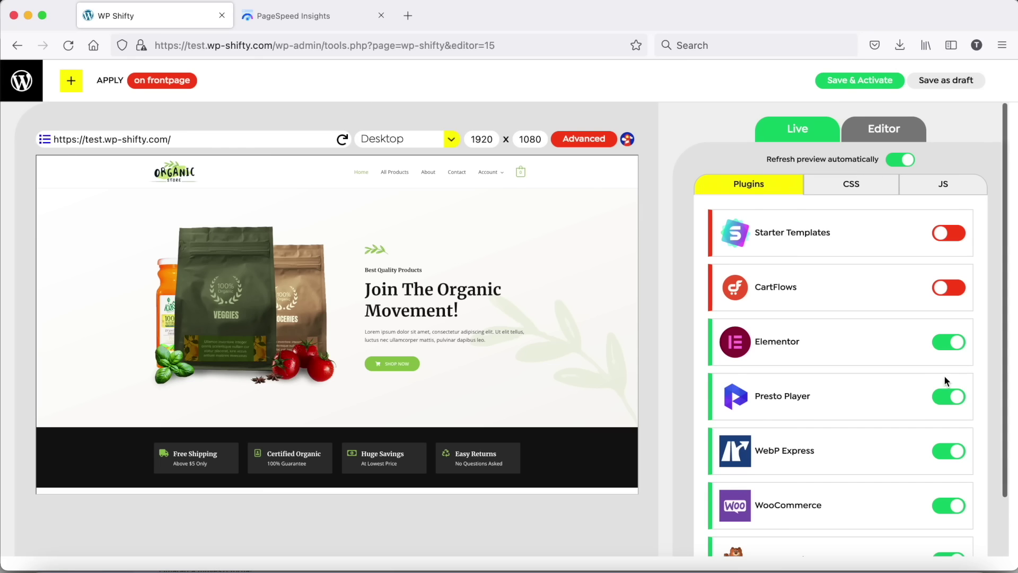
click(949, 341)
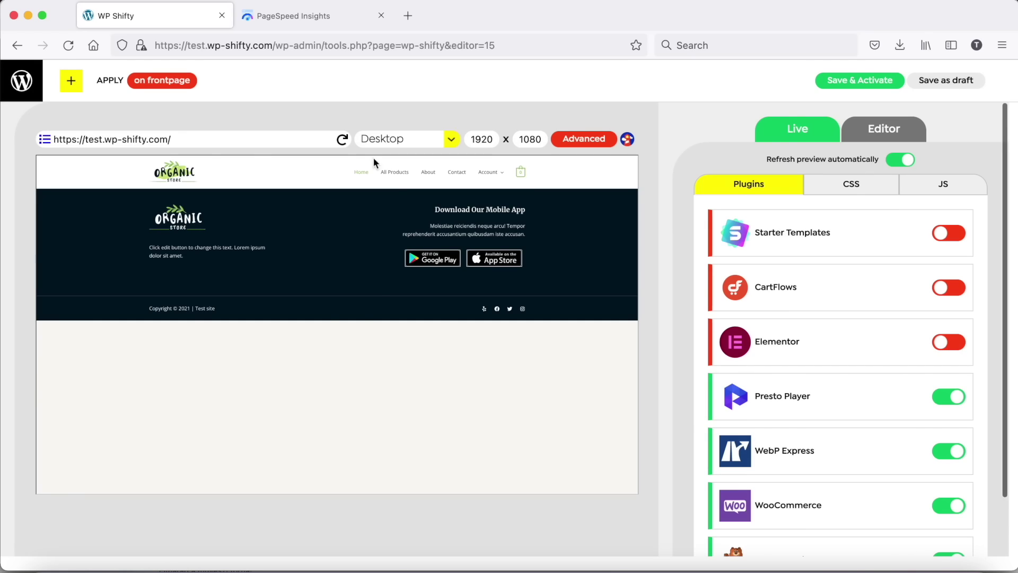
click(948, 339)
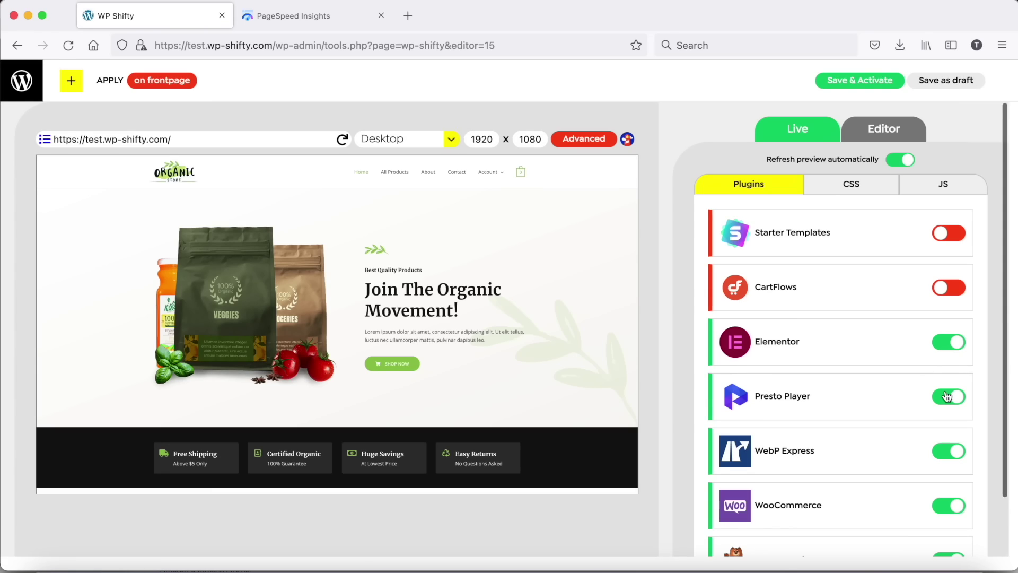
click(948, 396)
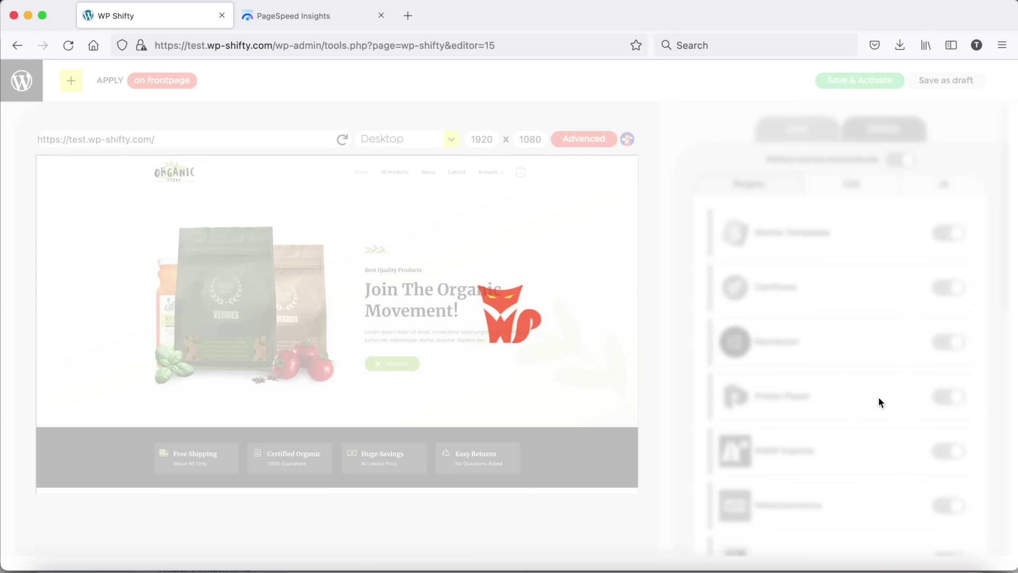
scroll(878, 397, down, 2)
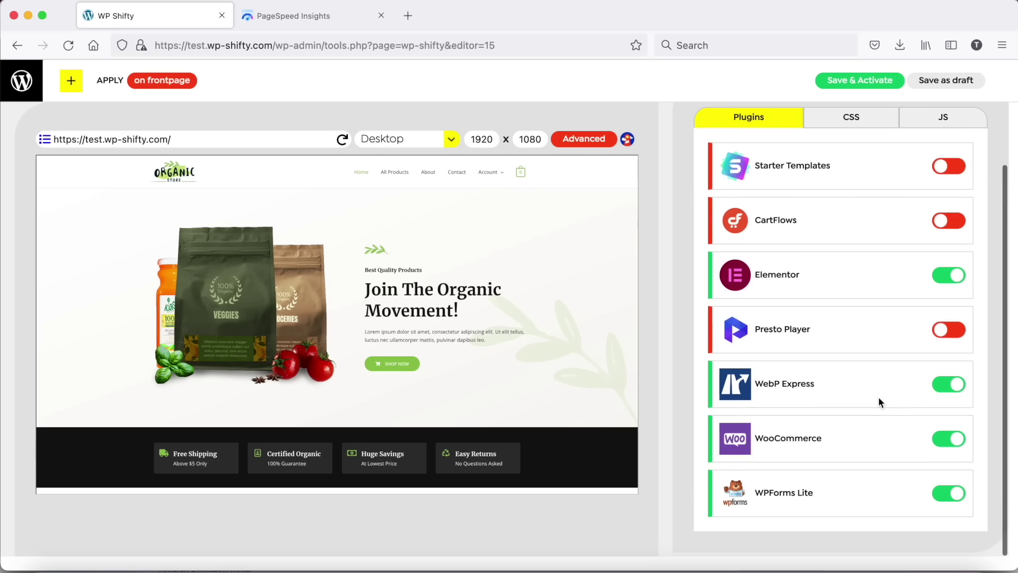
click(947, 497)
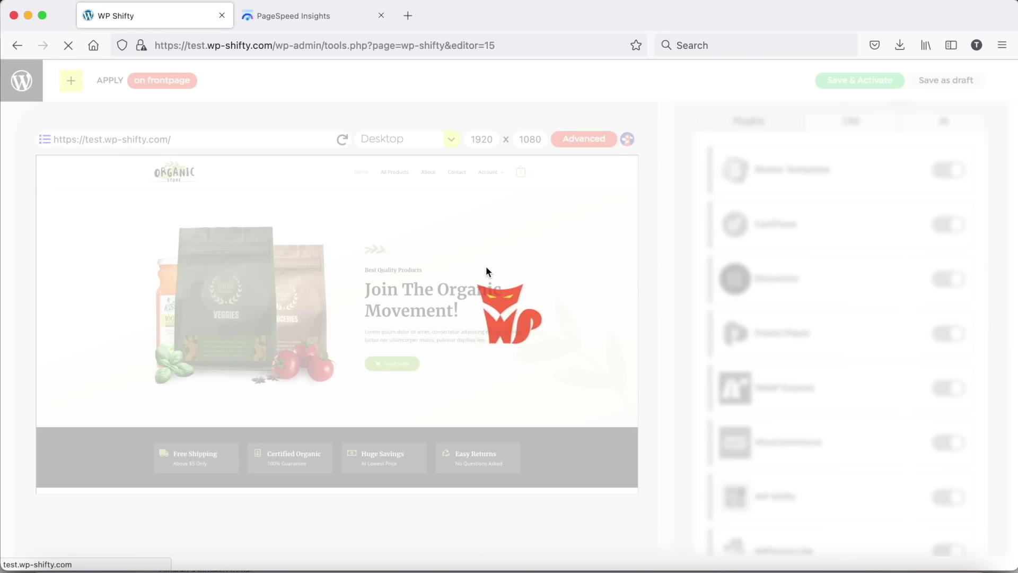
Switch to the list of CSS files loaded by each plugin
scroll(486, 265, down, 10)
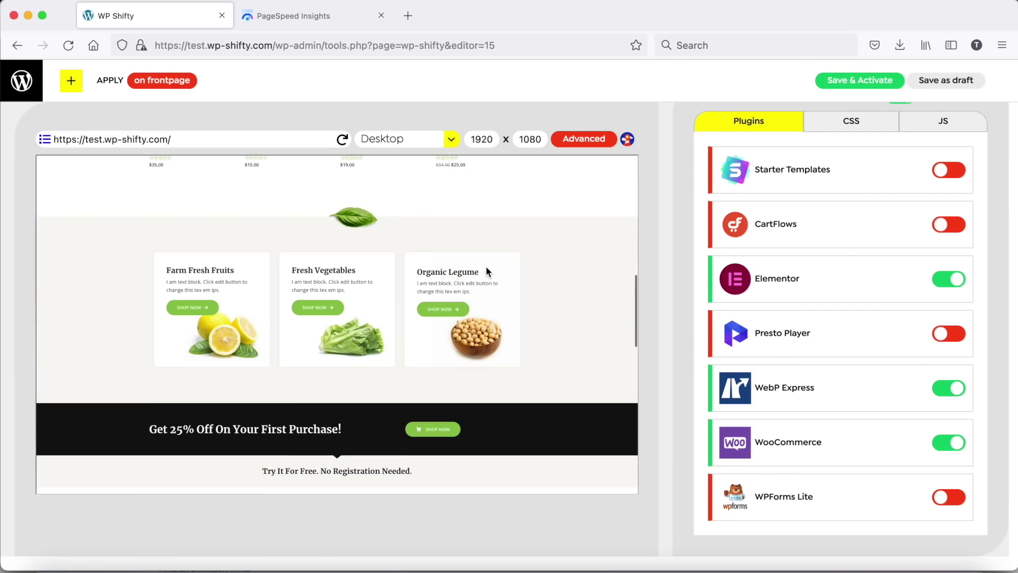
scroll(485, 270, down, 5)
scroll(825, 238, up, 3)
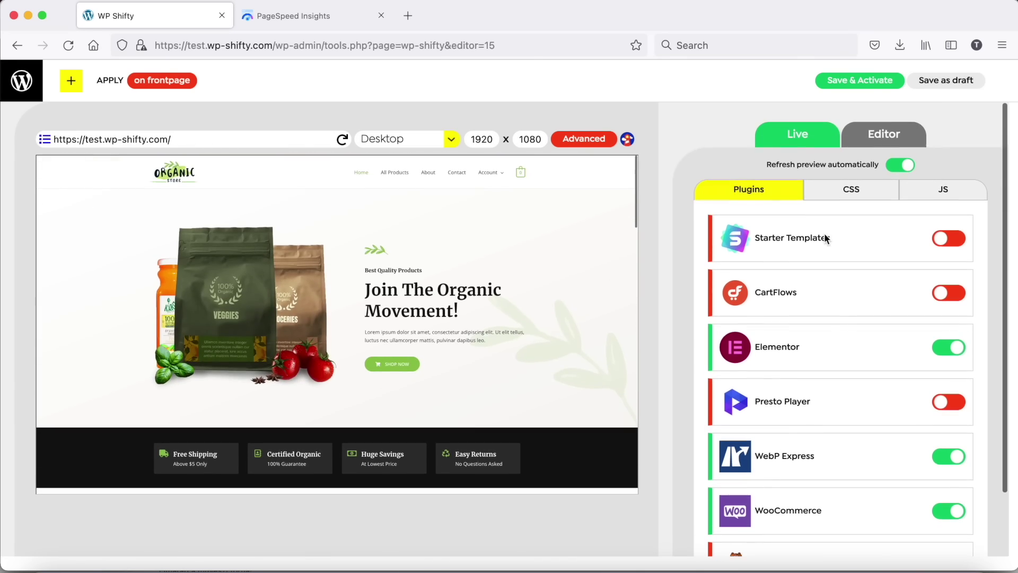
click(851, 190)
Expand Elementor's CSS files and disable elementor-icons.min.css and Font Awesome all.min.css
click(811, 219)
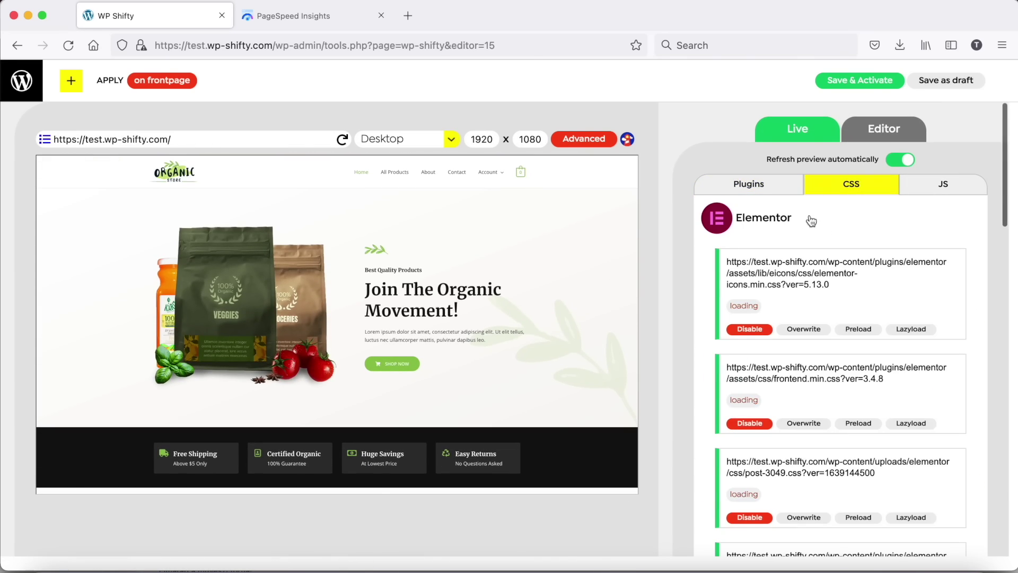
click(759, 329)
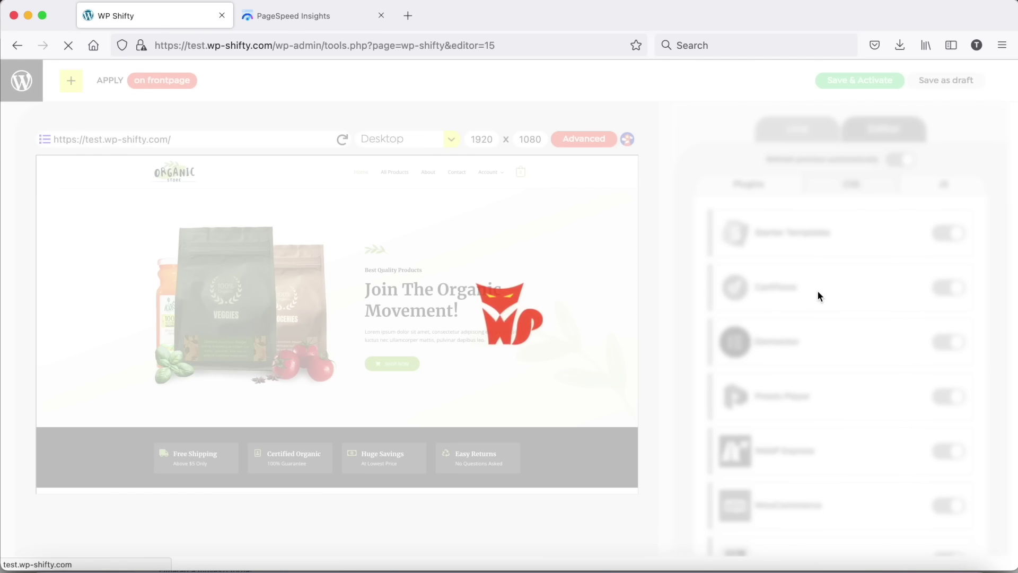
scroll(817, 291, down, 5)
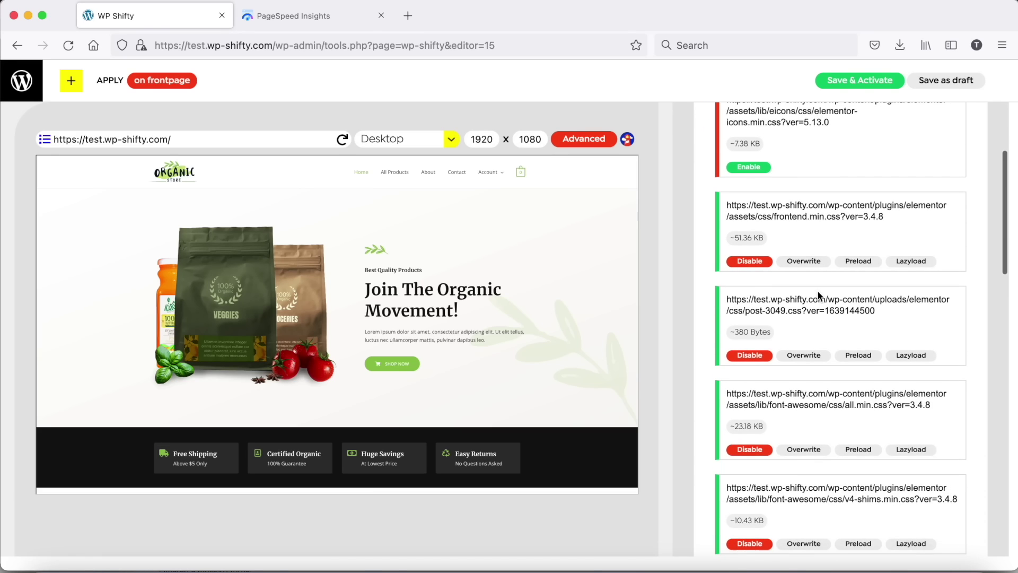
scroll(822, 372, down, 3)
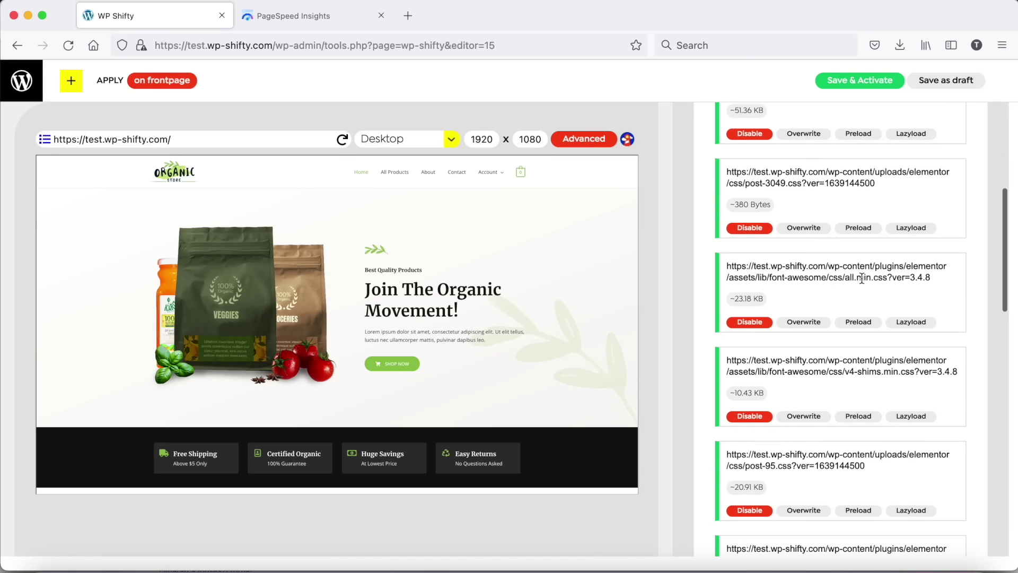
click(747, 323)
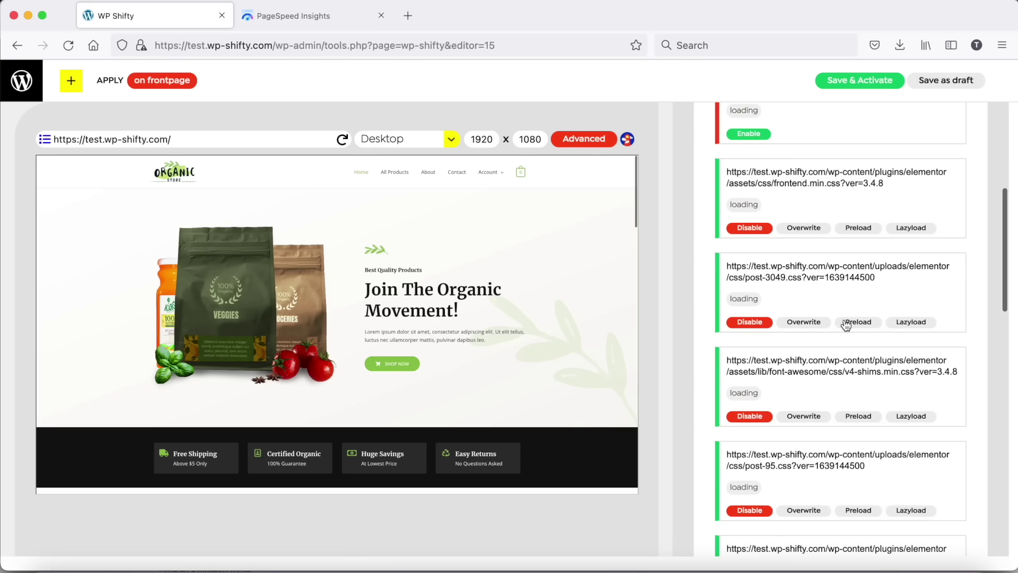
scroll(846, 325, down, 1)
scroll(846, 324, up, 1)
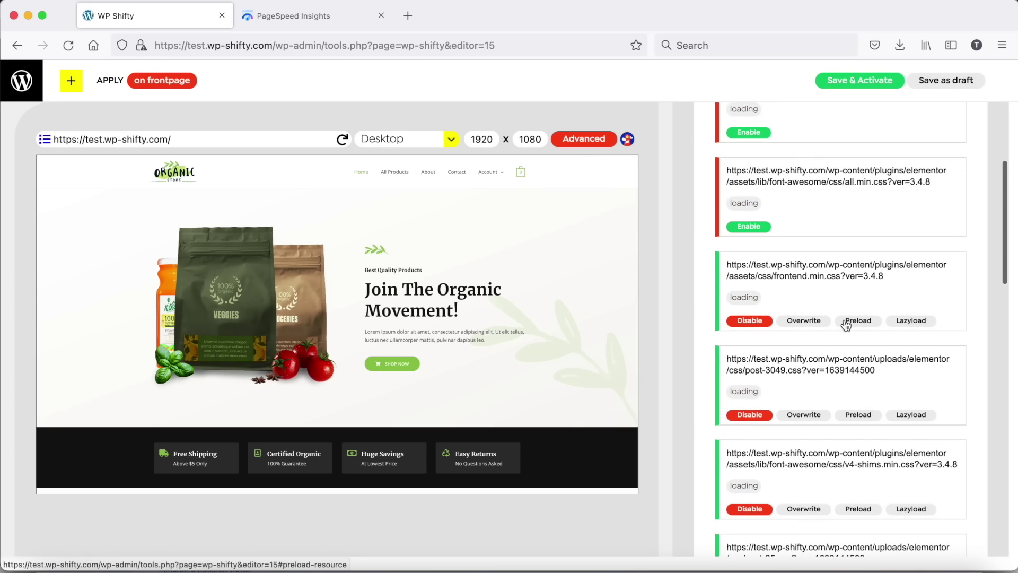
scroll(828, 321, down, 5)
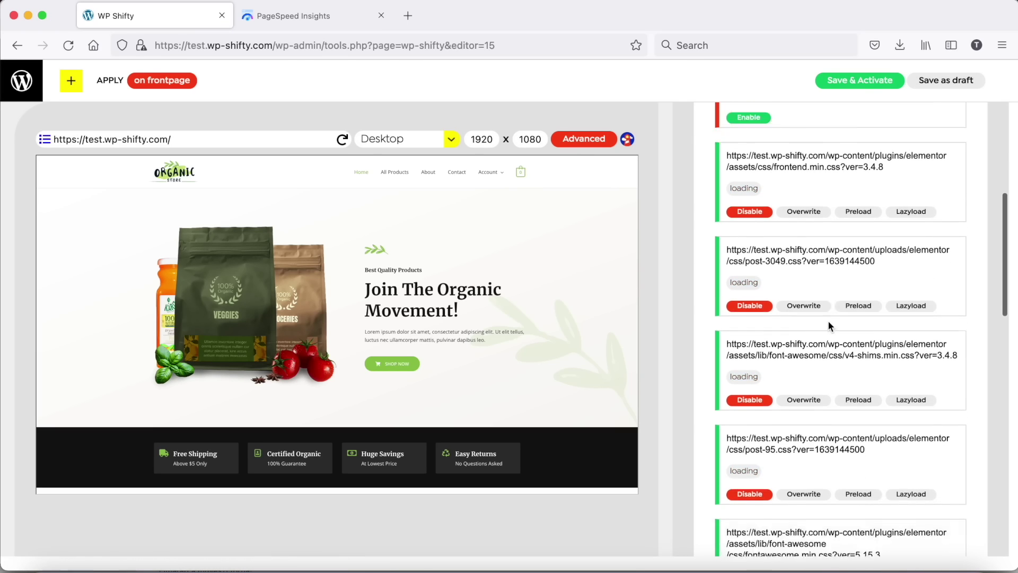
scroll(828, 326, down, 5)
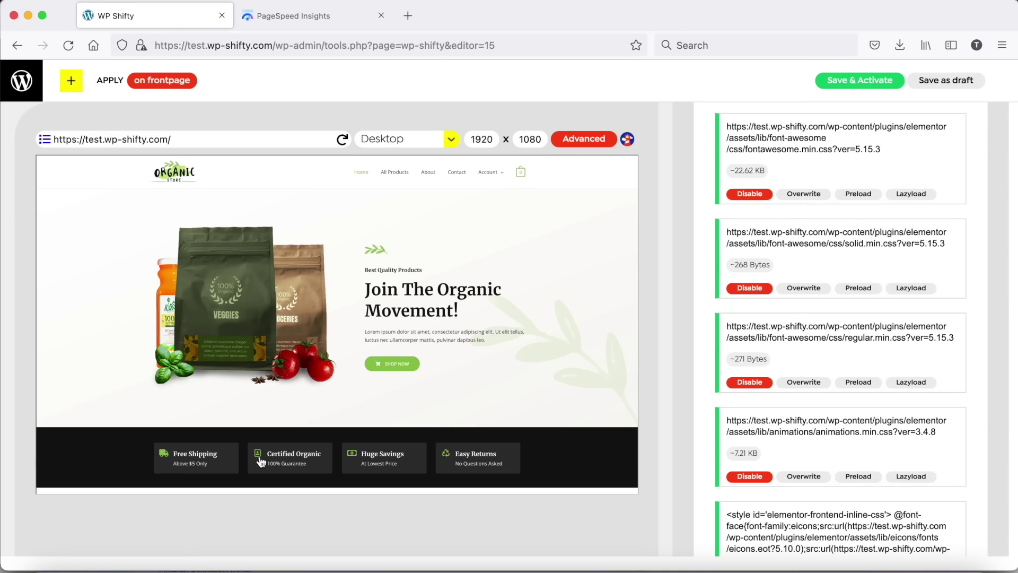
scroll(867, 329, down, 2)
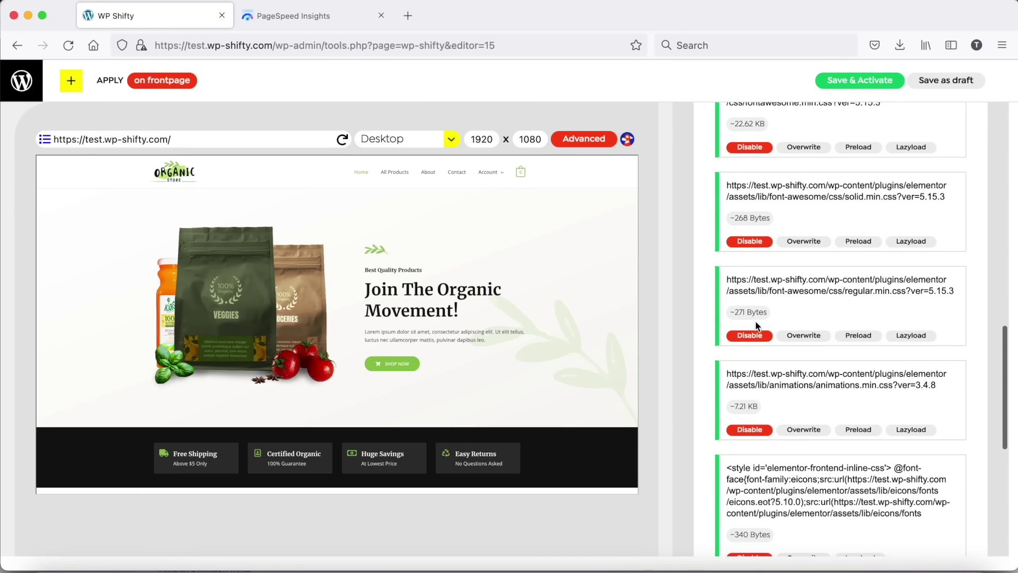
Reload the editor, then disable animations.min.css and v4-shims.min.css
key(super+r)
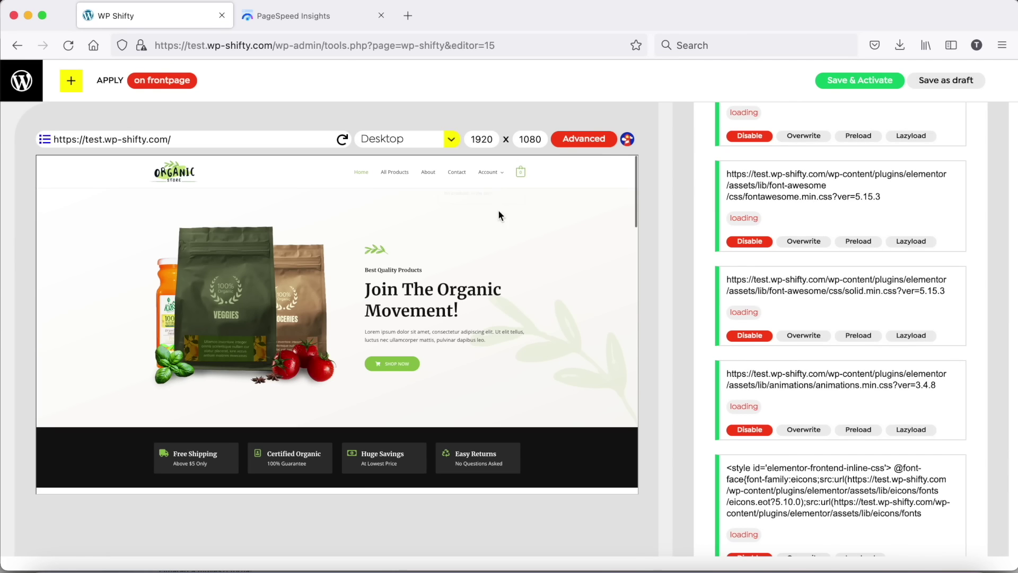
scroll(469, 463, down, 15)
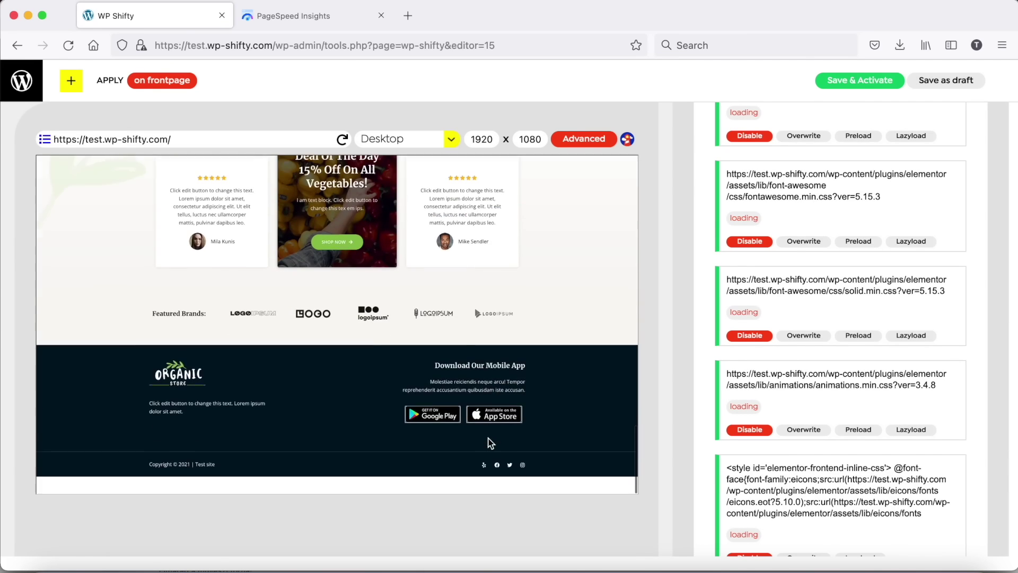
scroll(530, 358, up, 15)
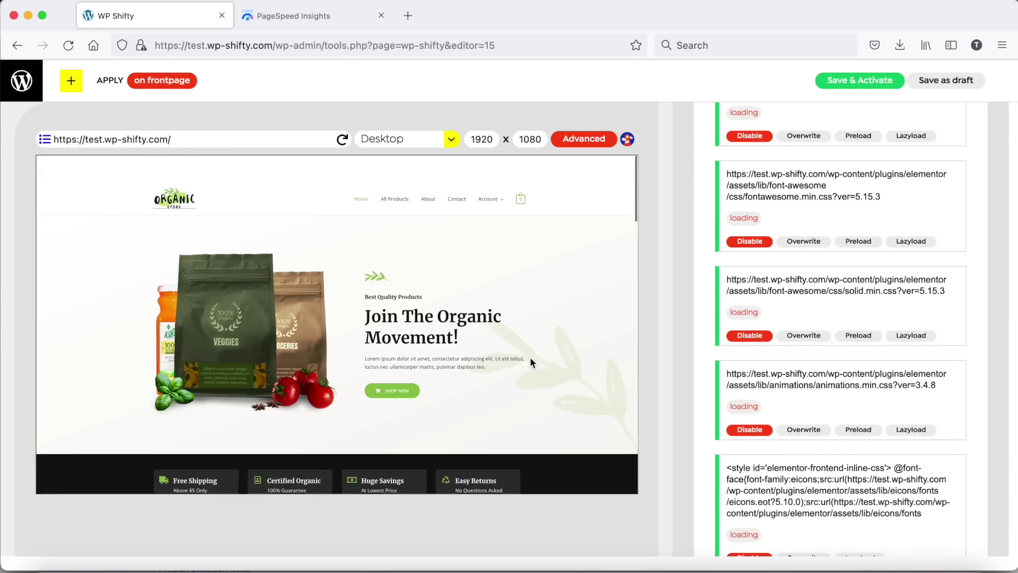
scroll(822, 319, down, 4)
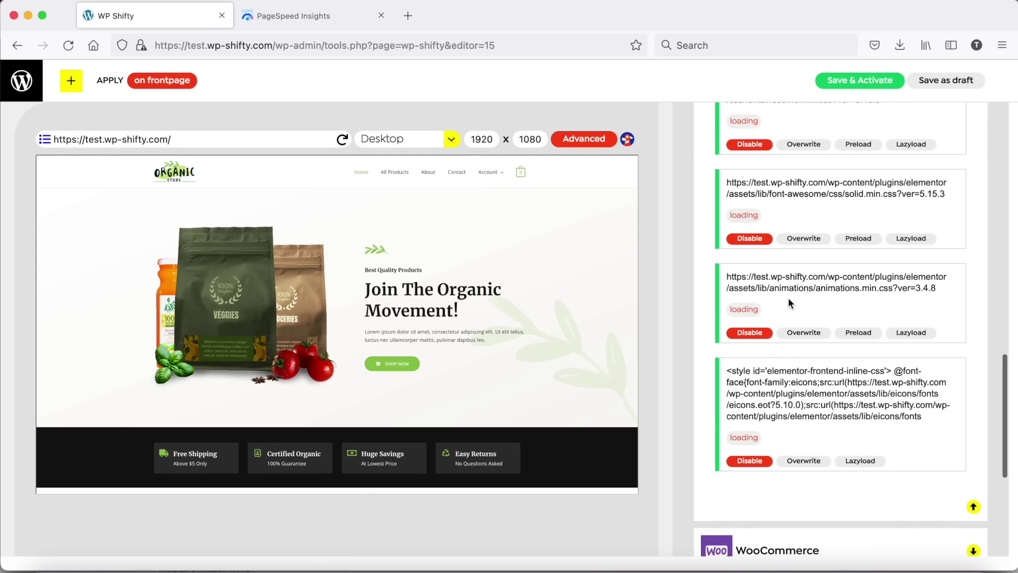
click(749, 333)
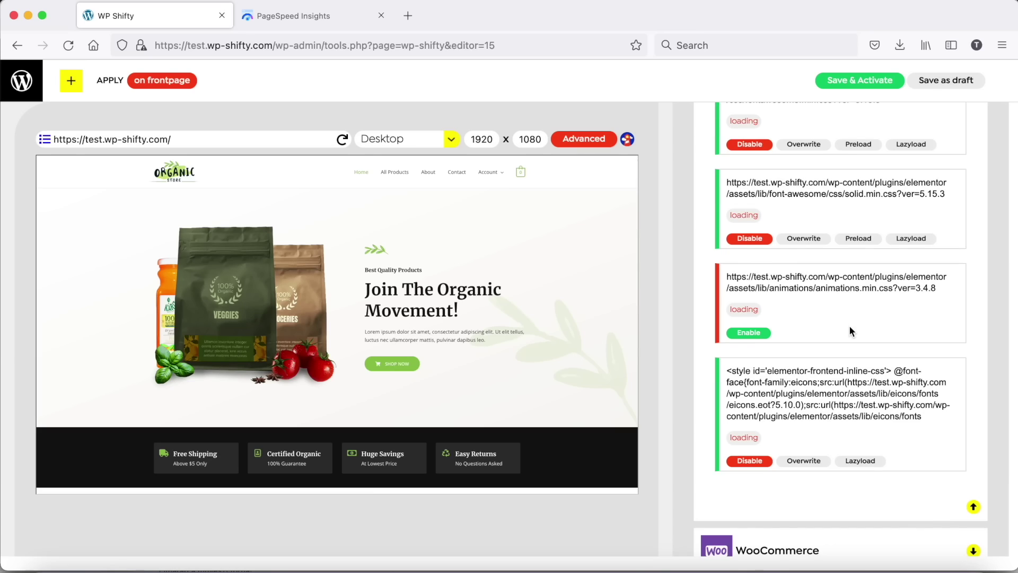
scroll(849, 326, up, 2)
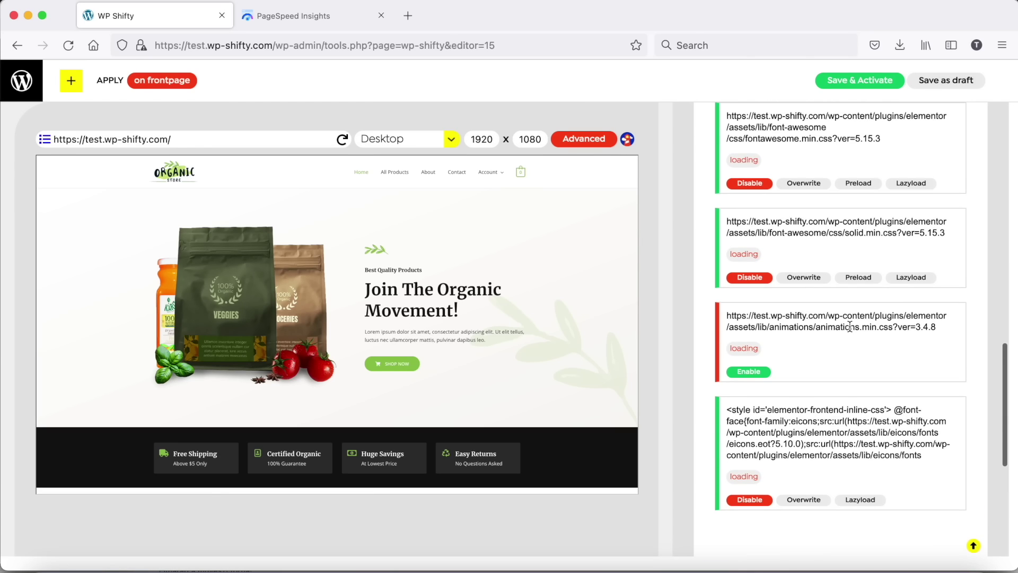
scroll(850, 326, up, 6)
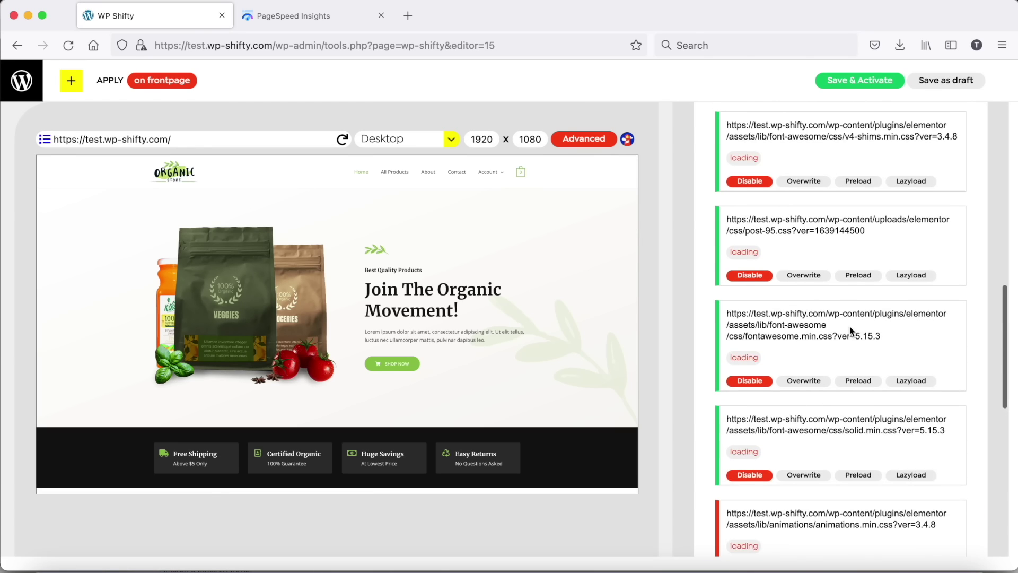
scroll(849, 327, up, 1)
click(748, 332)
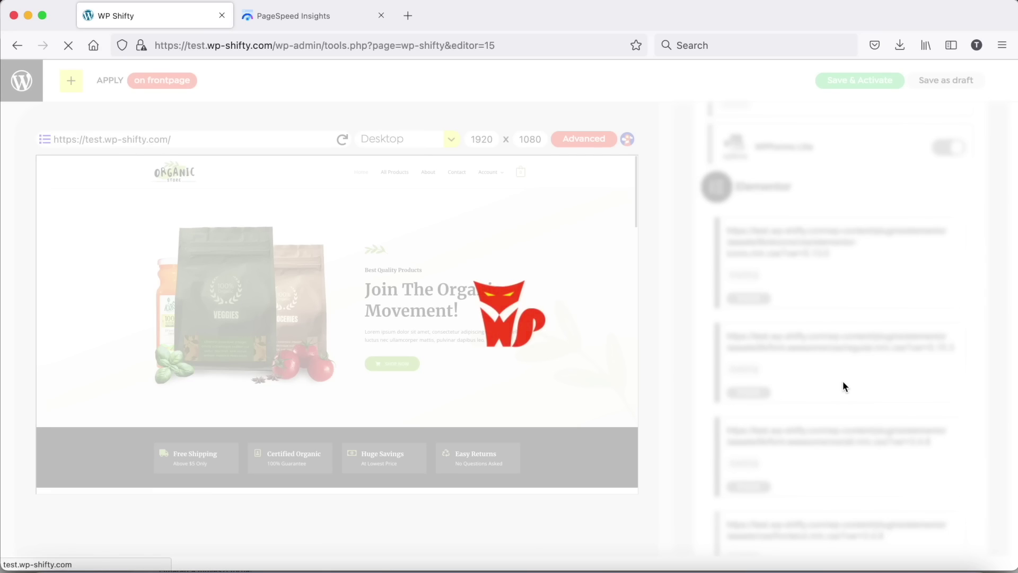
In the WooCommerce CSS list, disable wc-blocks-vendors-style.css and wc-blocks-style.css
scroll(843, 382, down, 10)
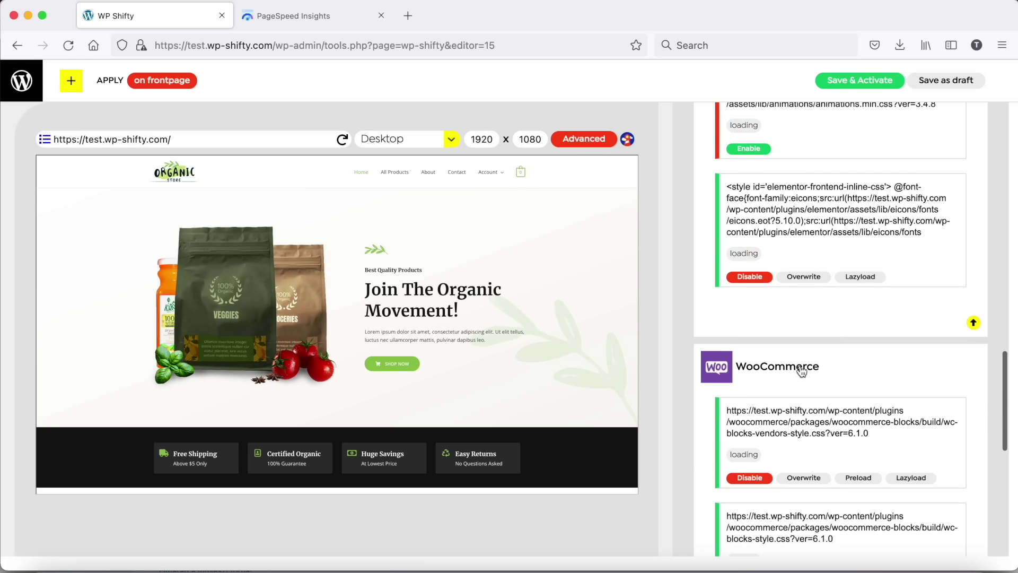
scroll(801, 372, down, 2)
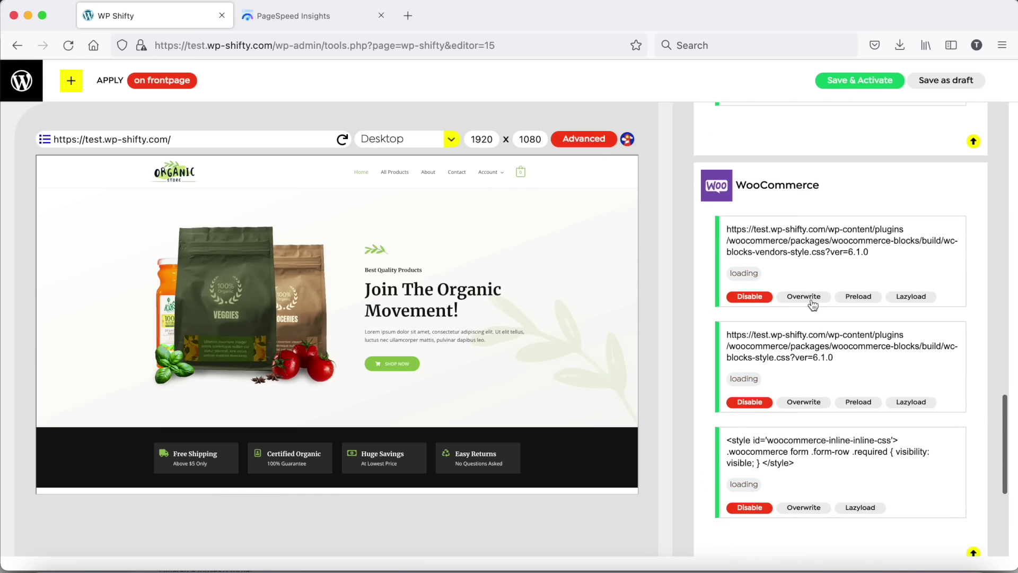
click(749, 297)
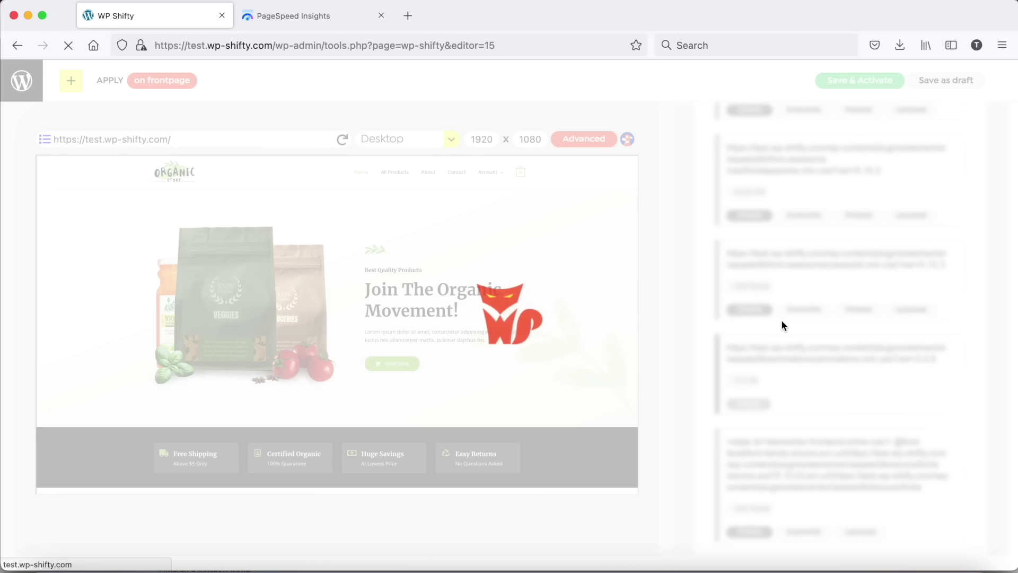
scroll(781, 319, down, 1)
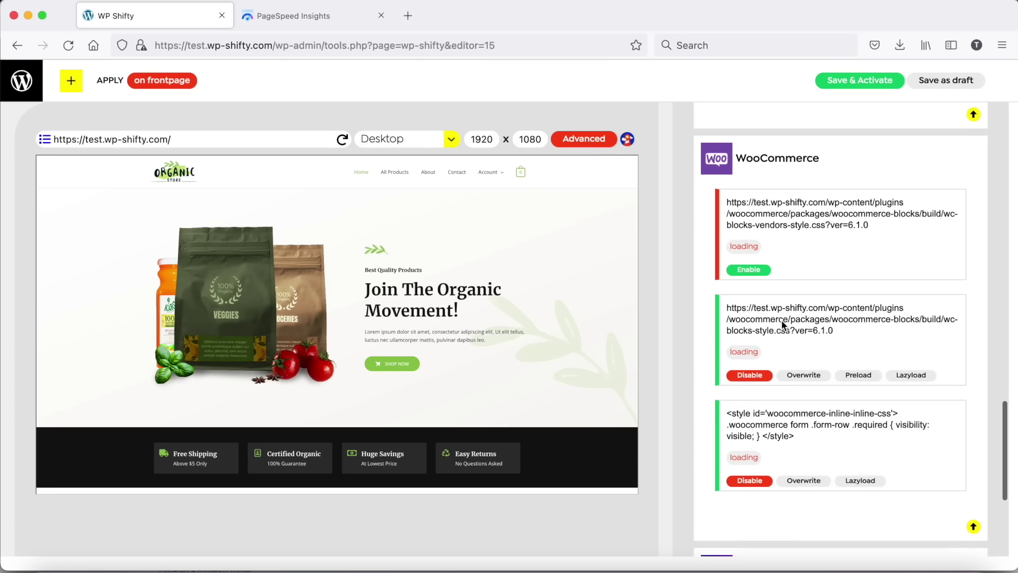
click(742, 371)
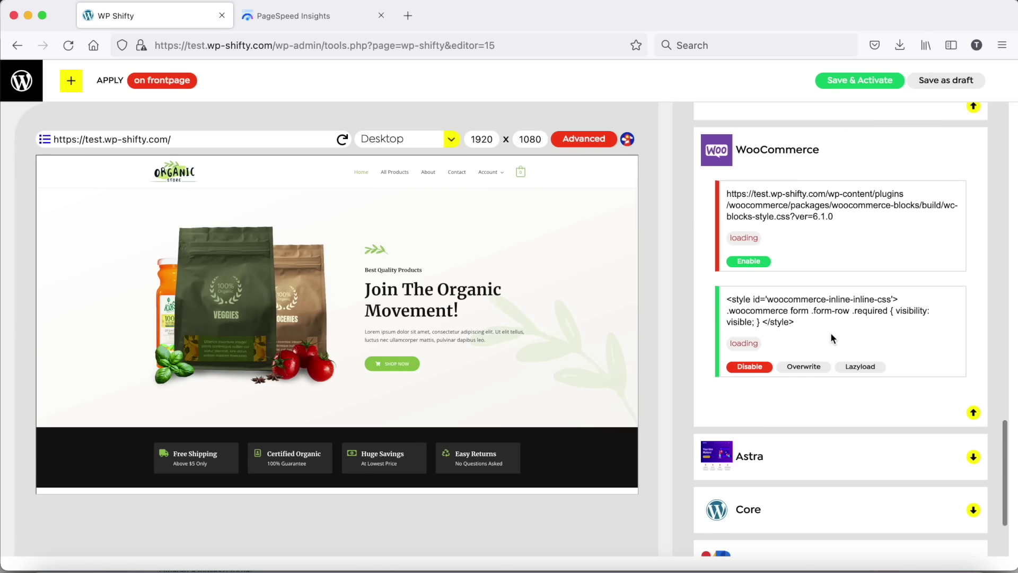
scroll(831, 338, down, 3)
Expand Astra's stylesheets and lazyload woocommerce-layout.min.css and woocommerce-smallscreen.min.css
click(795, 332)
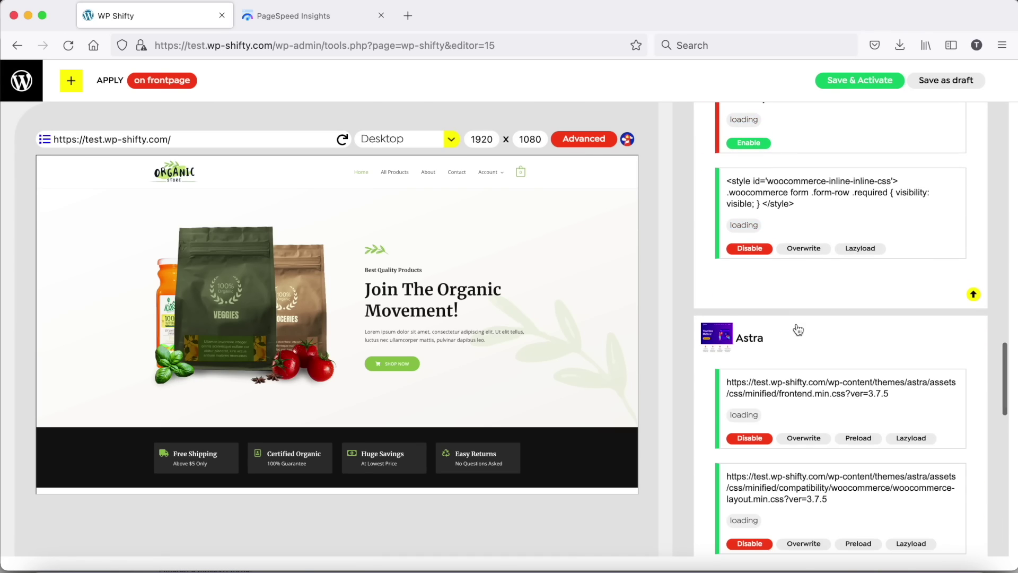
scroll(798, 328, down, 3)
scroll(798, 328, down, 3)
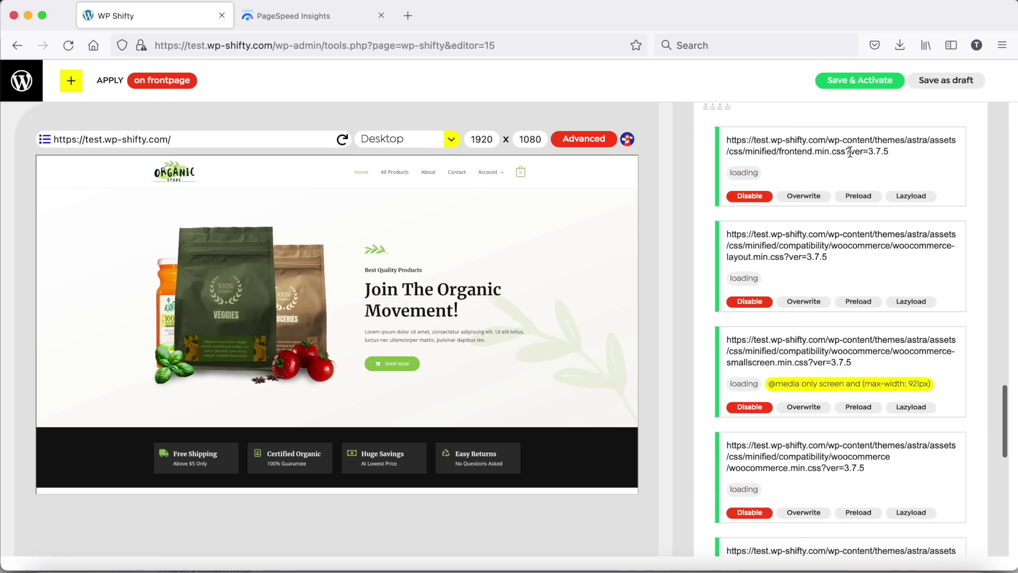
scroll(820, 249, down, 2)
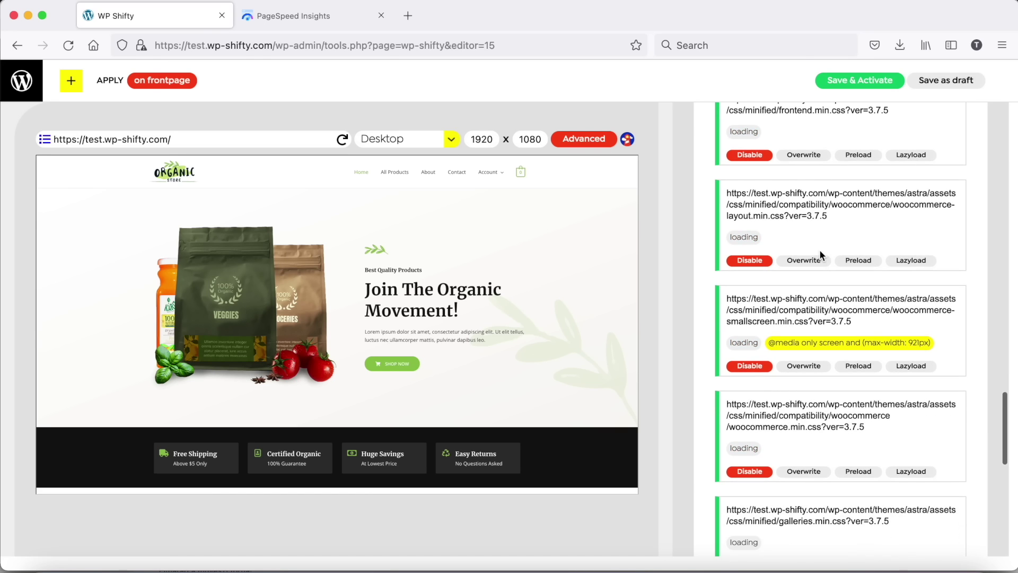
scroll(820, 253, down, 2)
scroll(819, 249, down, 2)
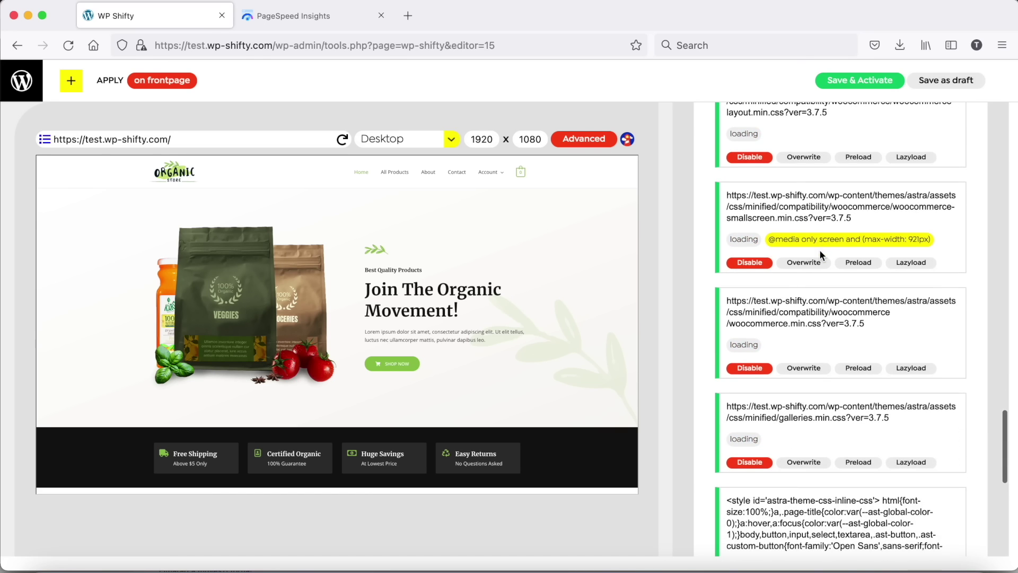
scroll(819, 250, up, 2)
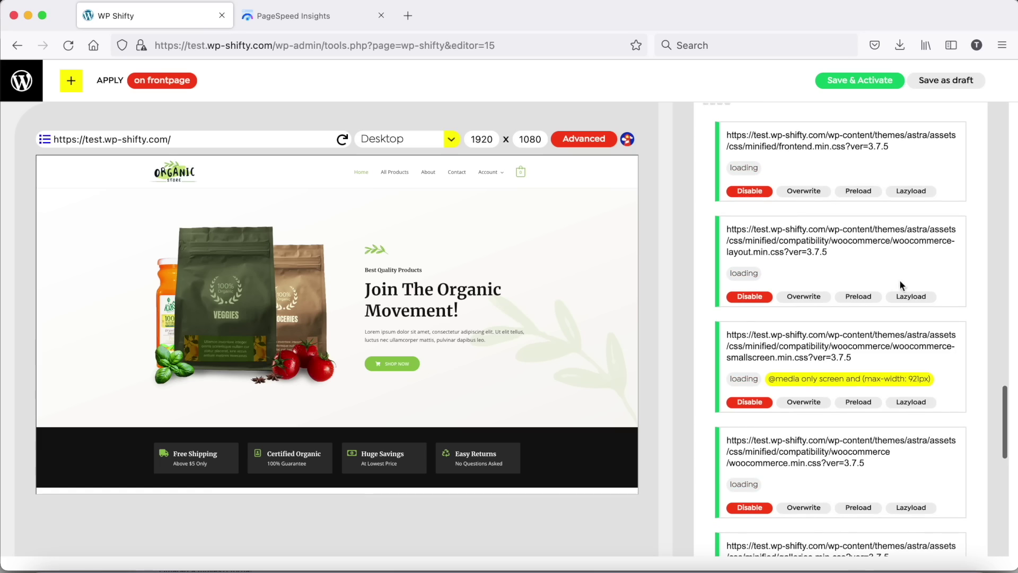
click(909, 295)
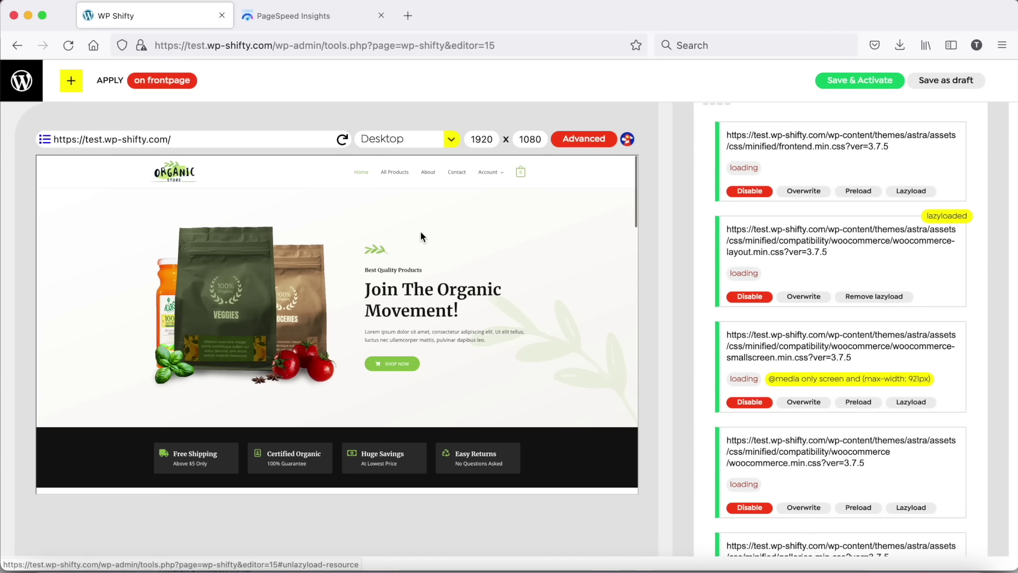
scroll(420, 232, down, 10)
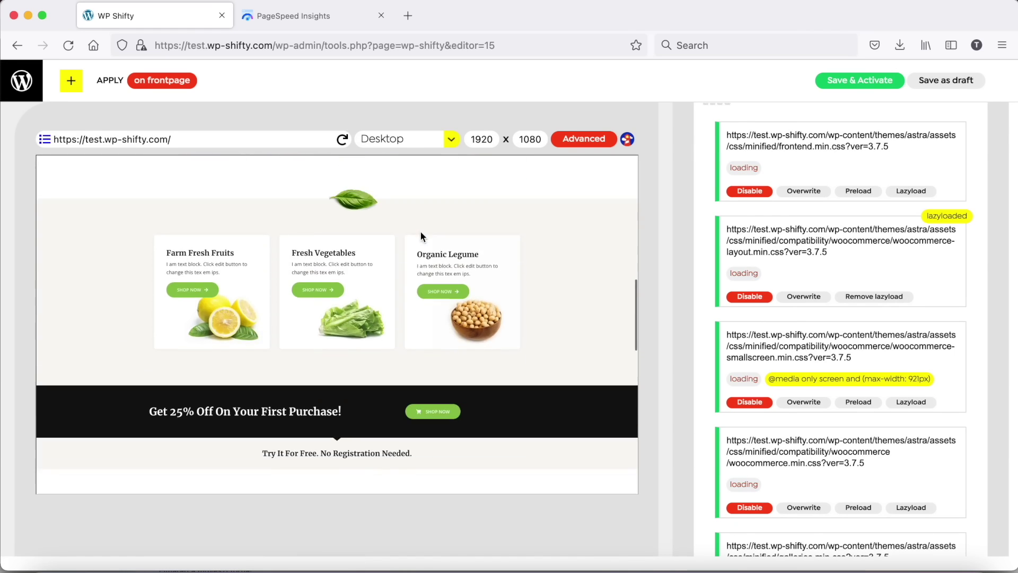
scroll(420, 231, up, 15)
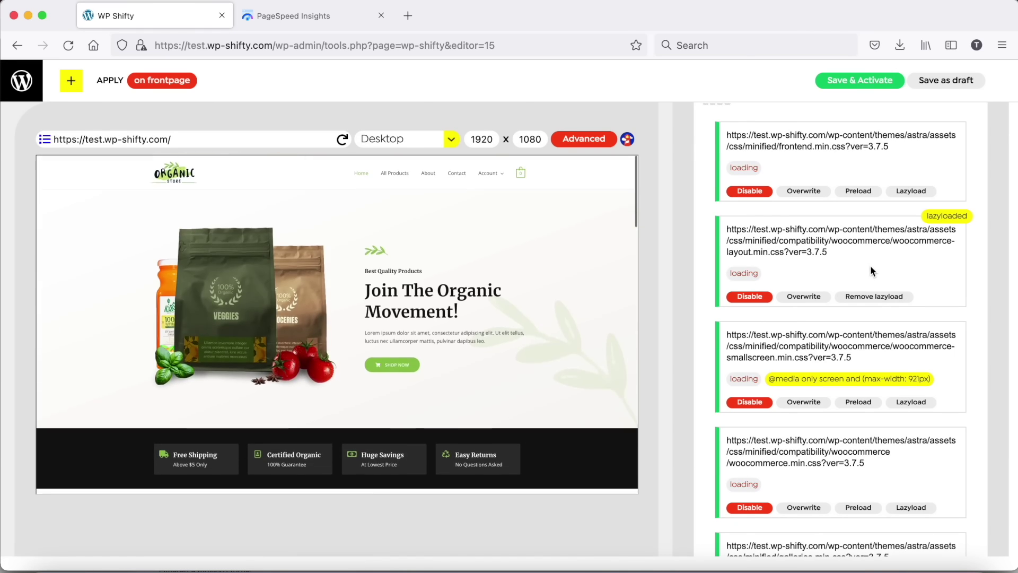
scroll(930, 337, down, 3)
click(911, 318)
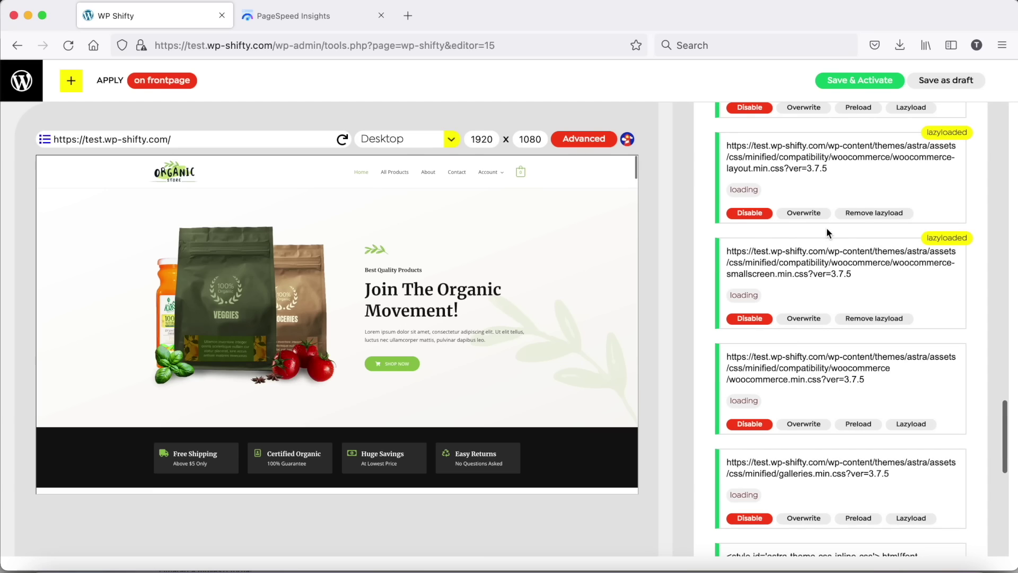
Preview the front page on an iPhone 12 and scroll through it
click(402, 142)
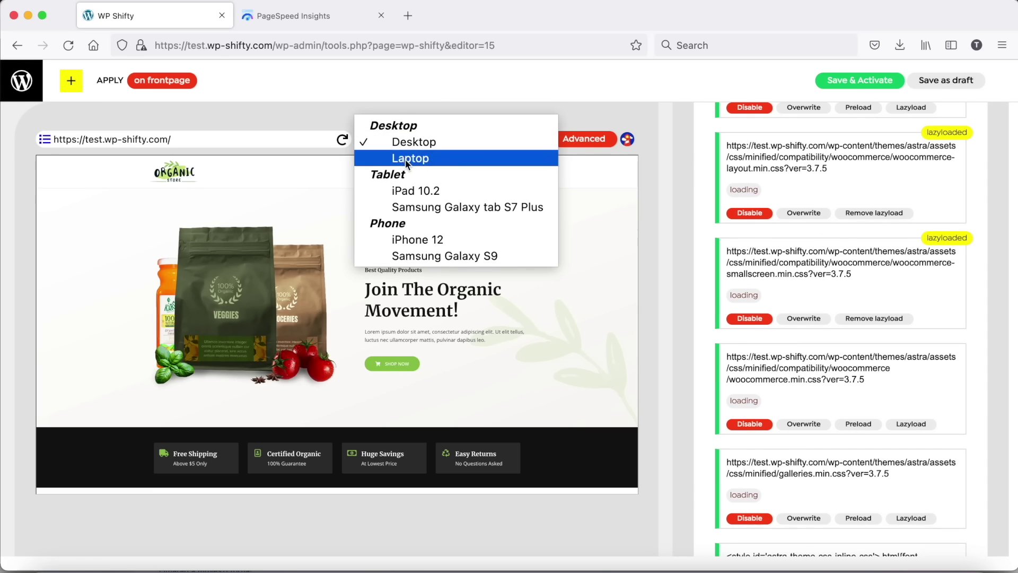
click(433, 240)
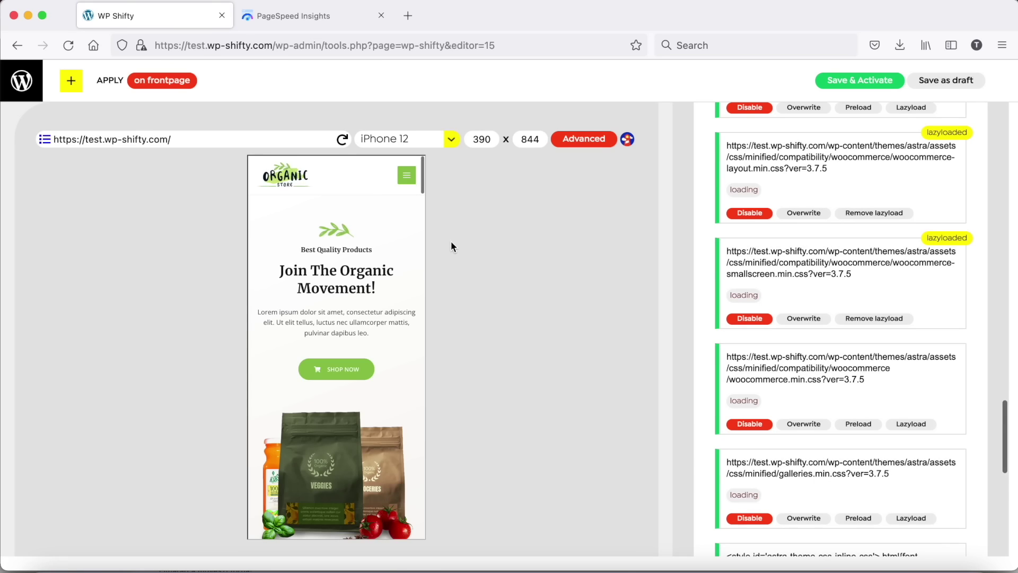
scroll(379, 221, down, 5)
scroll(380, 221, down, 20)
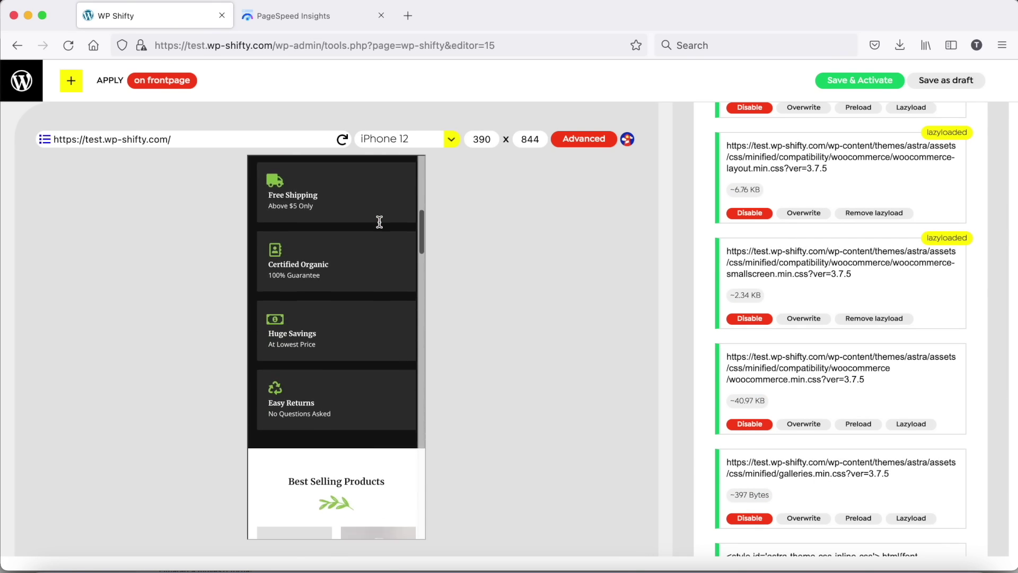
scroll(380, 222, down, 3)
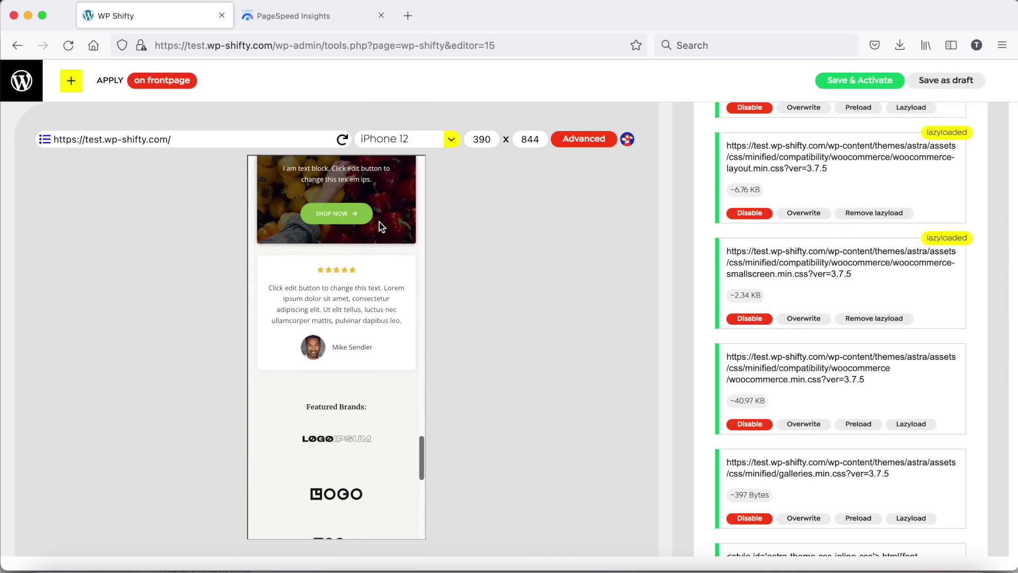
scroll(380, 222, up, 15)
scroll(380, 222, up, 10)
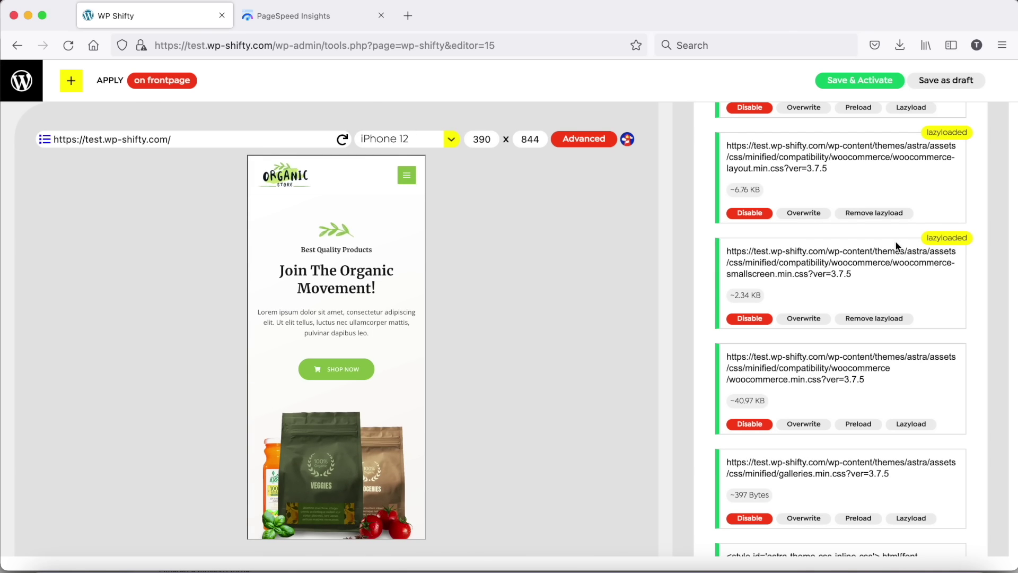
scroll(938, 287, down, 5)
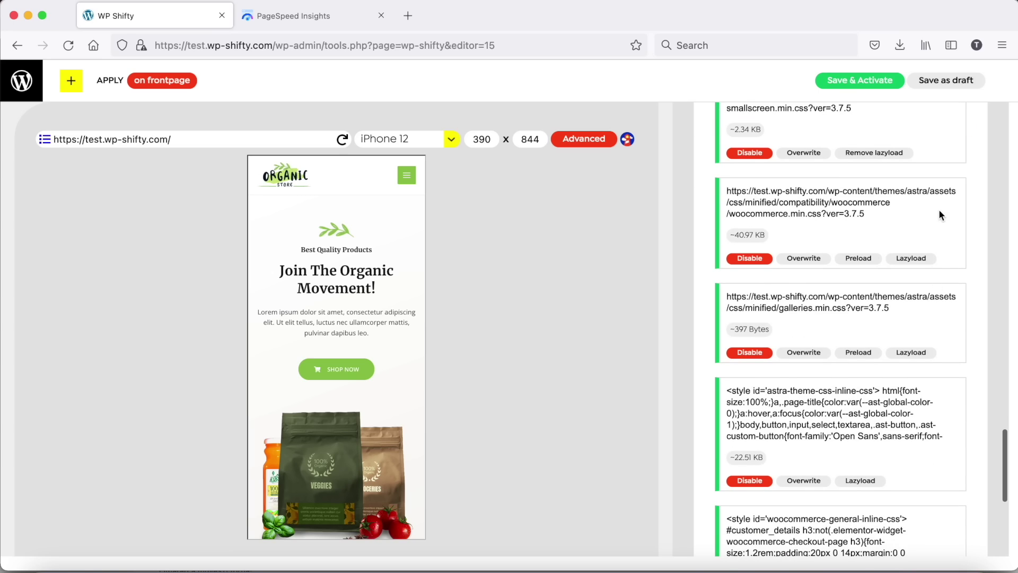
Lazyload Astra's main woocommerce.min.css stylesheet
click(913, 258)
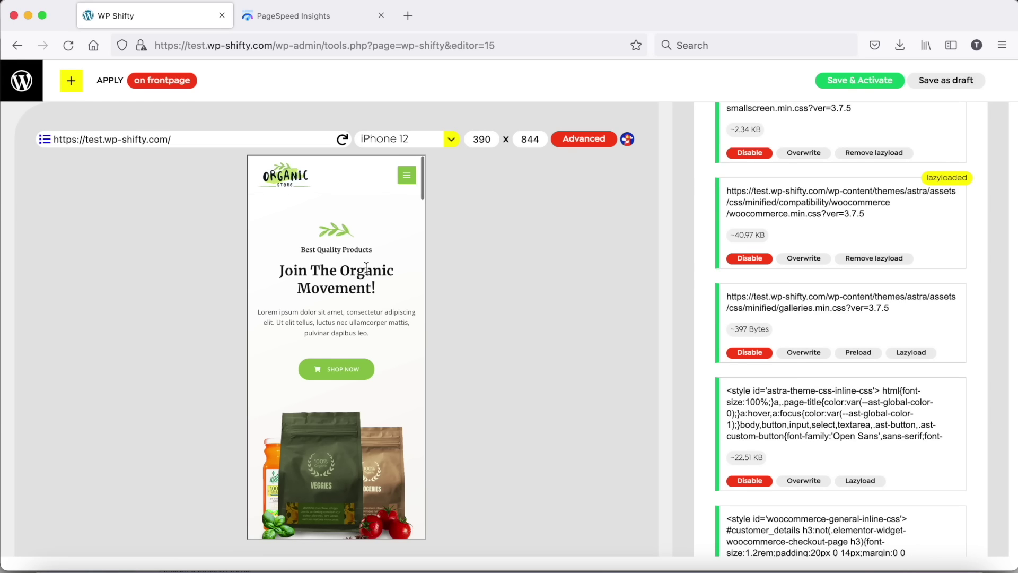
scroll(366, 268, down, 10)
scroll(365, 266, up, 3)
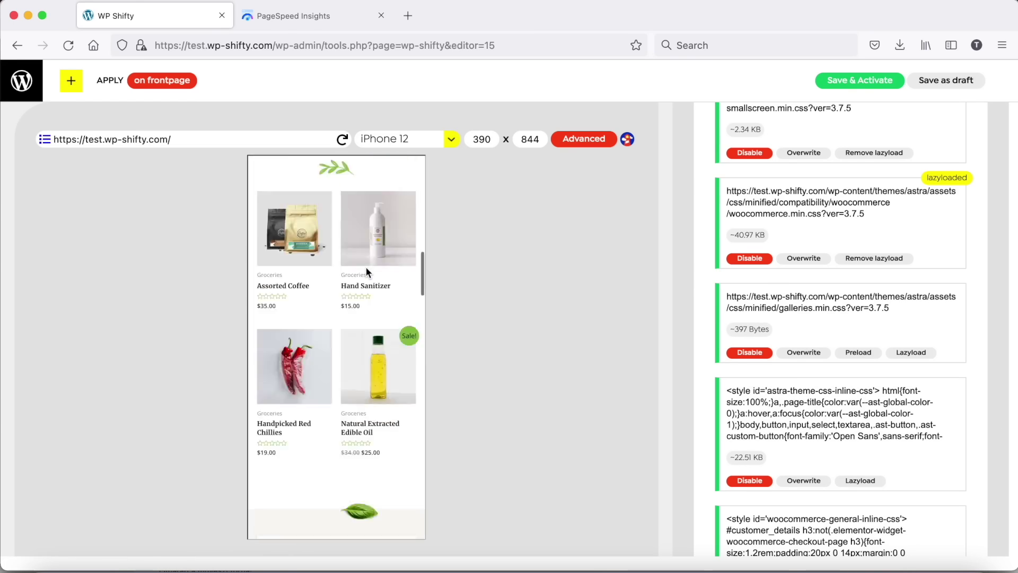
scroll(366, 272, up, 7)
Switch the preview to Desktop, restore normal loading of woocommerce.min.css, and lazyload galleries.min.css
click(389, 140)
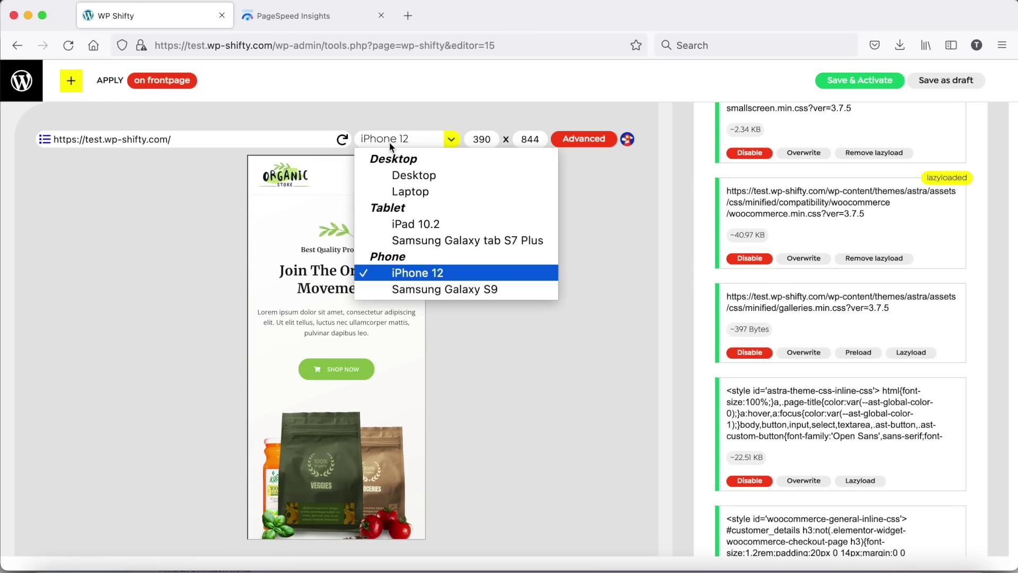
click(405, 174)
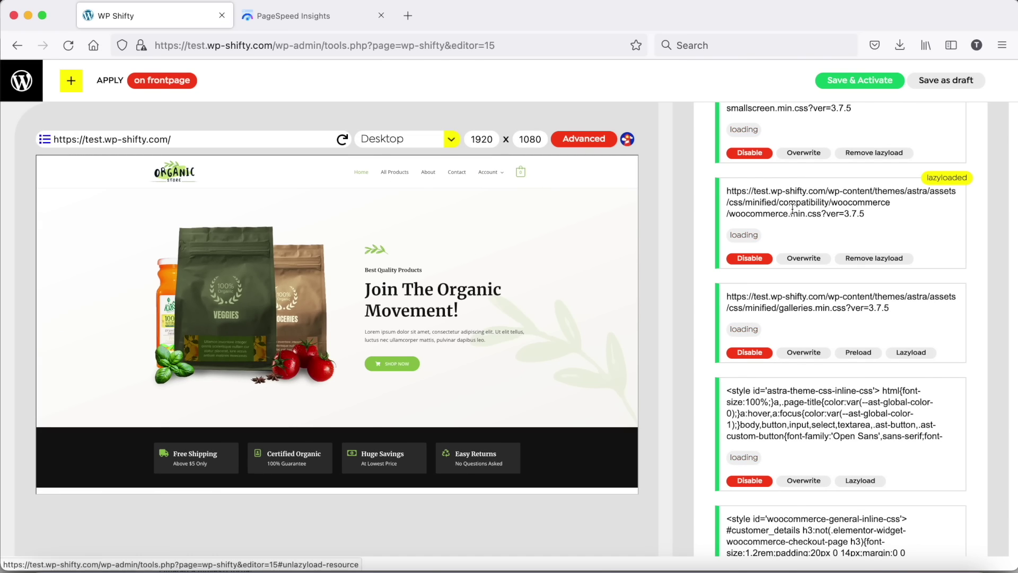
click(875, 260)
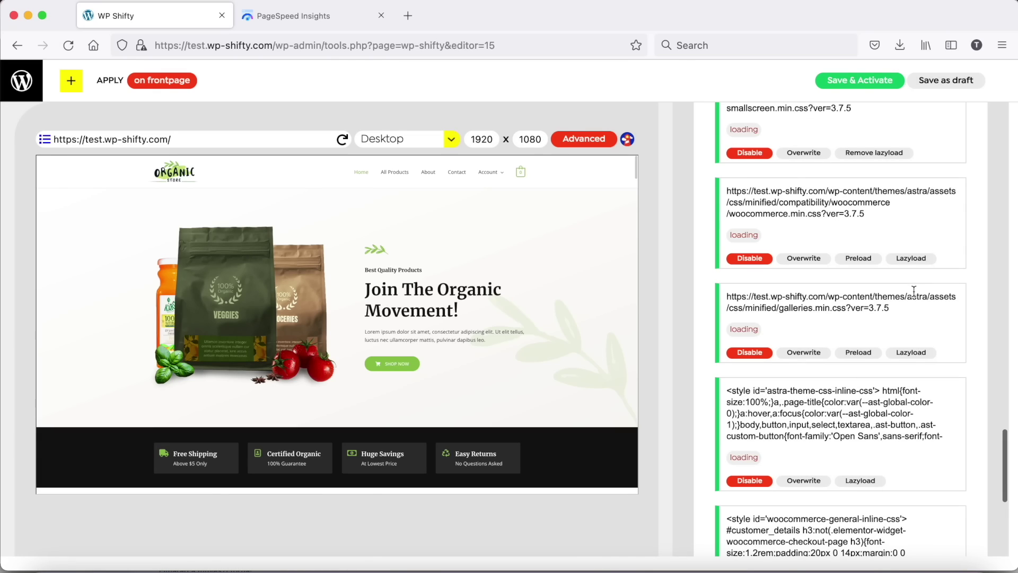
scroll(914, 291, down, 5)
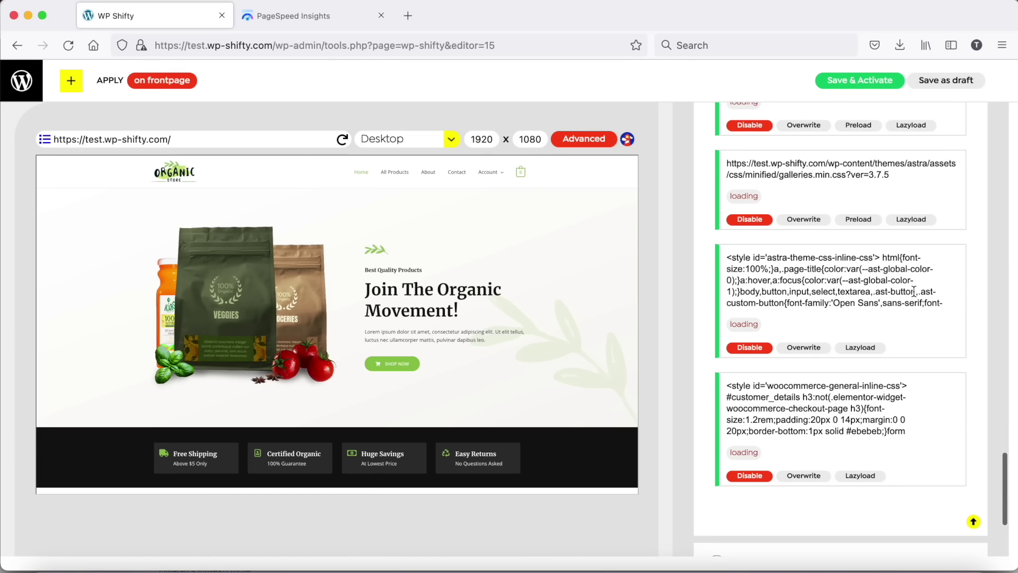
click(900, 220)
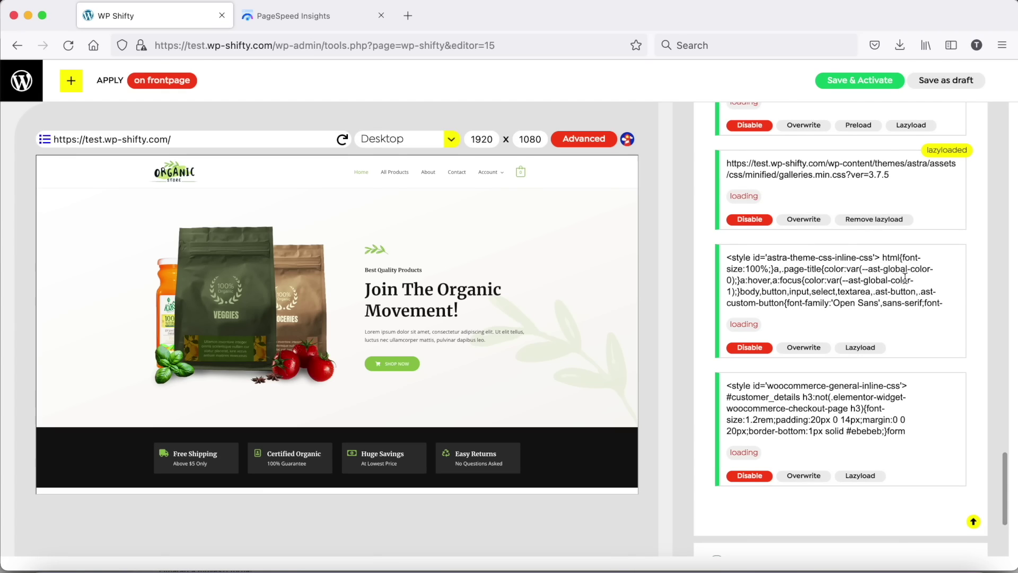
Expand Core and disable the block-library style.min.css and the inline emoji style
scroll(912, 278, down, 6)
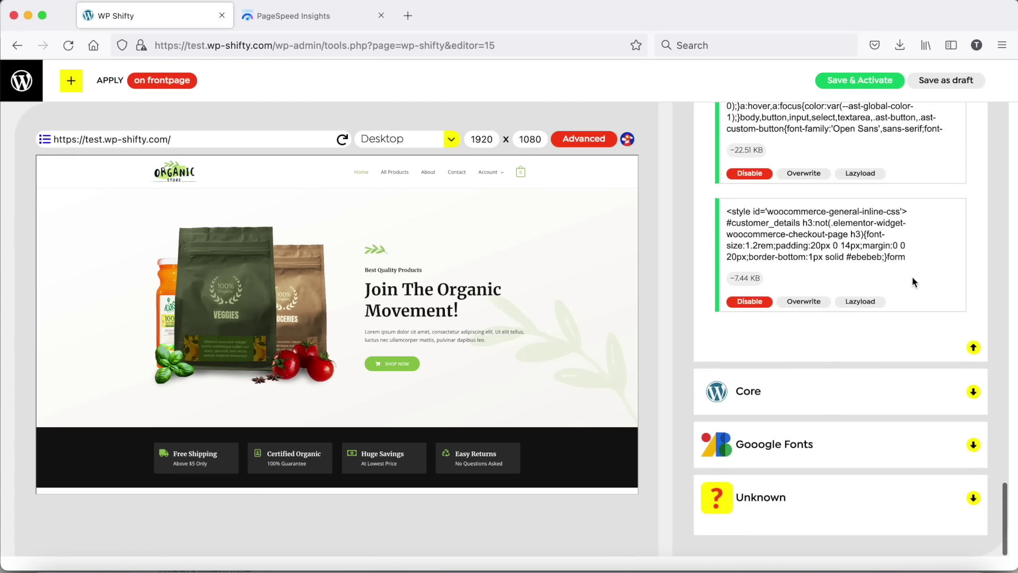
click(801, 399)
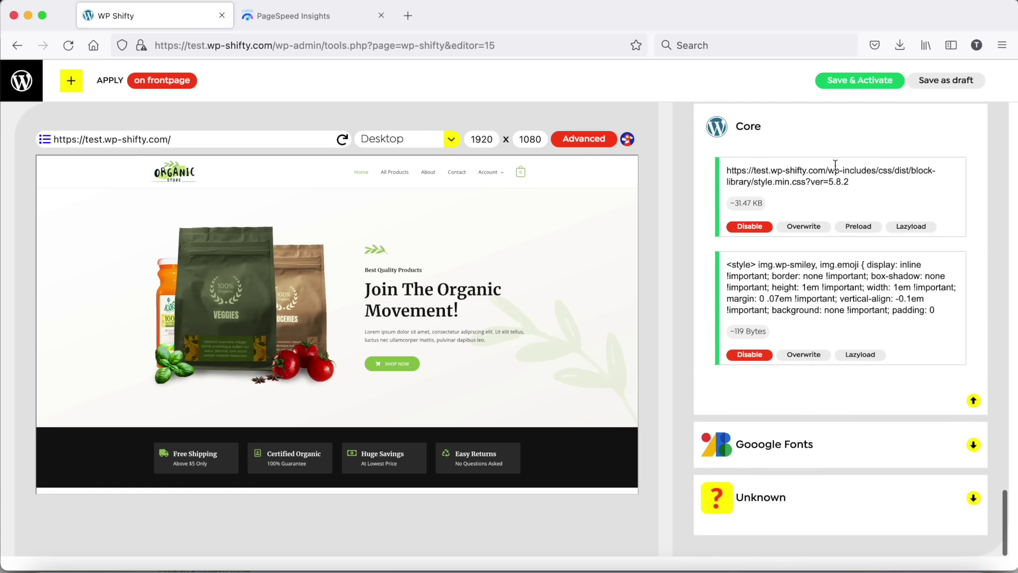
click(754, 229)
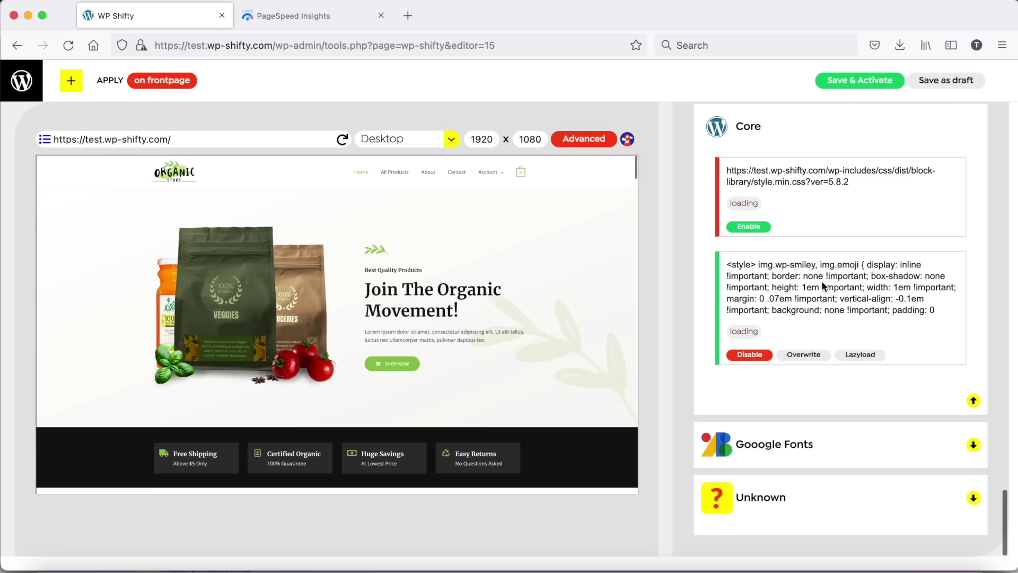
click(749, 354)
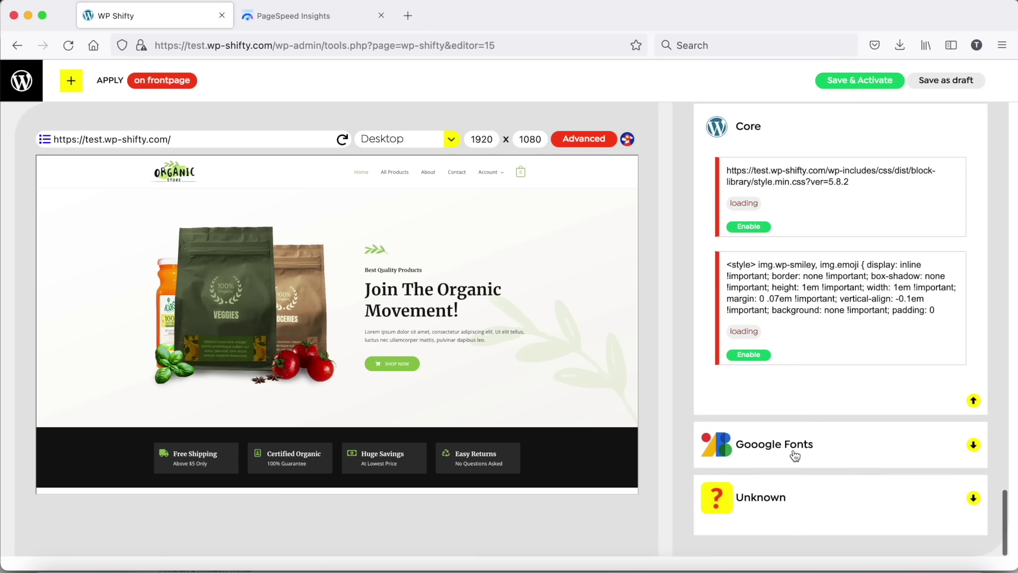
Expand Google Fonts and lazyload the Roboto font stylesheet
click(791, 452)
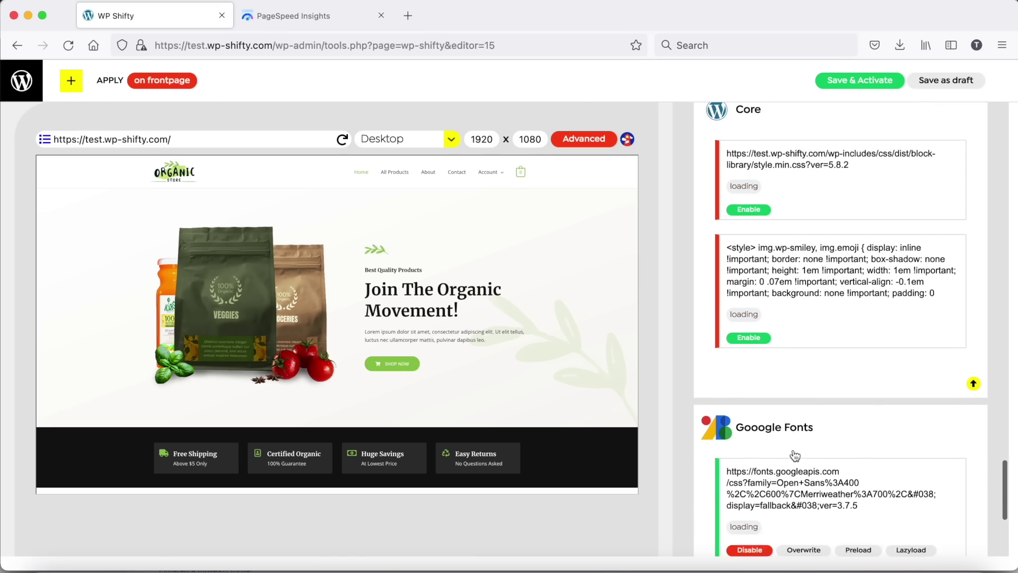
scroll(794, 455, down, 5)
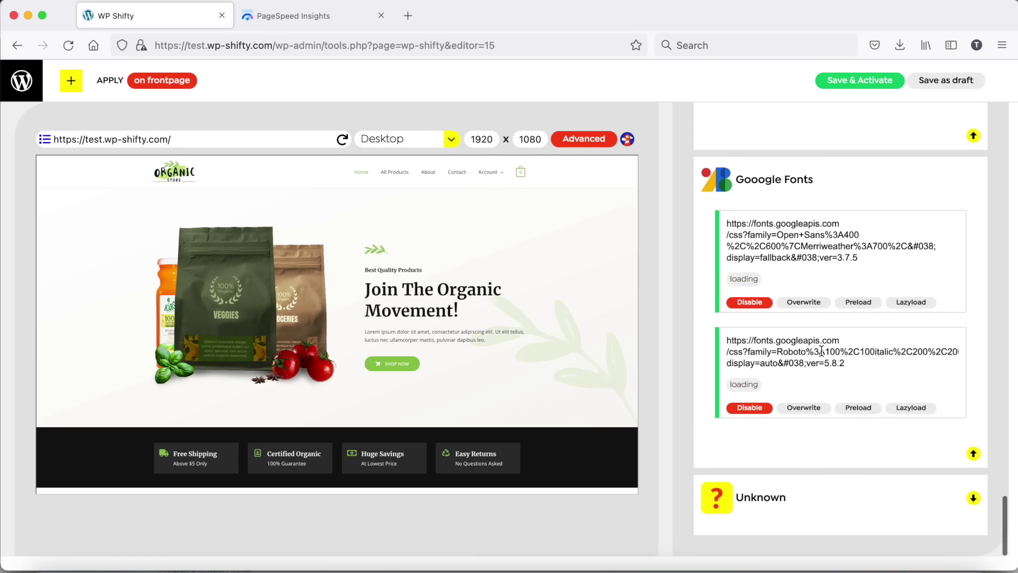
click(914, 407)
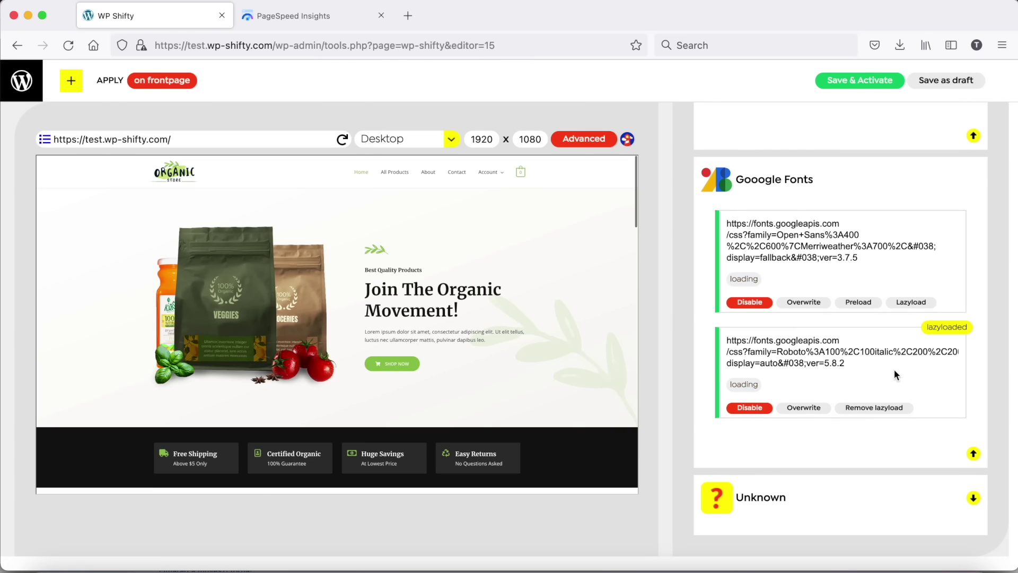
Copy the Open Sans/Merriweather stylesheet's code from Overwrite, then disable that stylesheet
click(907, 302)
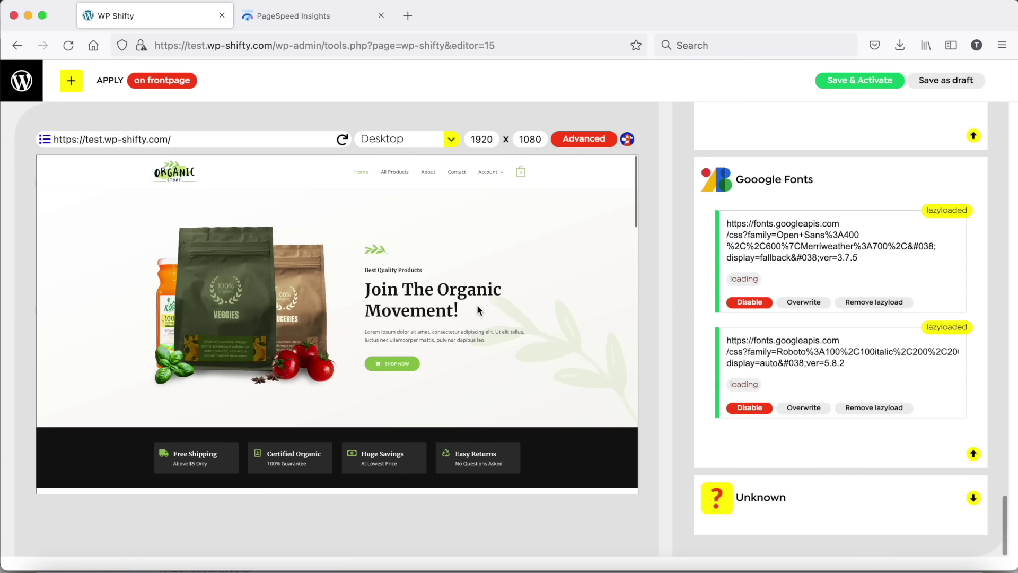
click(890, 302)
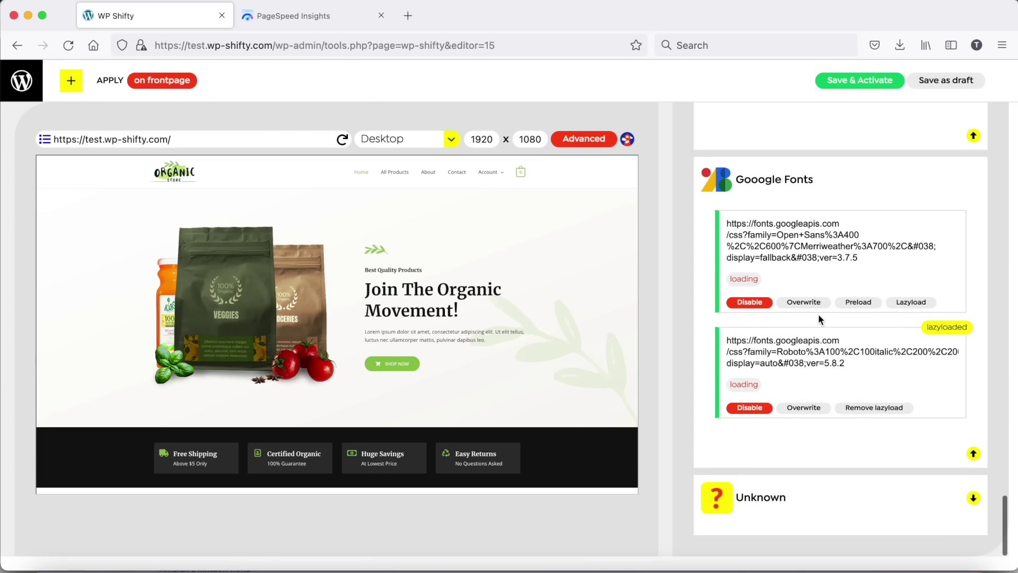
click(802, 302)
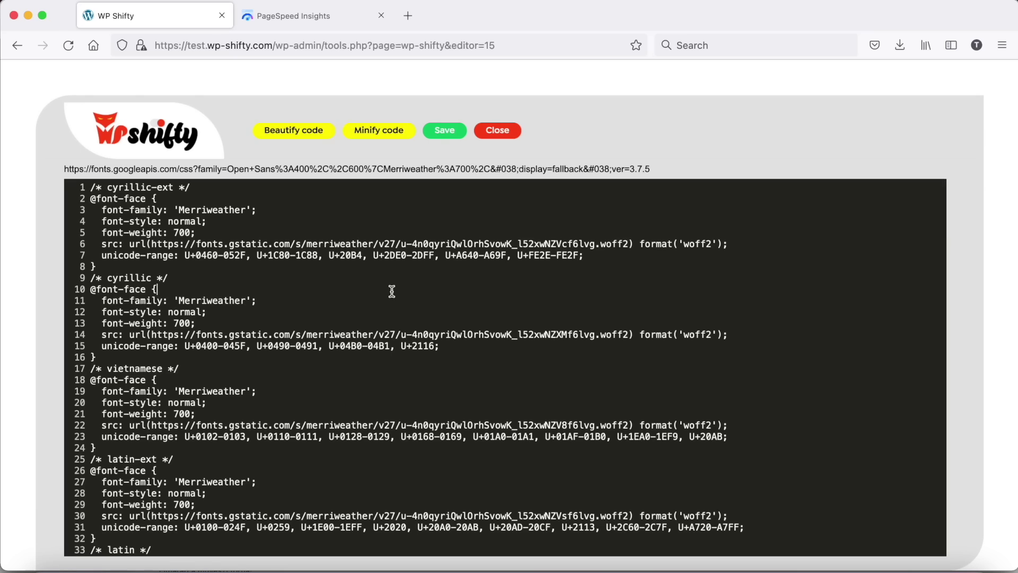
key(super+a)
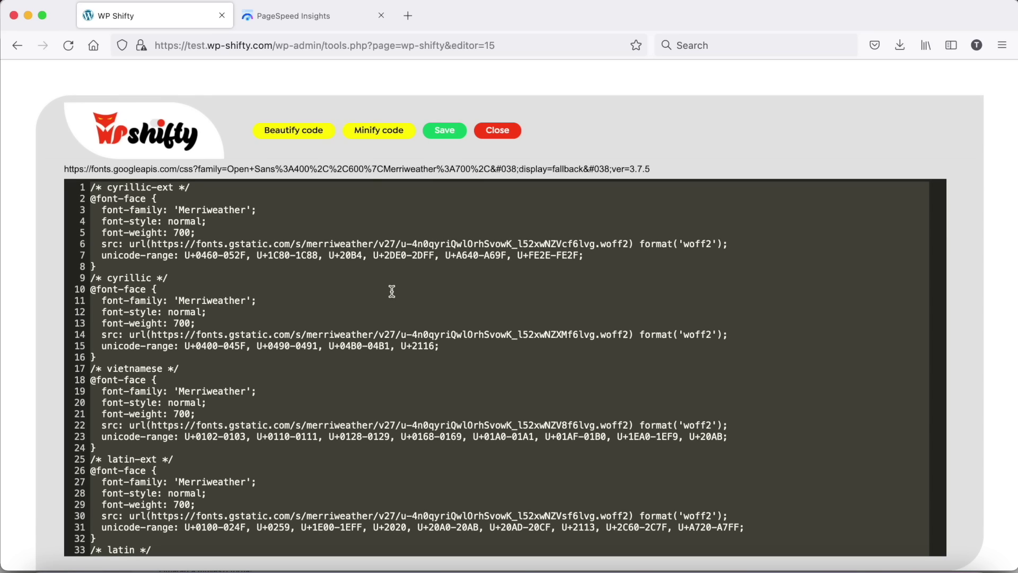
click(497, 131)
click(749, 302)
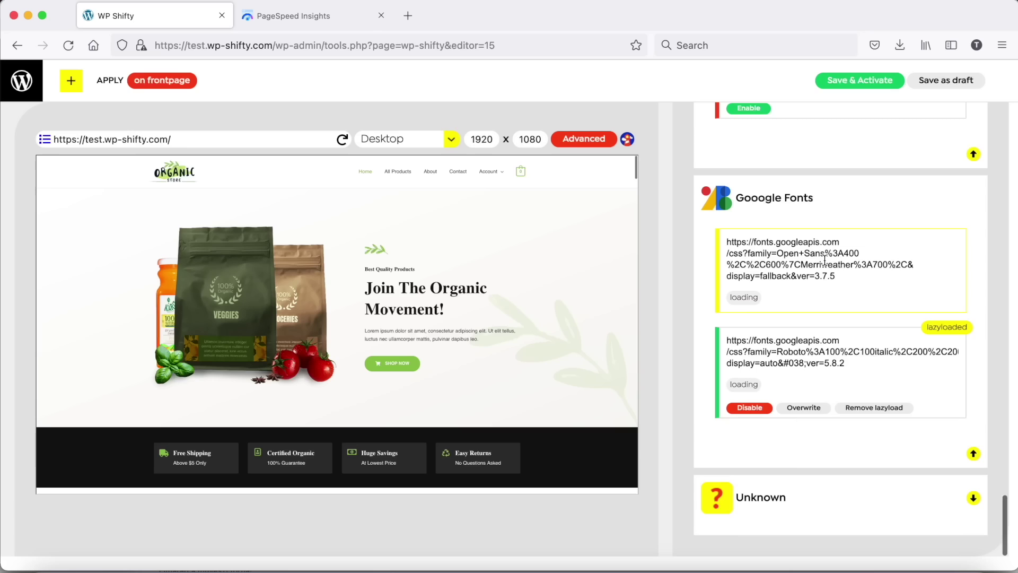
scroll(824, 259, up, 15)
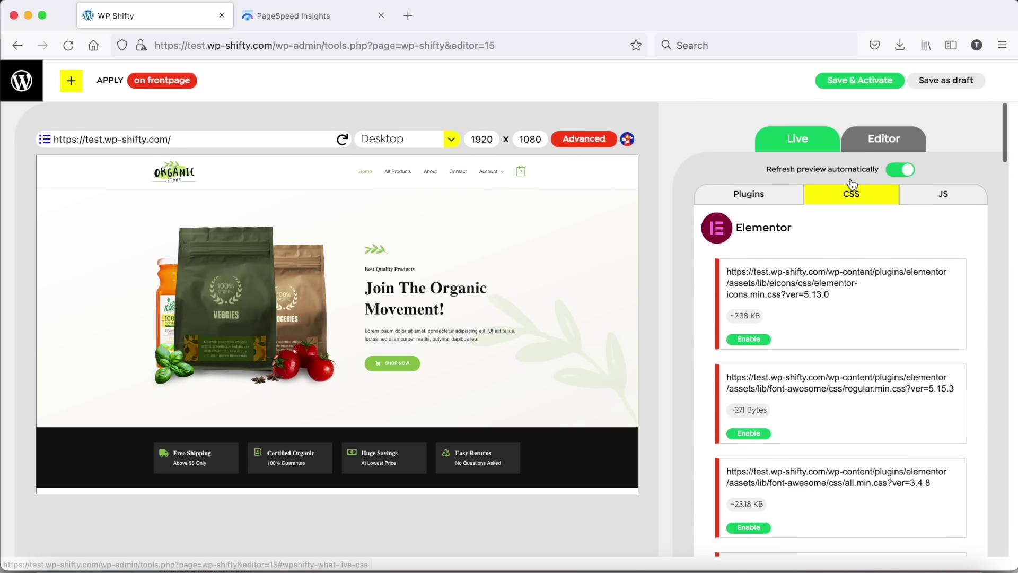
click(872, 133)
click(792, 174)
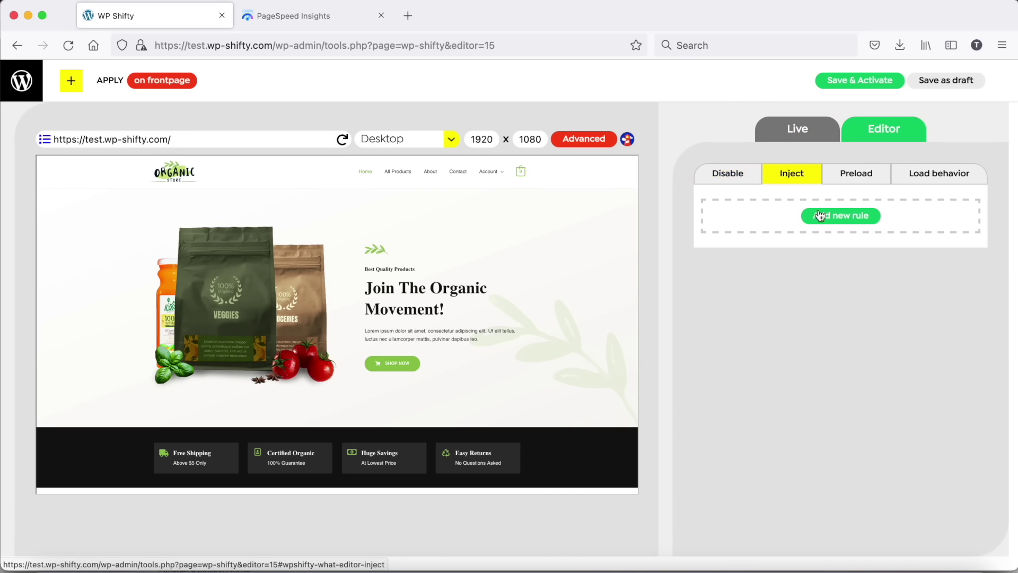
click(840, 215)
click(766, 288)
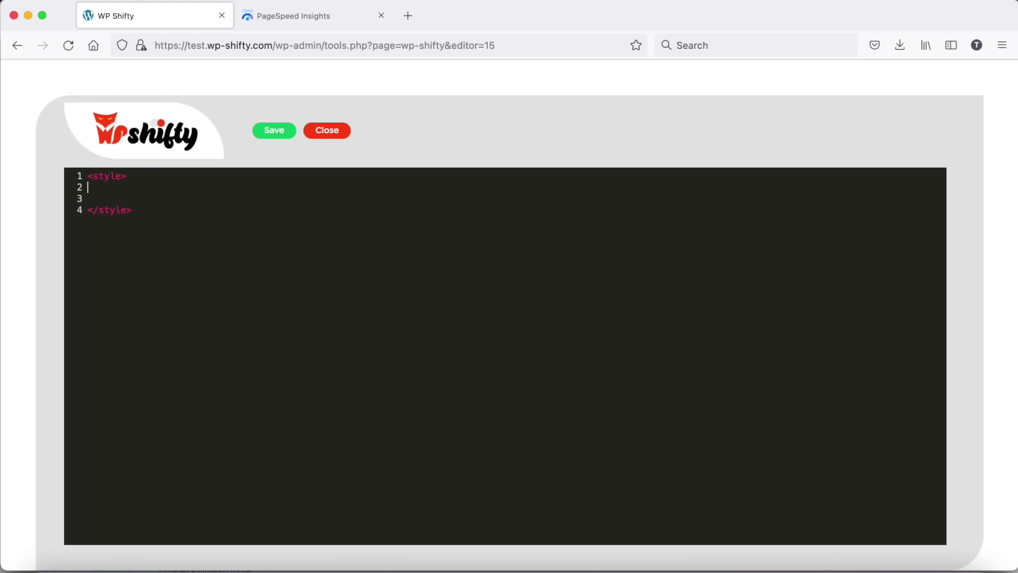
key(super+v)
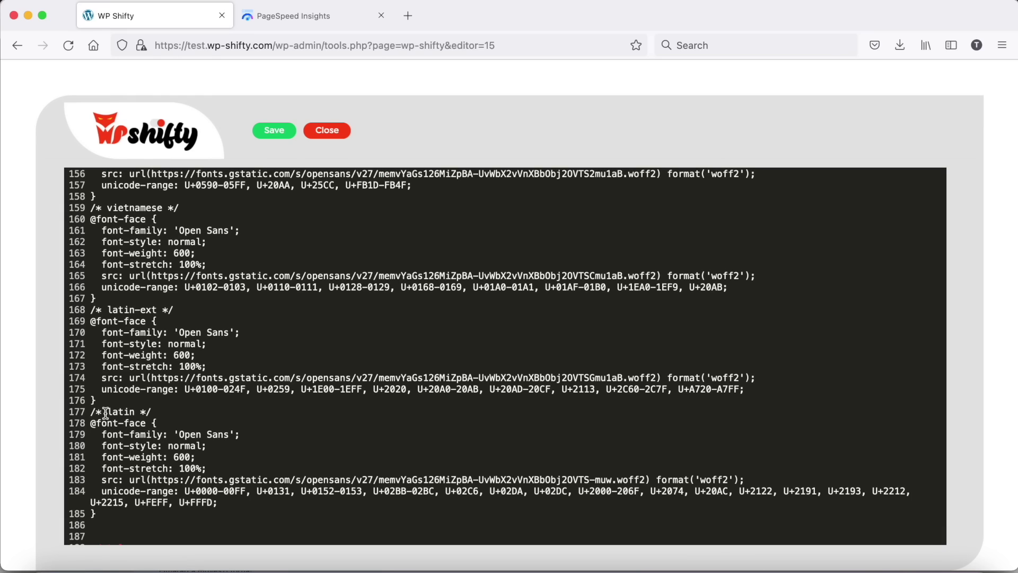
drag(110, 401, 102, 252)
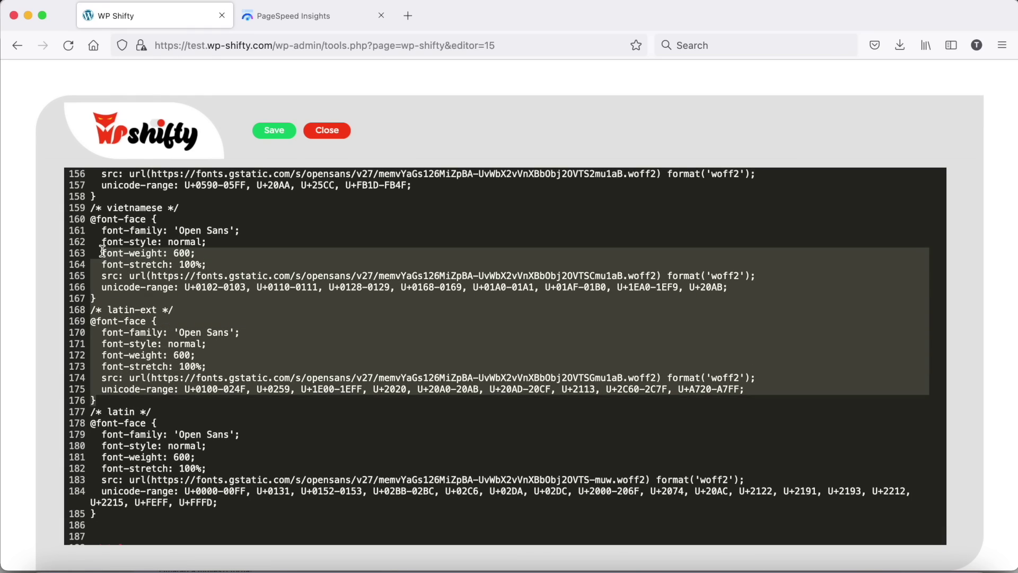
scroll(103, 251, up, 6)
scroll(102, 251, up, 7)
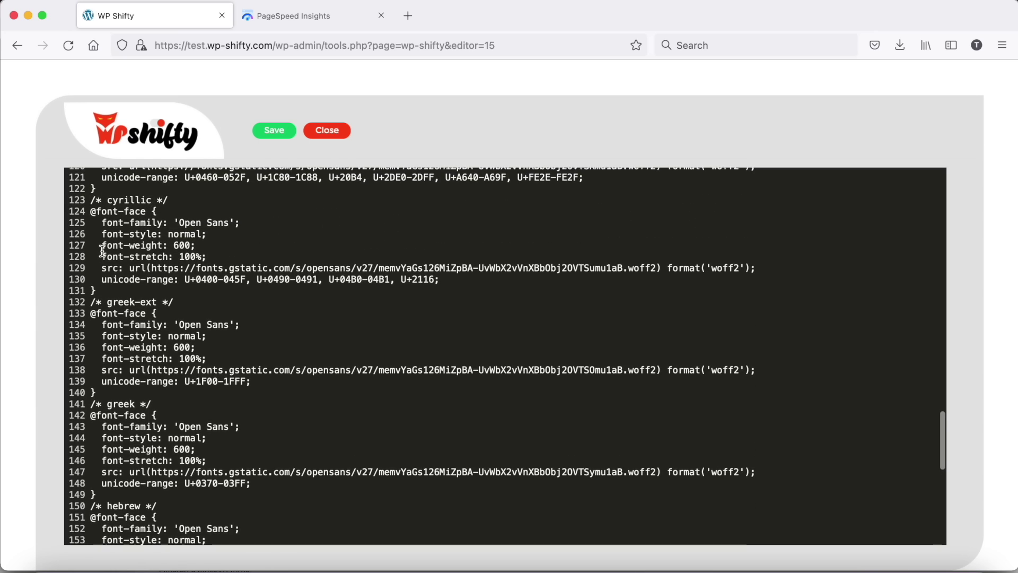
scroll(99, 281, up, 1)
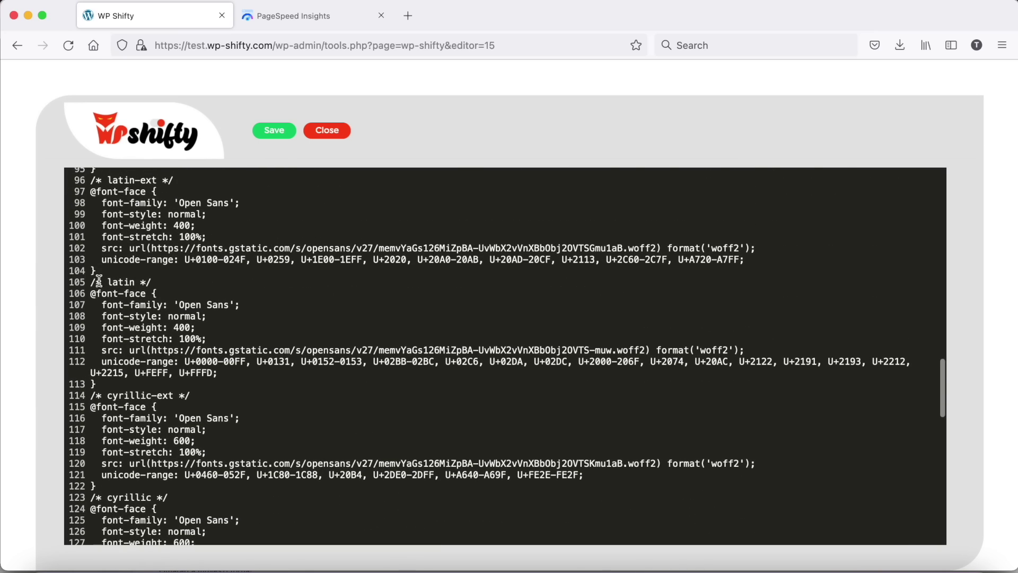
shift+click(92, 398)
key(BackSpace)
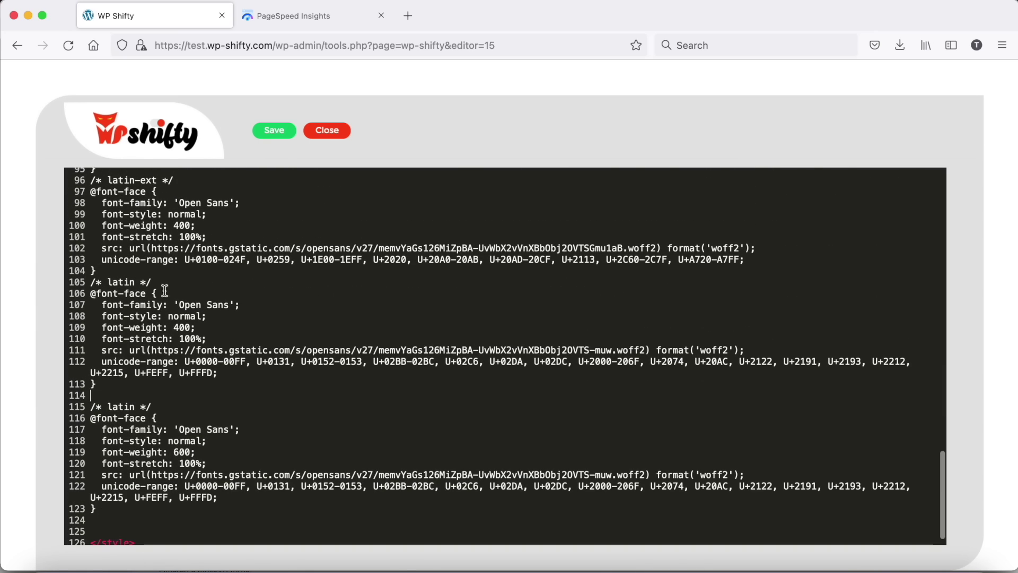
scroll(160, 253, up, 9)
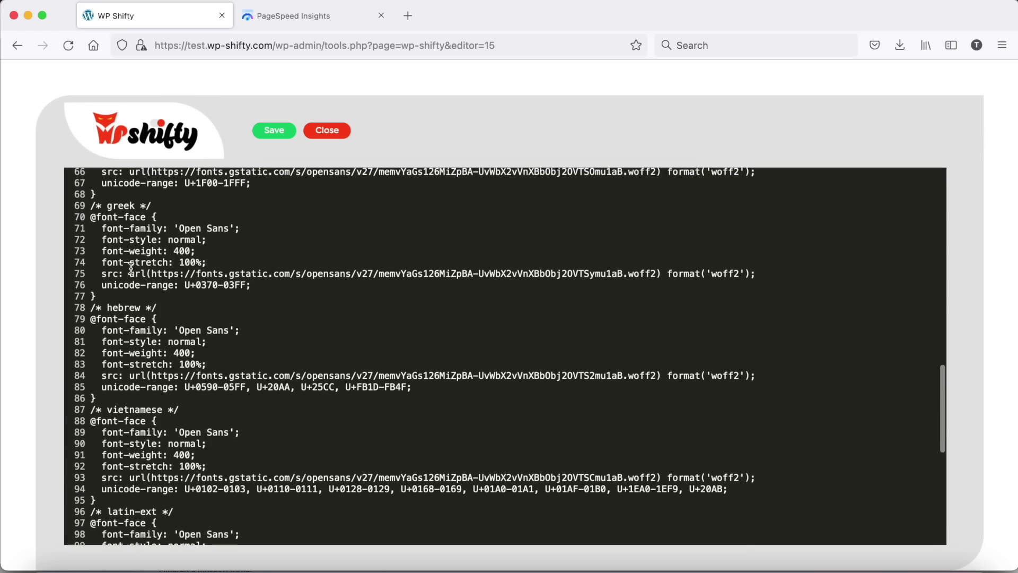
scroll(131, 268, up, 3)
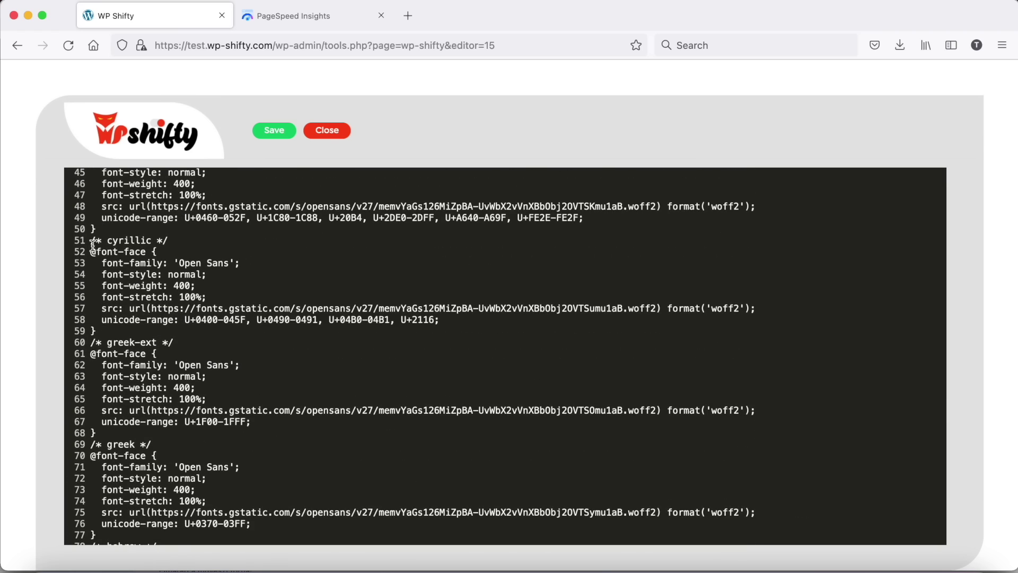
shift+click(89, 241)
key(BackSpace)
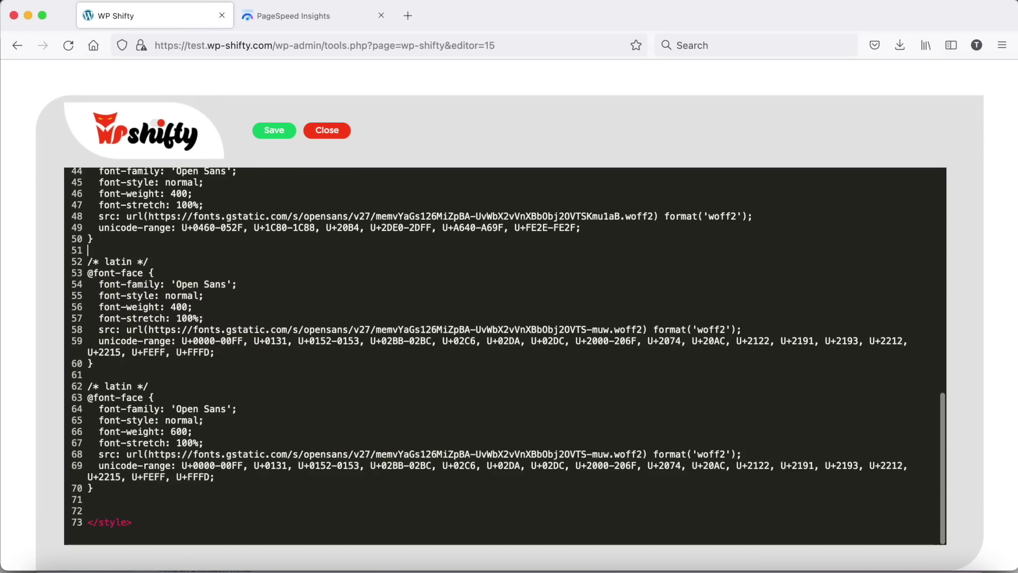
scroll(361, 260, up, 4)
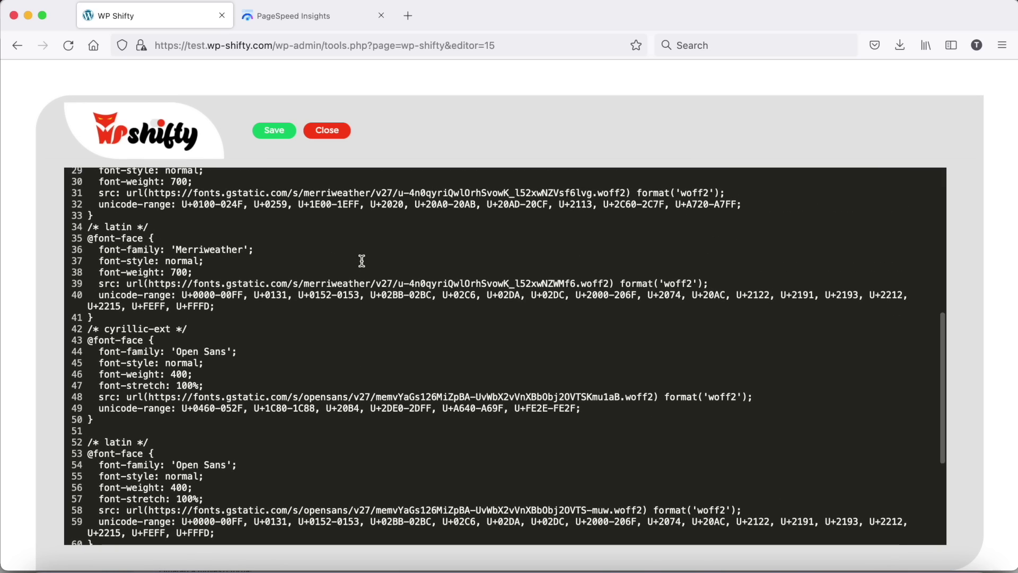
shift+click(89, 330)
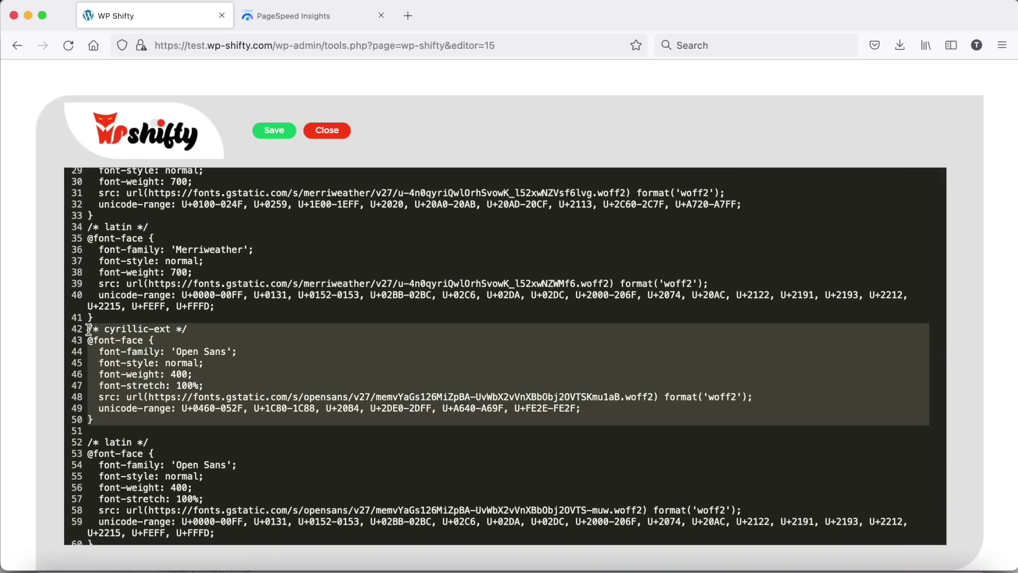
key(BackSpace)
scroll(140, 214, up, 7)
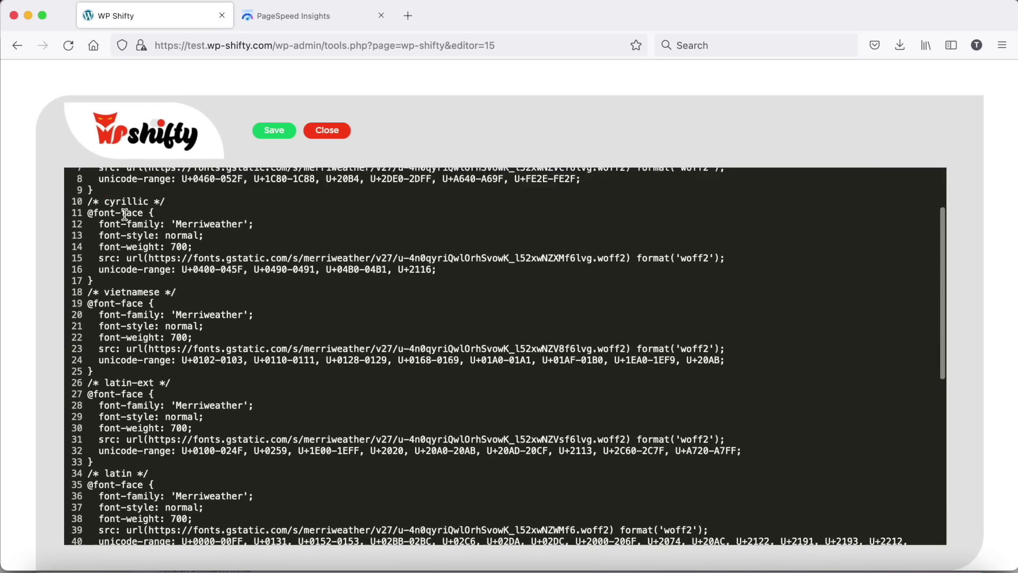
shift+click(90, 187)
key(BackSpace)
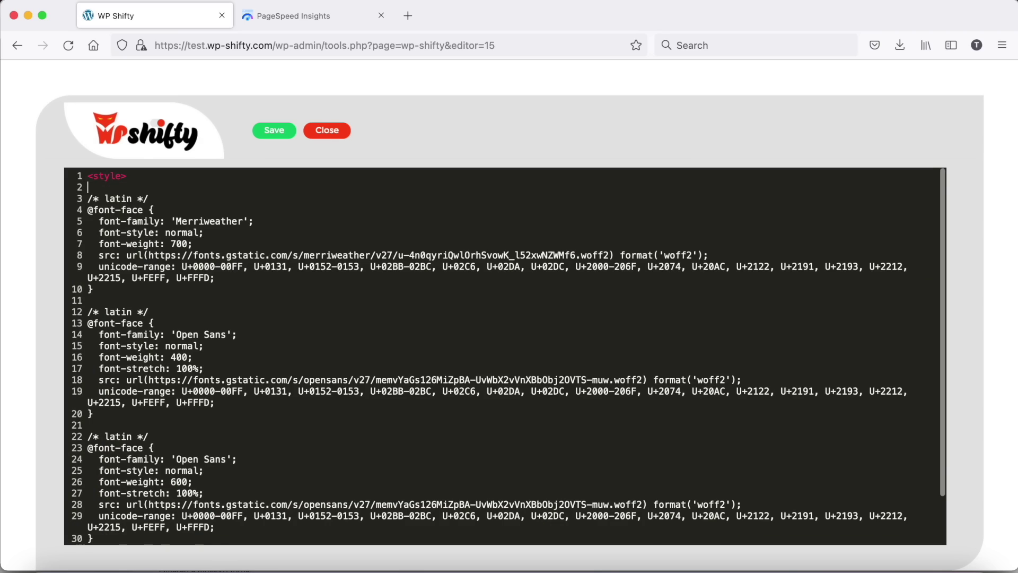
scroll(138, 272, down, 2)
scroll(180, 268, up, 2)
click(195, 243)
key(Return)
text(font-display: swap;)
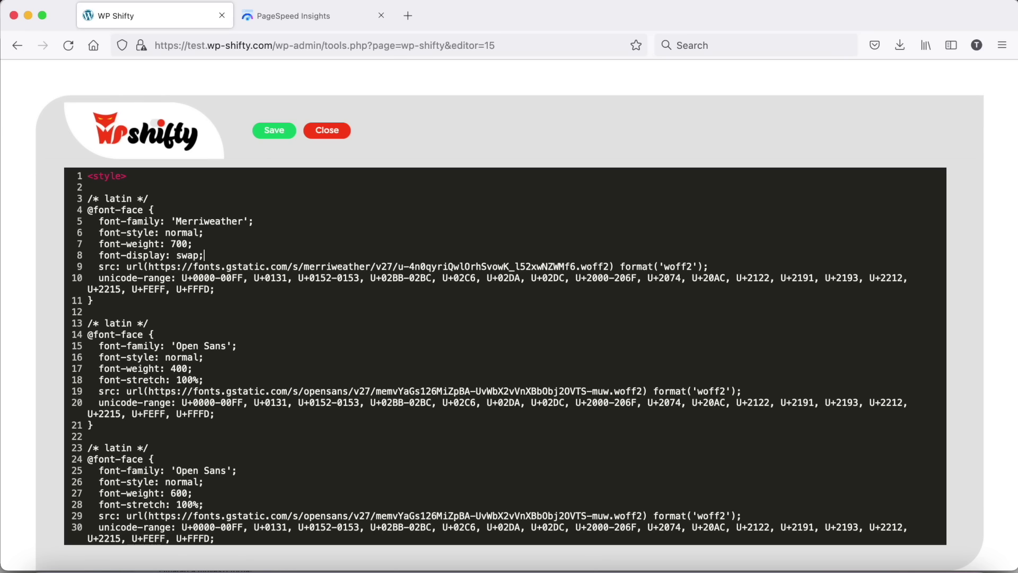
key(super+shift+Left)
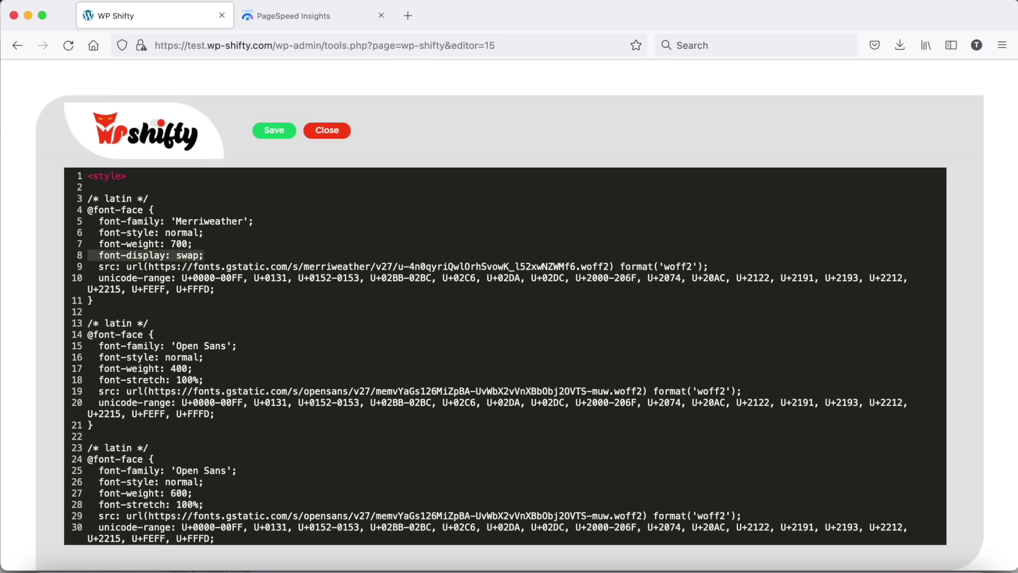
key(super+c)
click(213, 367)
key(Return)
key(super+v)
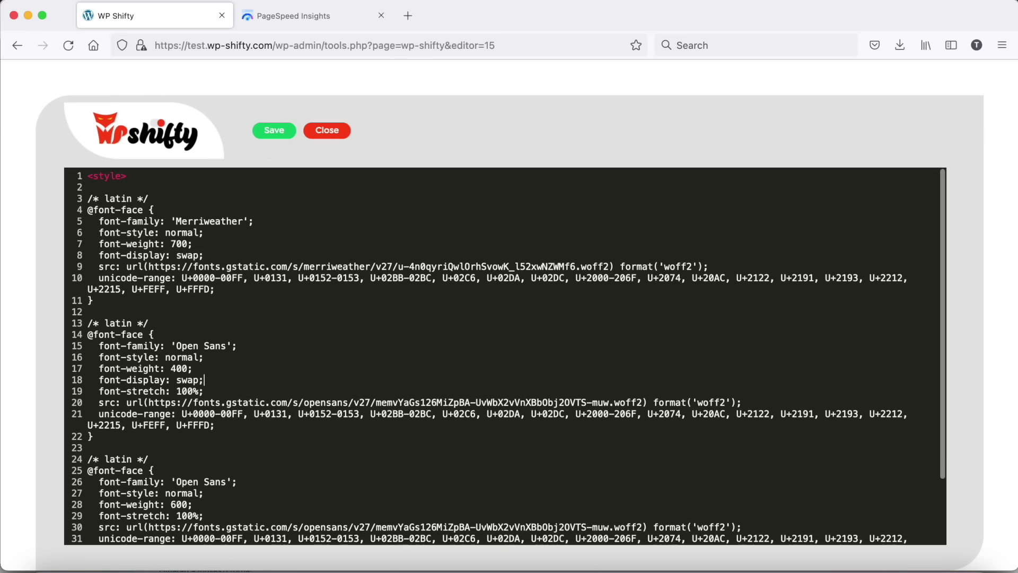
key(Return)
key(super+v)
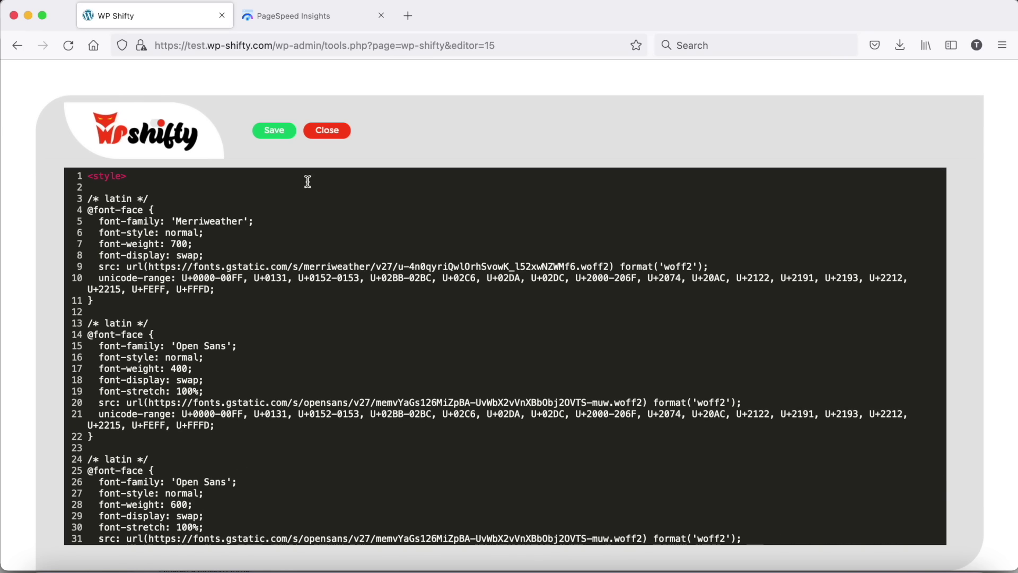
Save the injected font CSS and return to the Live asset list
click(272, 132)
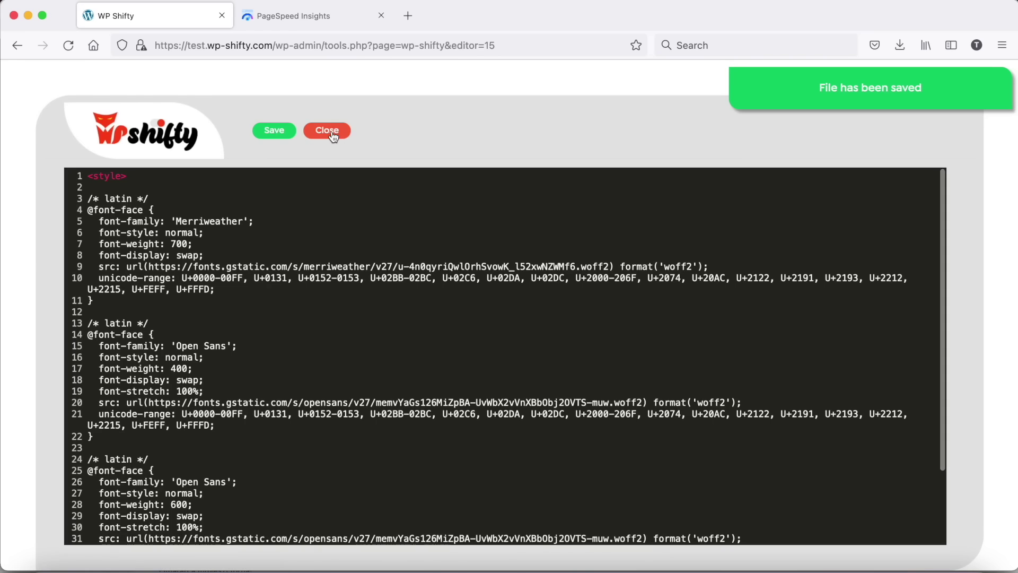
click(327, 131)
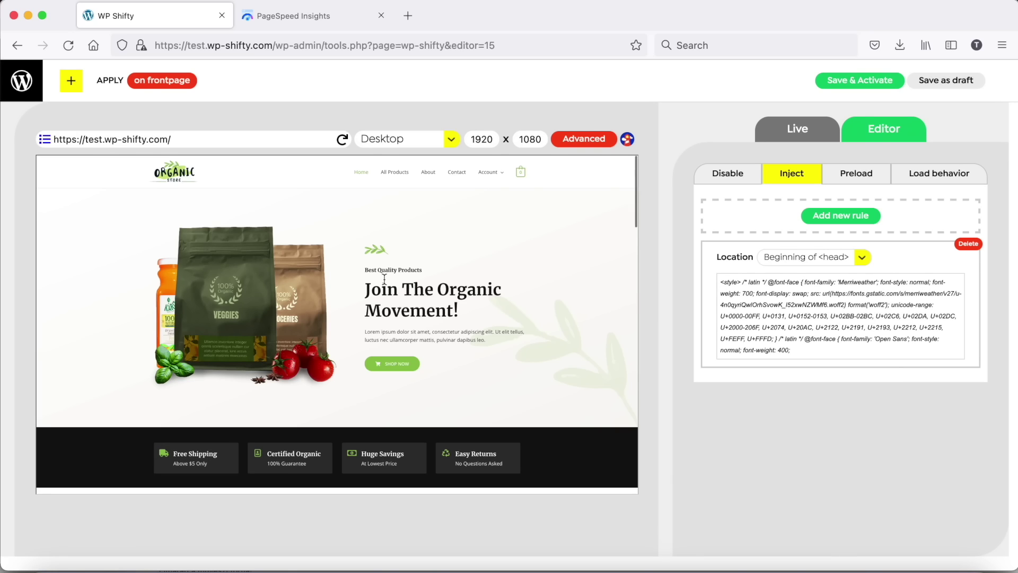
click(795, 129)
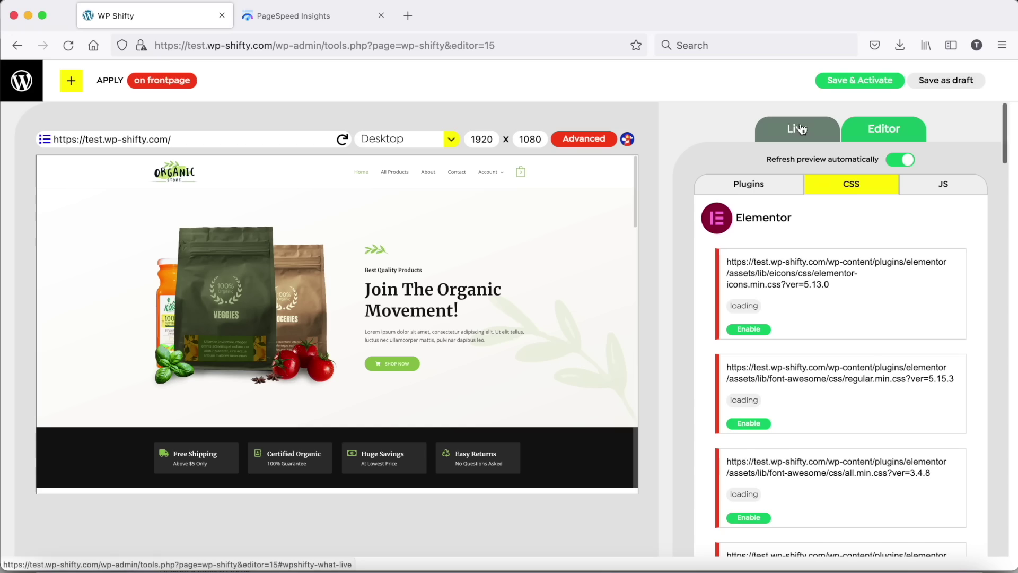
Disable Elementor's v4-shims.min.js, waypoints.min.js and swiper.min.js scripts on the front page
click(948, 189)
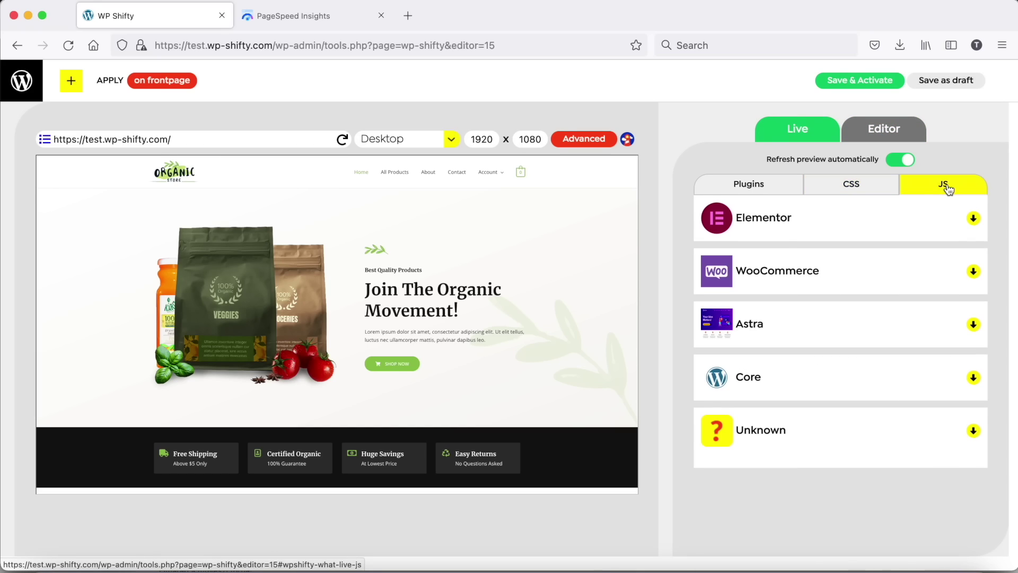
click(832, 225)
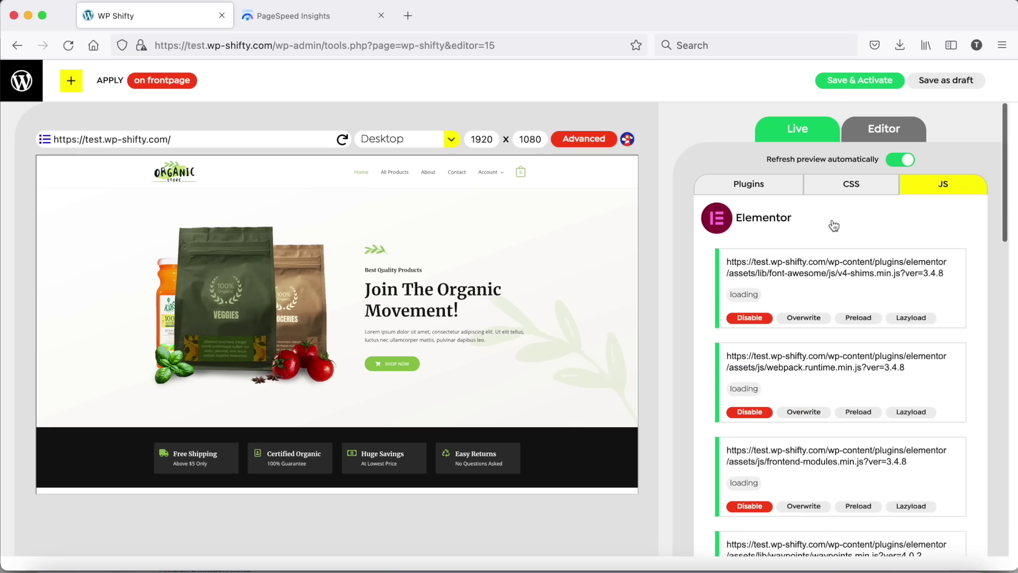
click(756, 316)
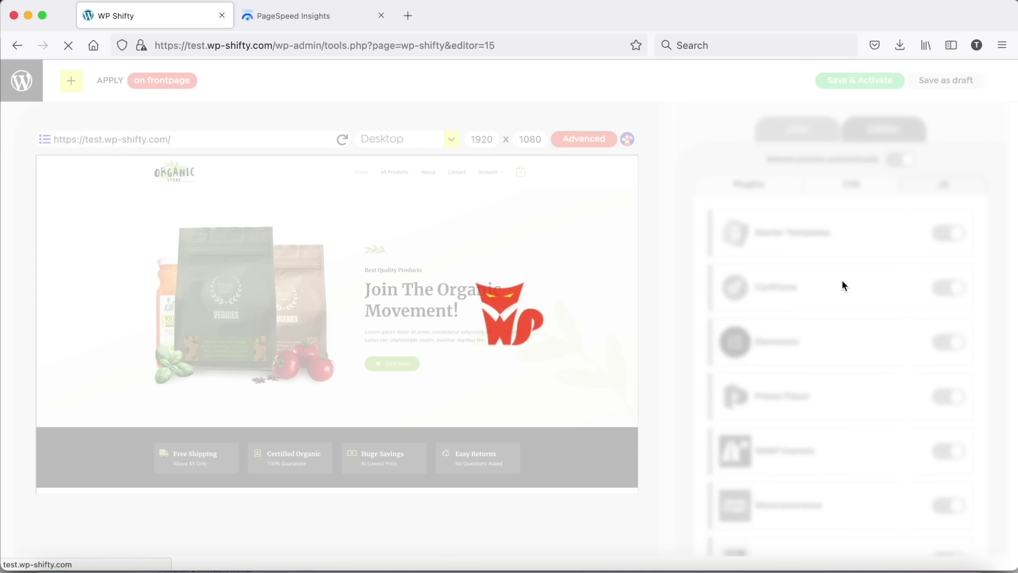
scroll(844, 285, down, 3)
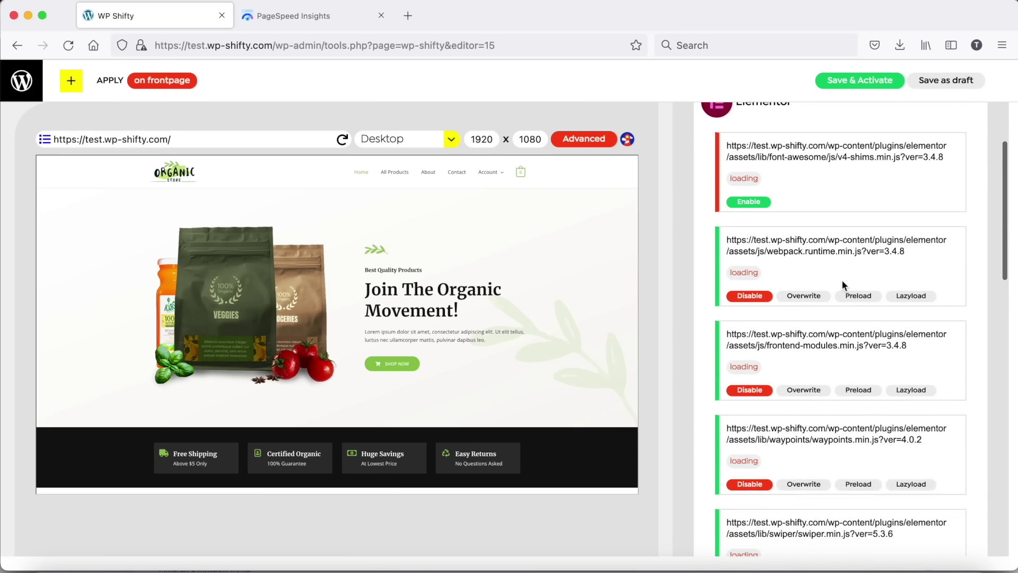
scroll(841, 284, down, 2)
scroll(786, 285, down, 2)
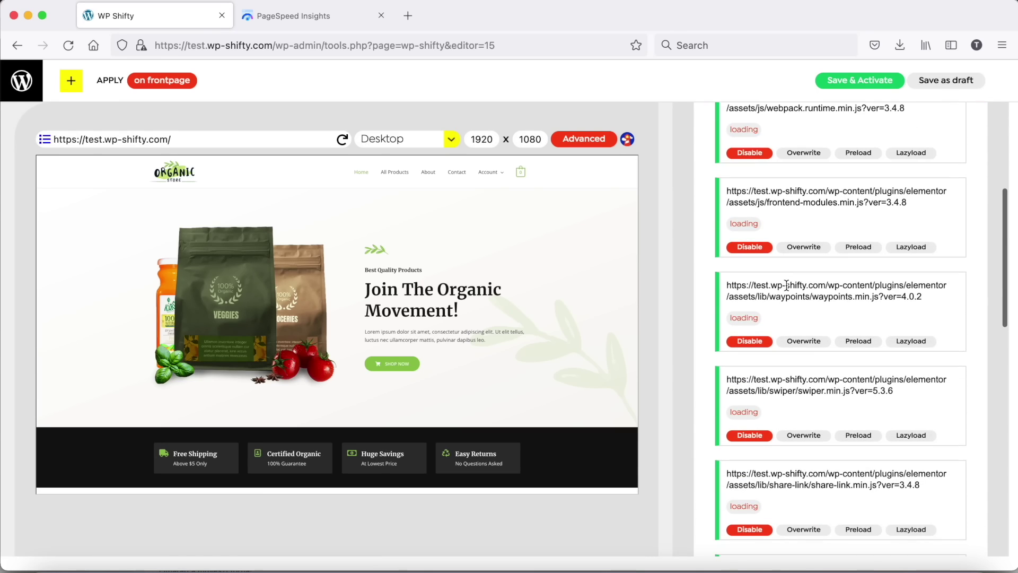
scroll(806, 304, down, 2)
click(742, 257)
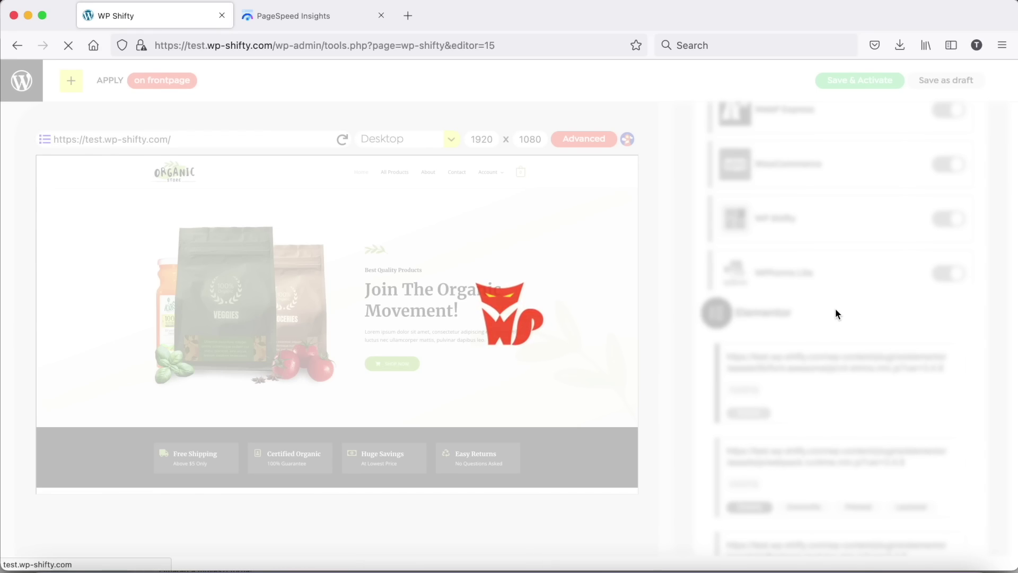
scroll(836, 310, down, 3)
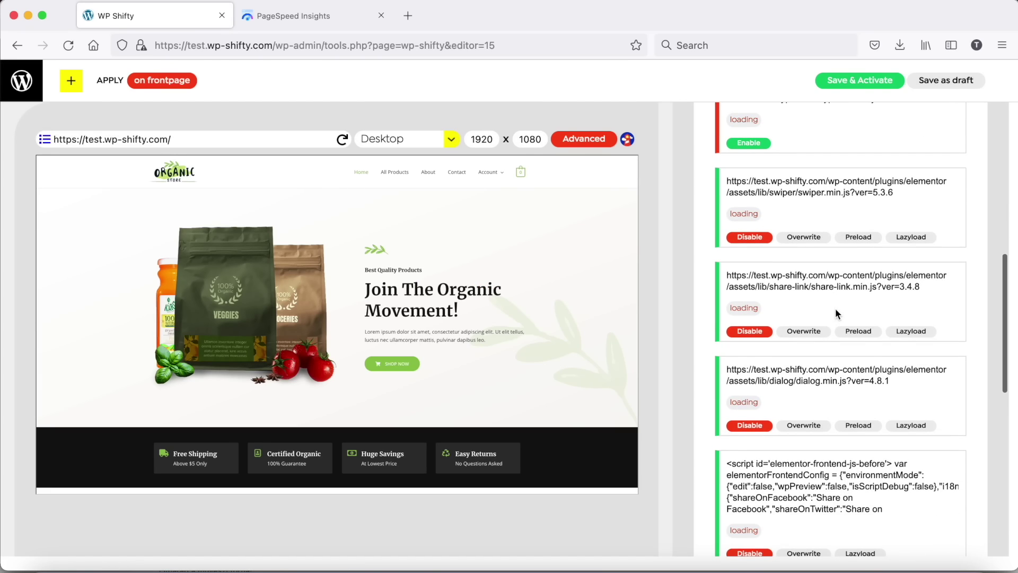
click(750, 238)
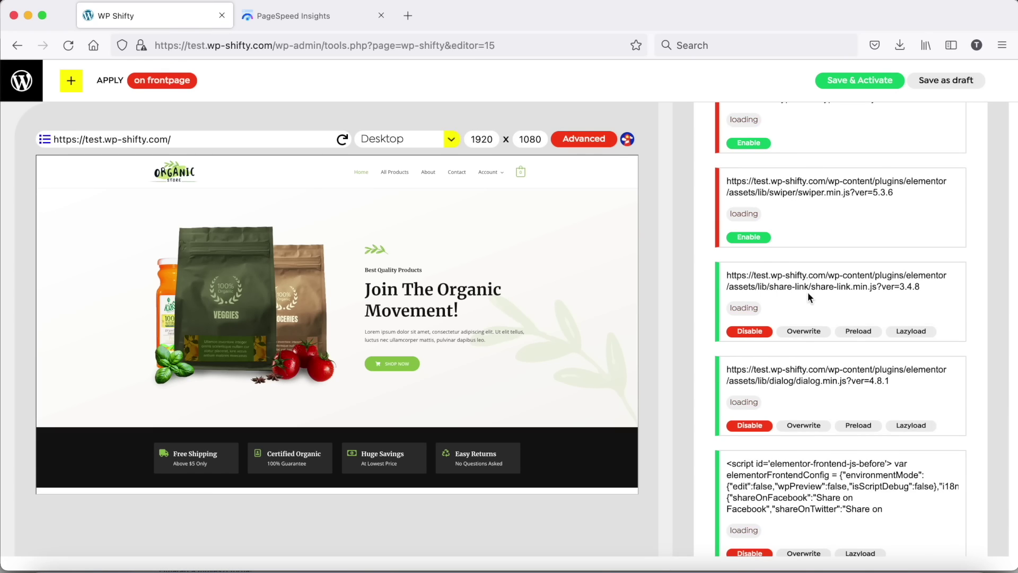
Lazyload Elementor's share-link.min.js and dialog.min.js scripts
scroll(795, 290, down, 1)
click(907, 294)
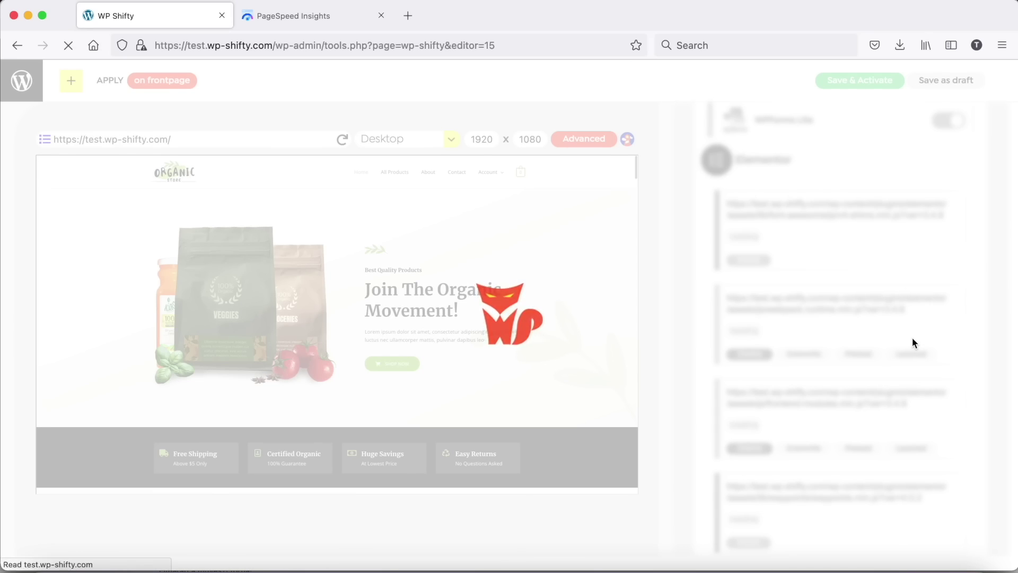
scroll(912, 337, down, 2)
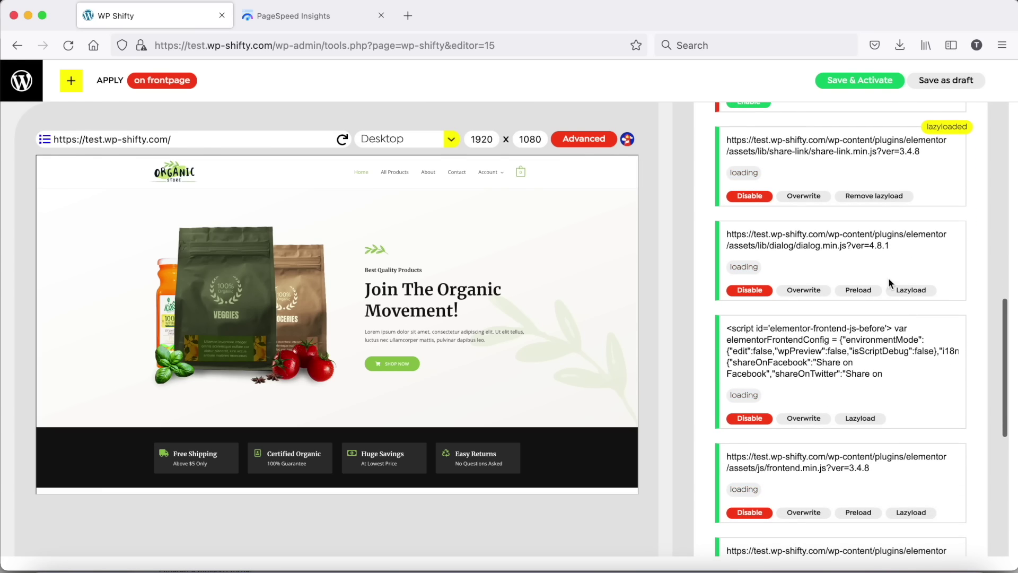
click(900, 287)
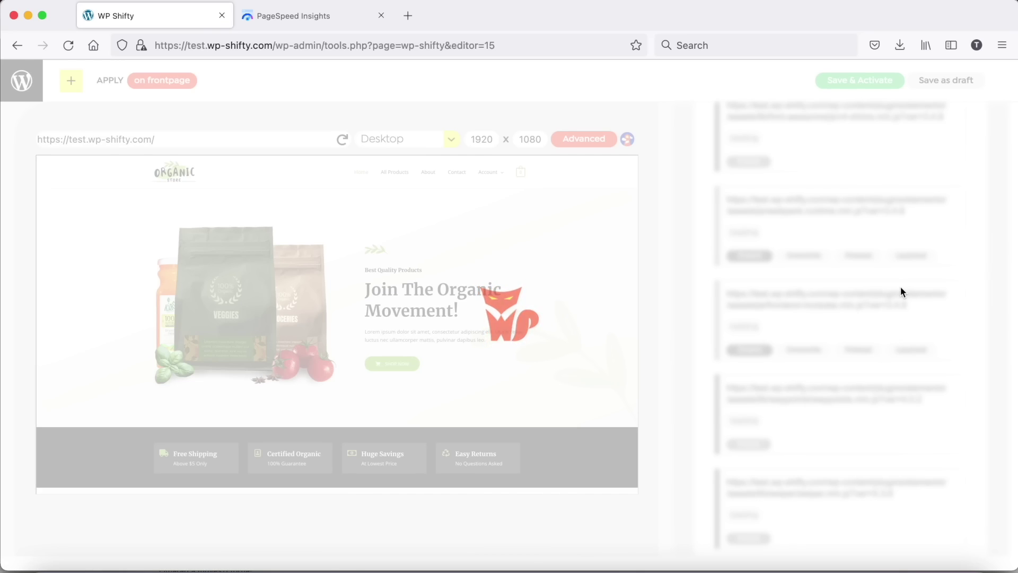
scroll(901, 291, down, 5)
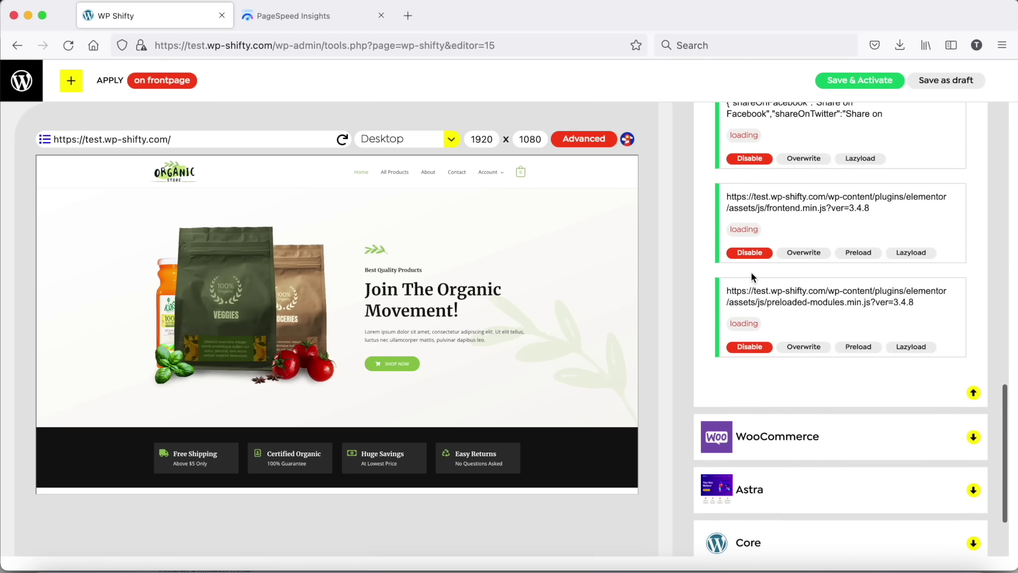
scroll(832, 370, down, 2)
click(808, 335)
Disable WooCommerce's jquery.blockUI.min.js and lazyload its add-to-cart.min.js script
scroll(809, 335, down, 3)
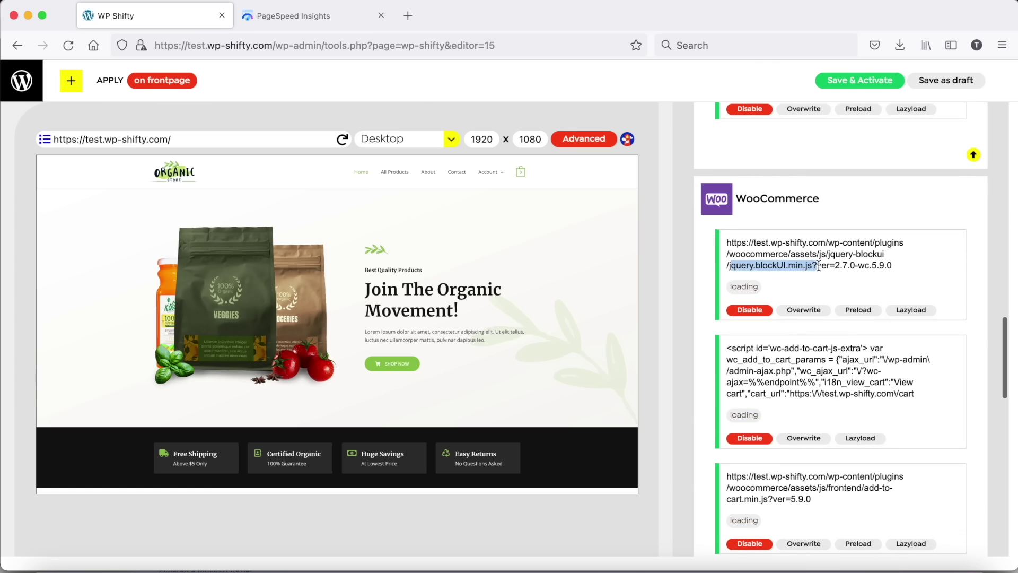
click(749, 310)
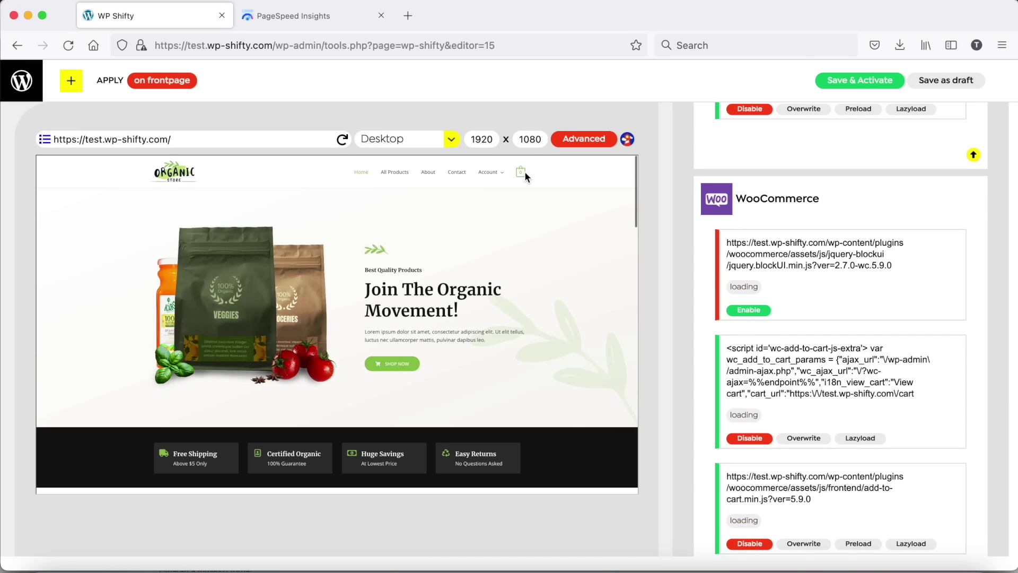
scroll(816, 303, down, 1)
scroll(817, 303, down, 3)
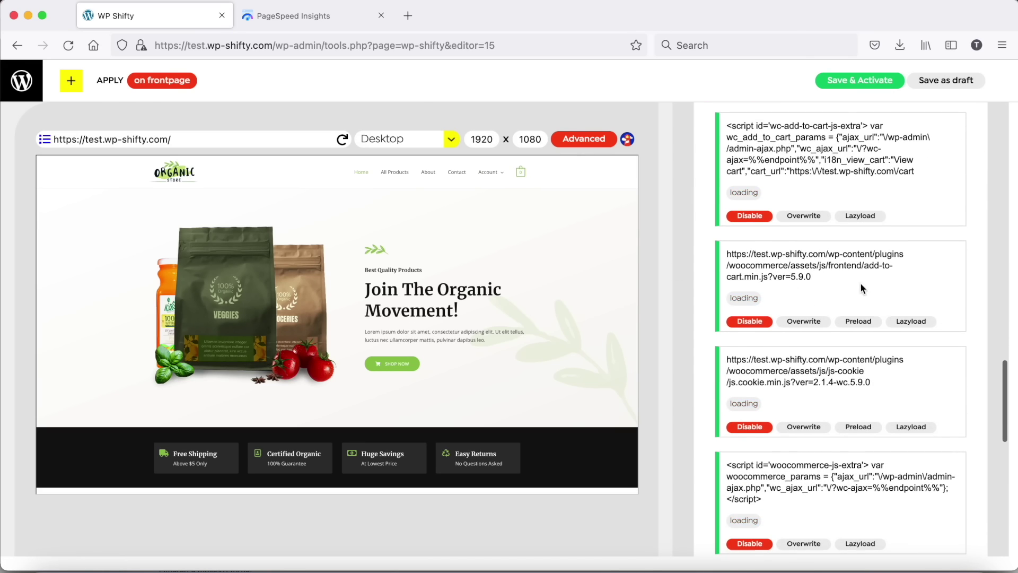
scroll(790, 284, down, 2)
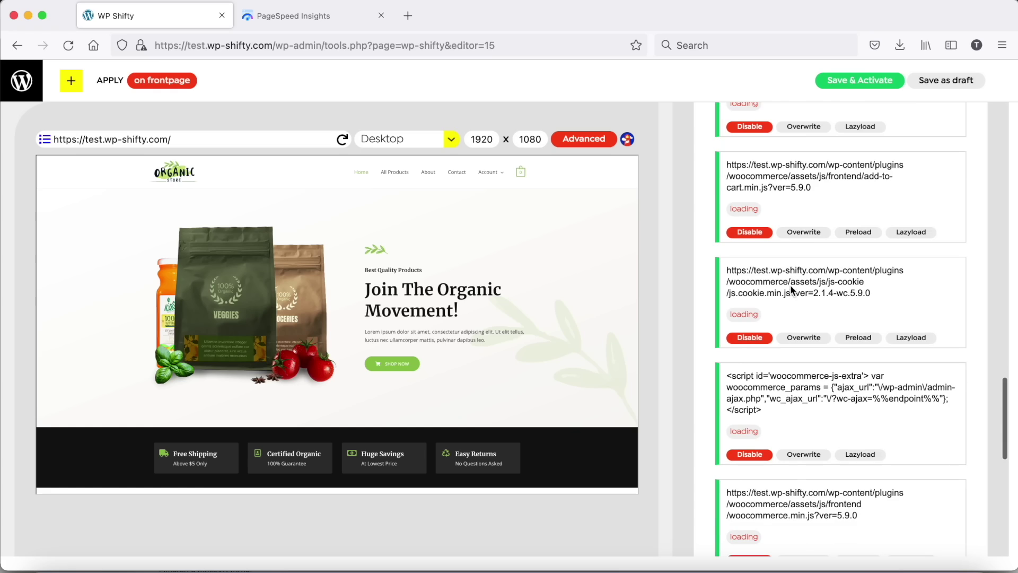
click(911, 233)
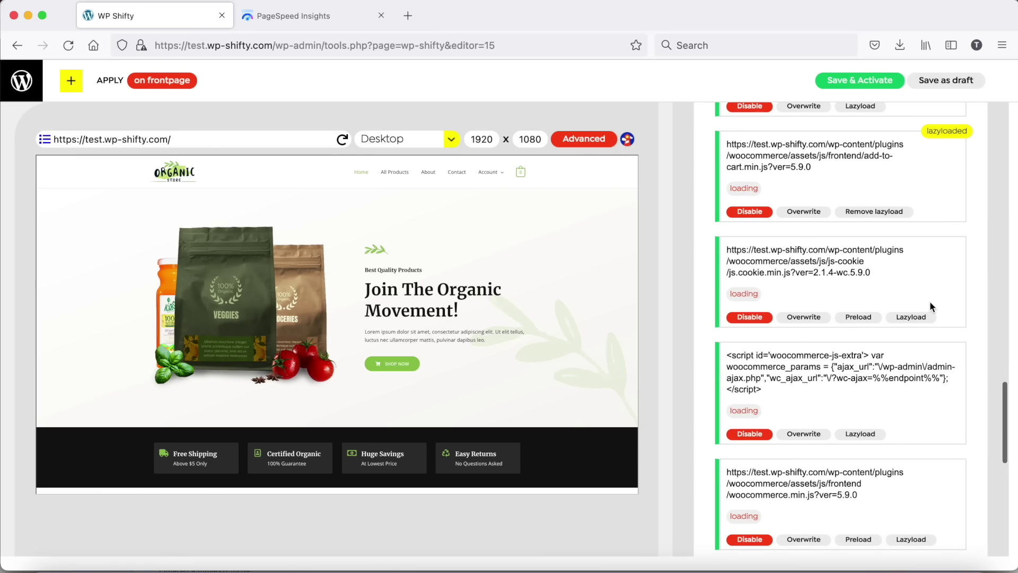
click(918, 312)
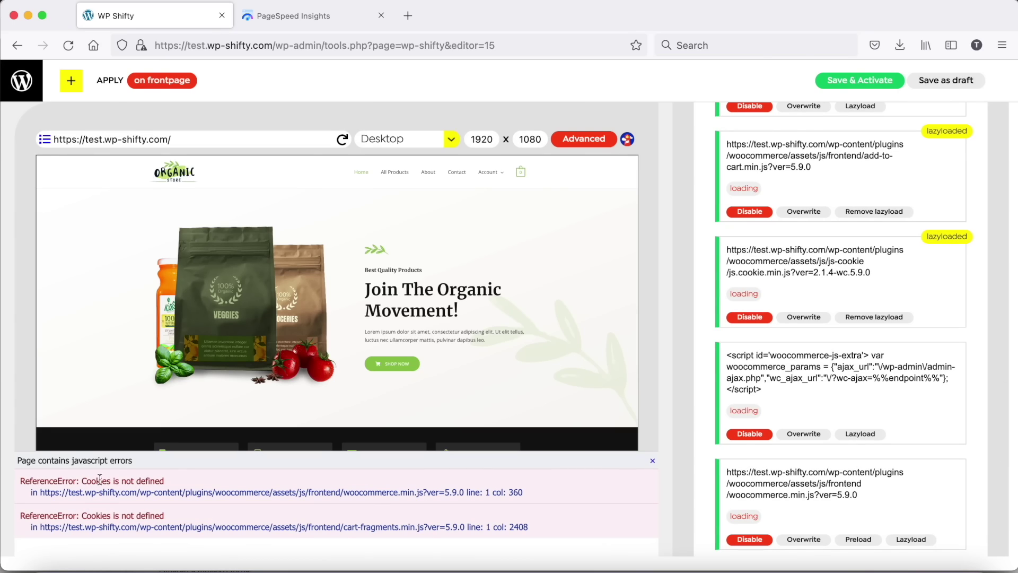
click(882, 318)
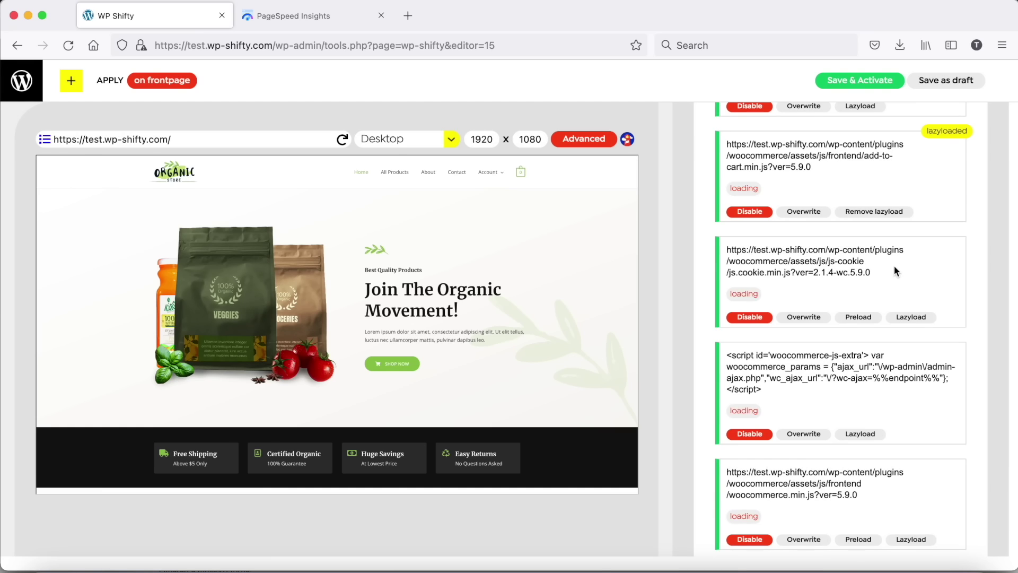
scroll(894, 268, down, 6)
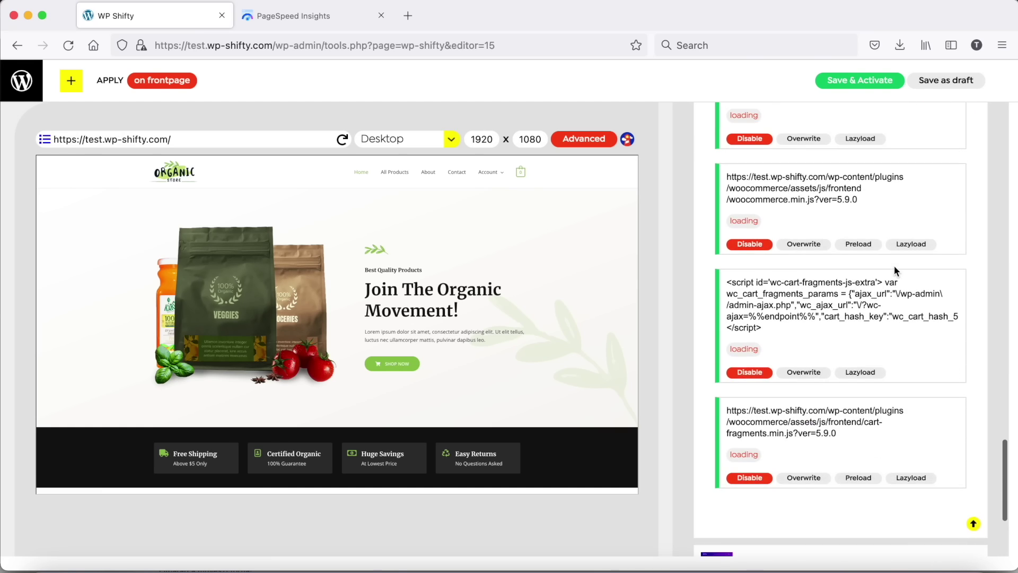
scroll(894, 268, down, 4)
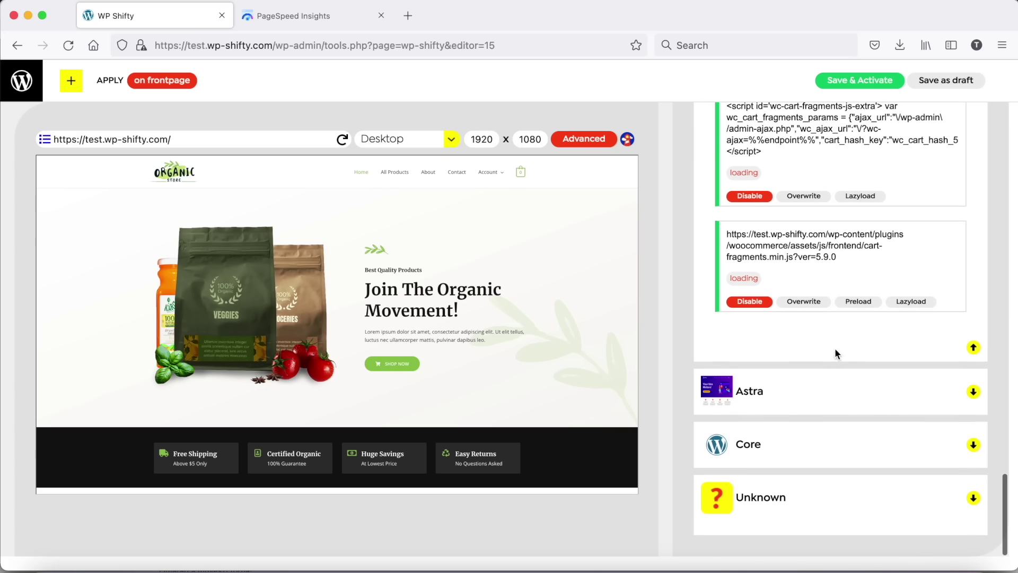
click(823, 390)
Lazyload the Astra theme's mobile-cart.min.js script
scroll(822, 390, down, 5)
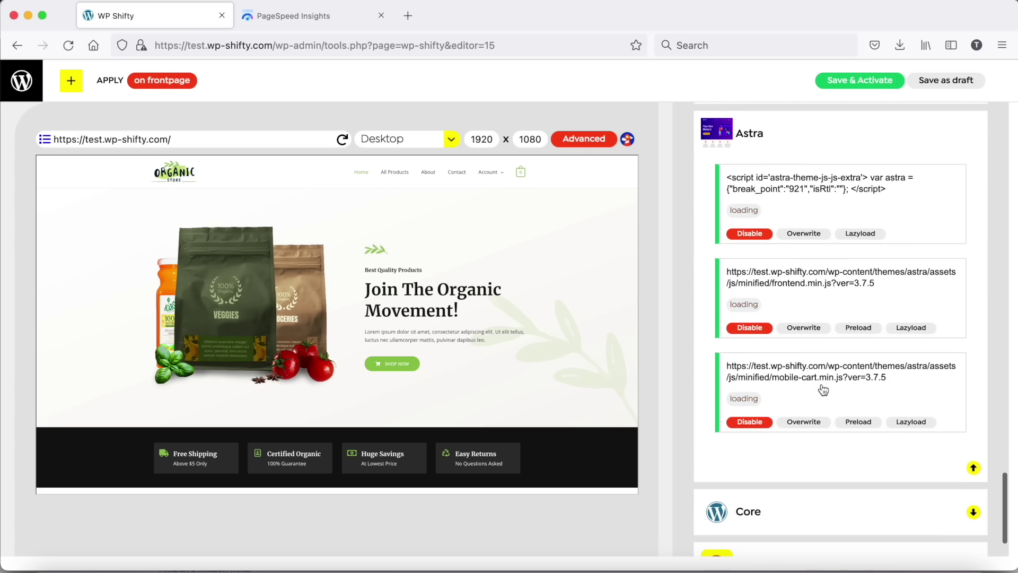
scroll(851, 305, down, 1)
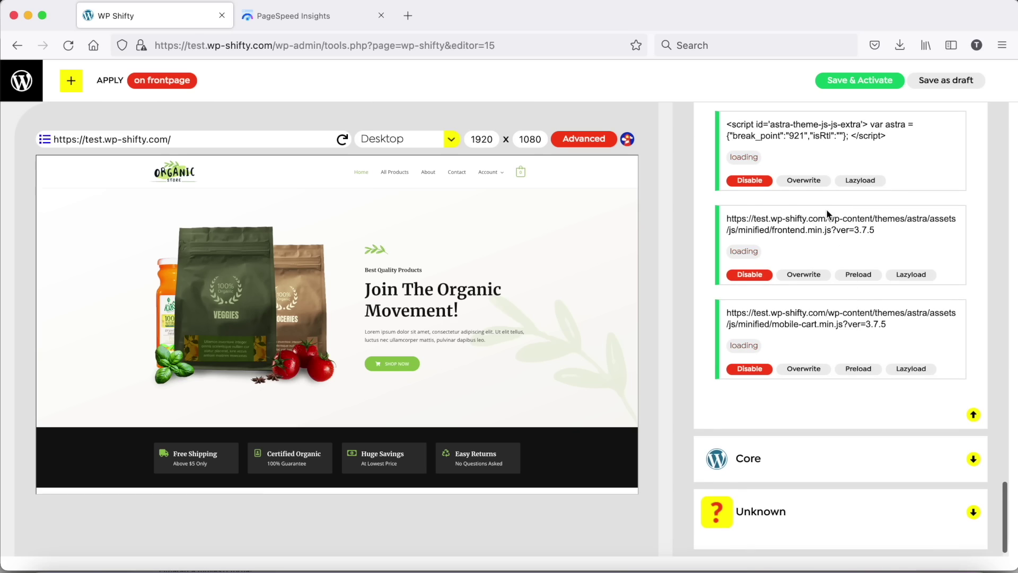
scroll(827, 212, down, 1)
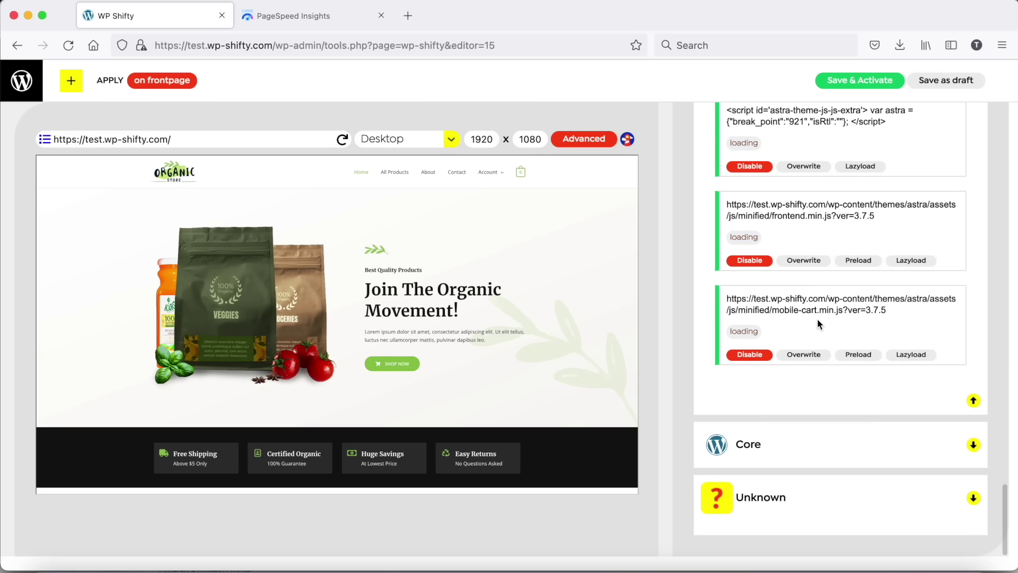
click(911, 354)
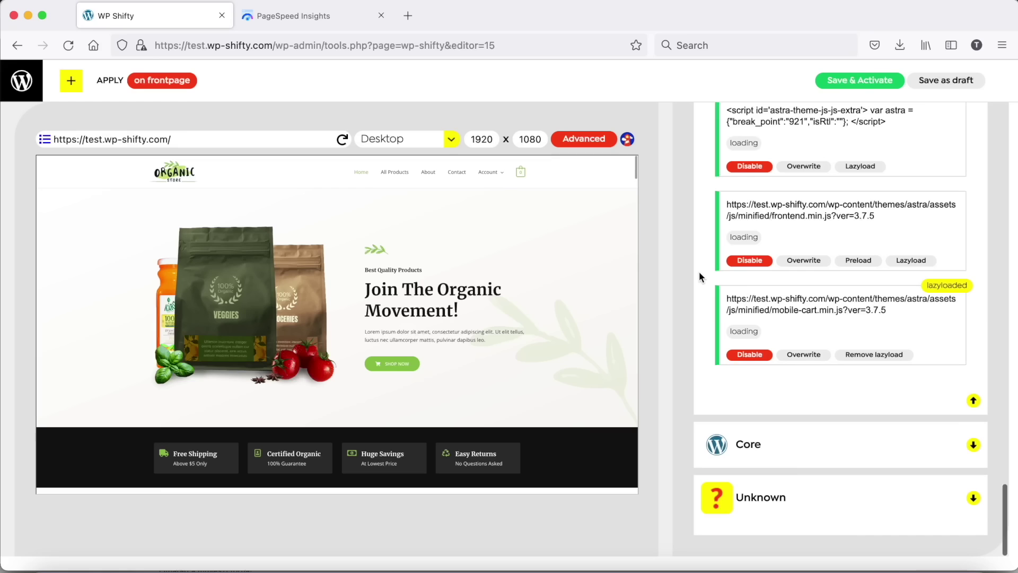
Preview the front page as an iPhone 12 and test opening and closing the mobile menu
click(446, 139)
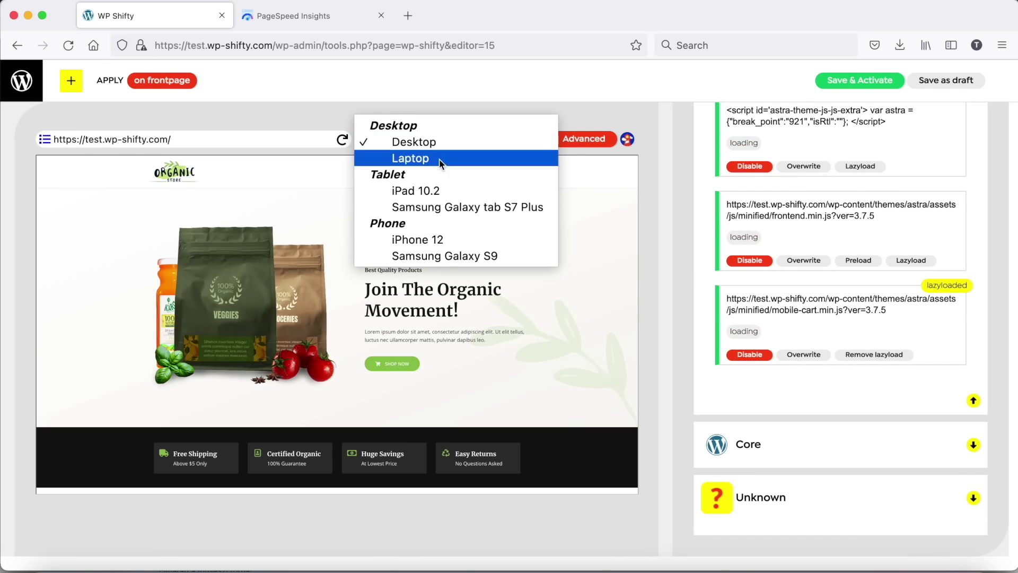
click(430, 237)
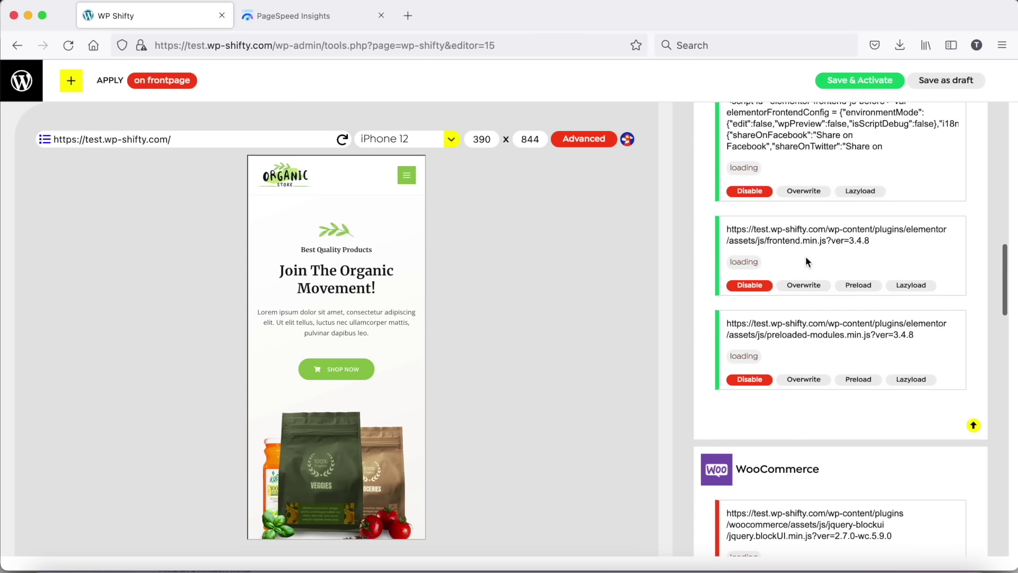
scroll(806, 256, down, 2)
scroll(402, 356, down, 15)
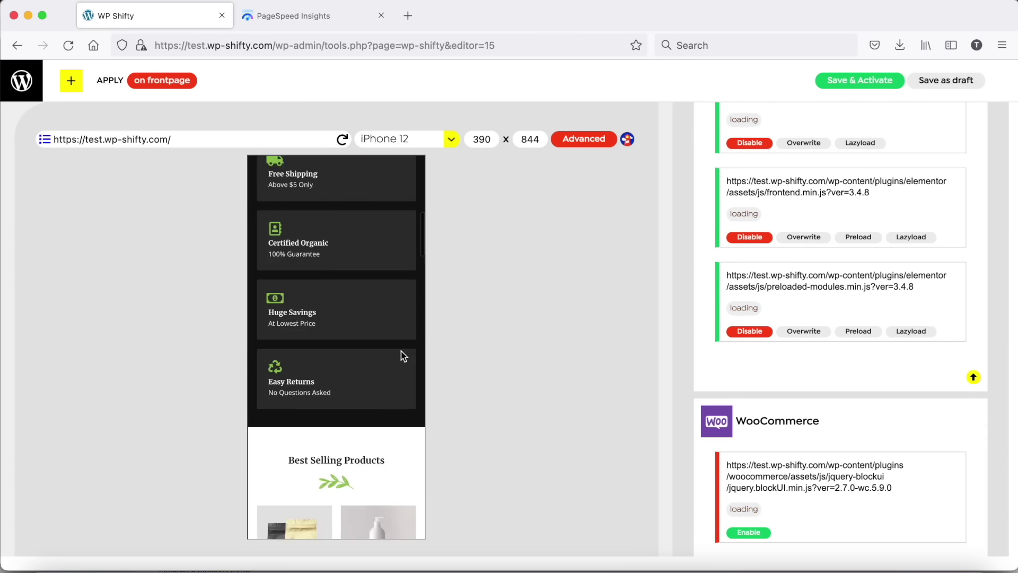
scroll(403, 356, up, 15)
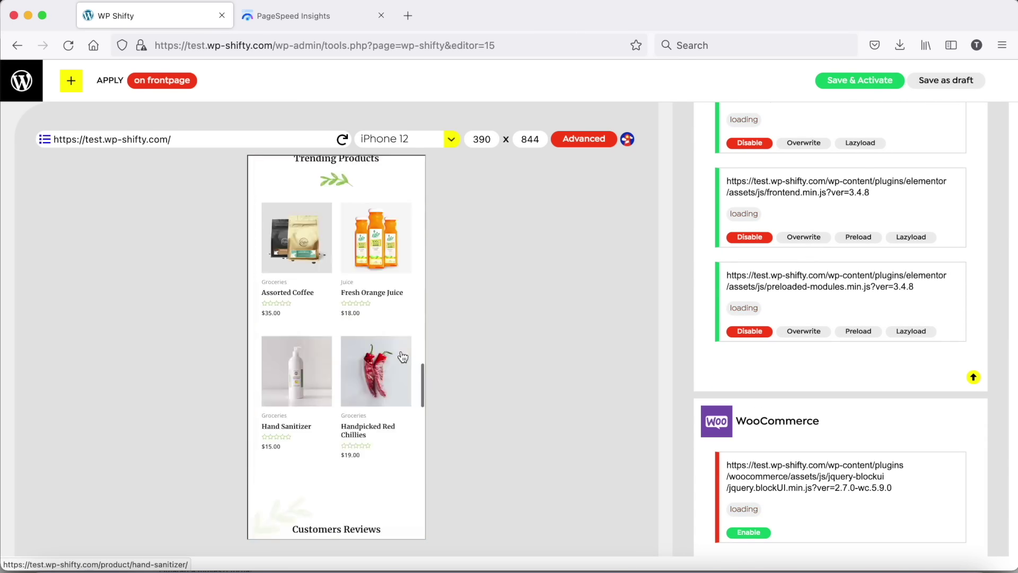
click(408, 177)
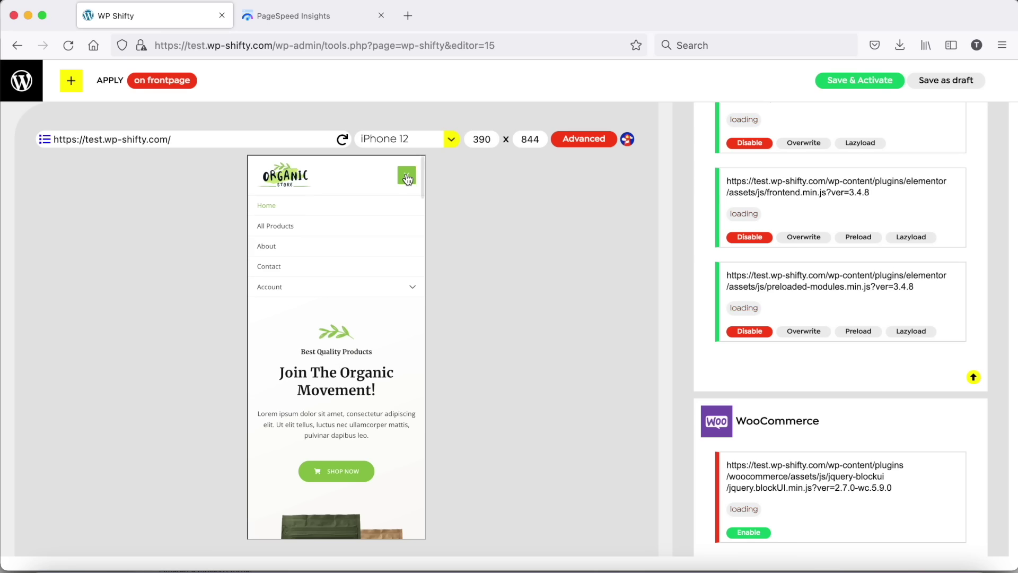
click(408, 177)
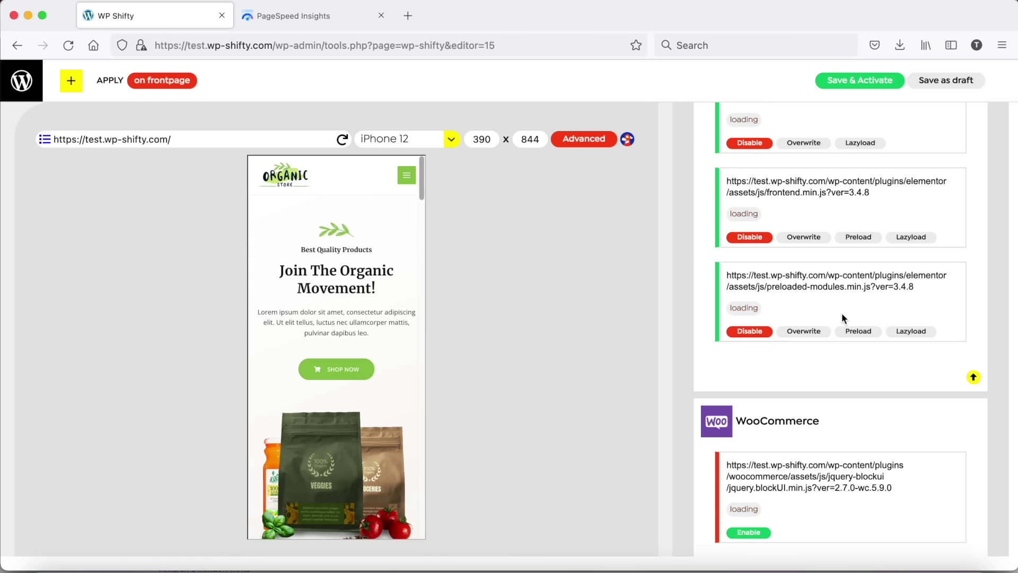
scroll(841, 313, up, 2)
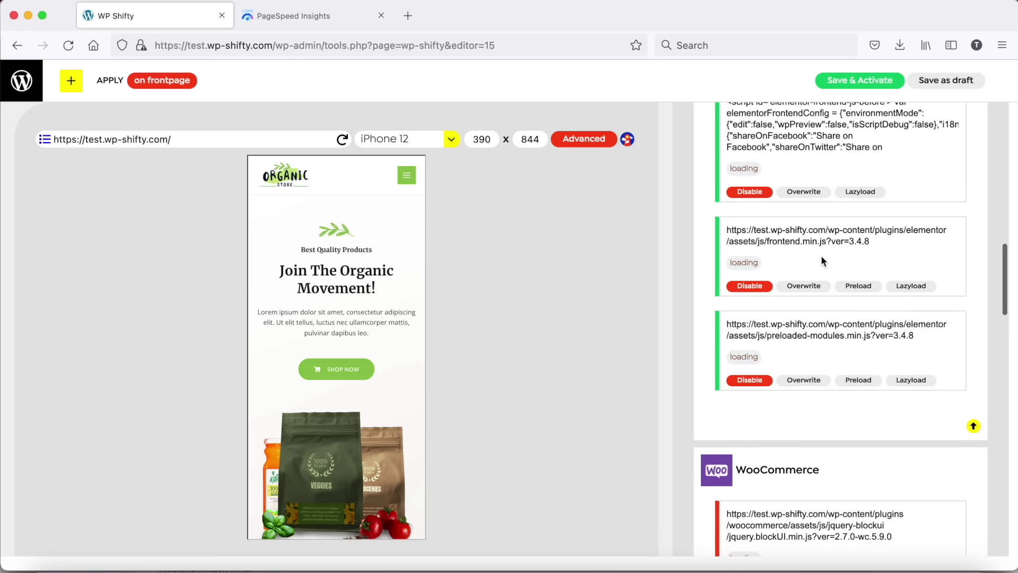
scroll(820, 255, down, 10)
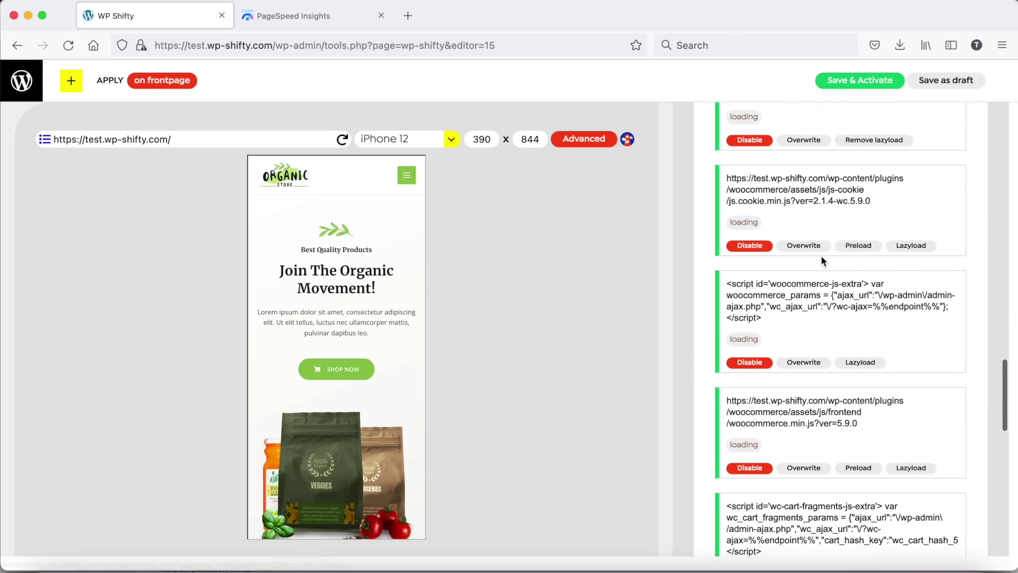
Disable the WordPress Core jquery-migrate and wp-embed scripts
scroll(845, 295, down, 6)
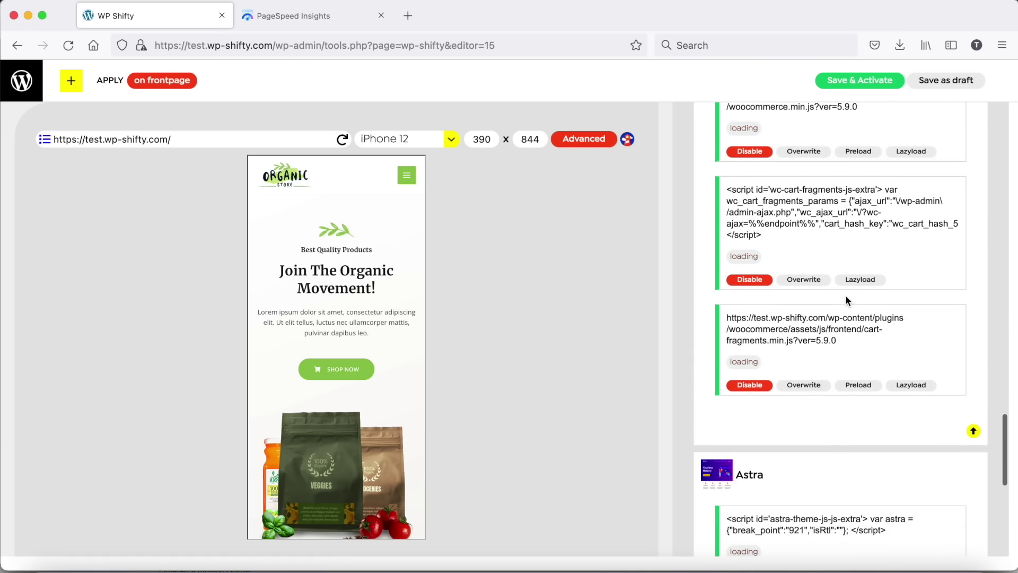
scroll(845, 295, down, 8)
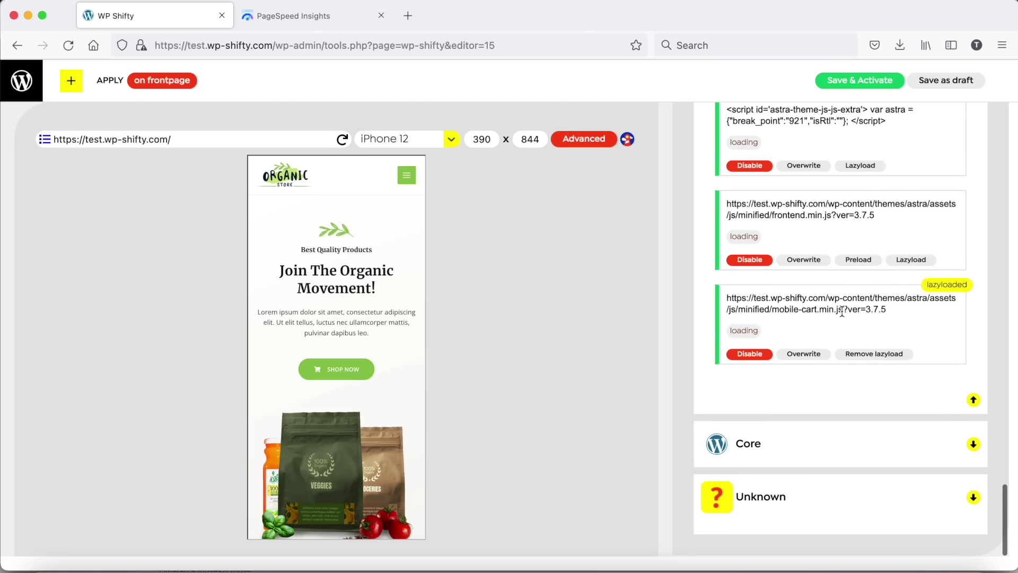
click(795, 448)
scroll(795, 448, down, 8)
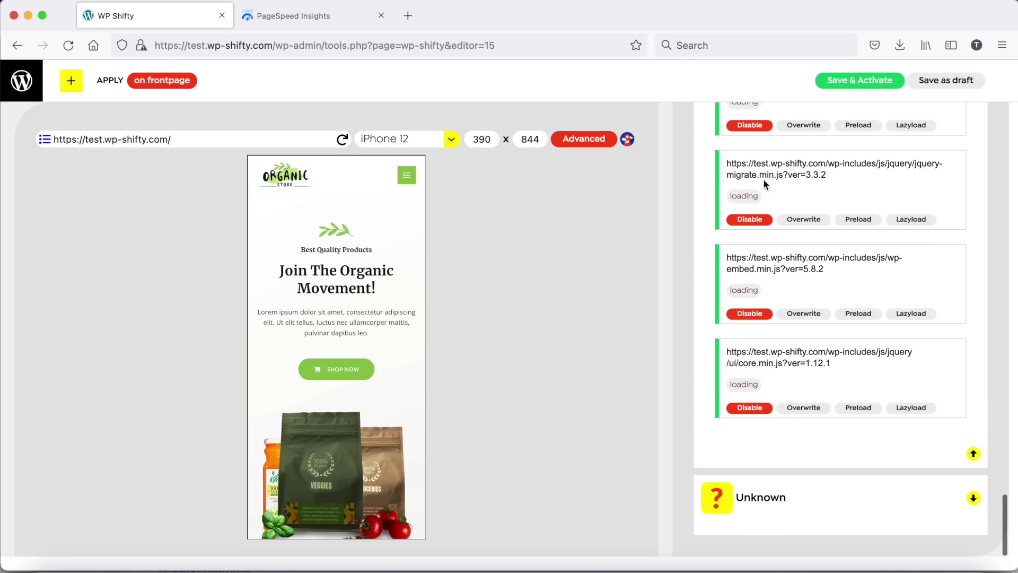
click(750, 220)
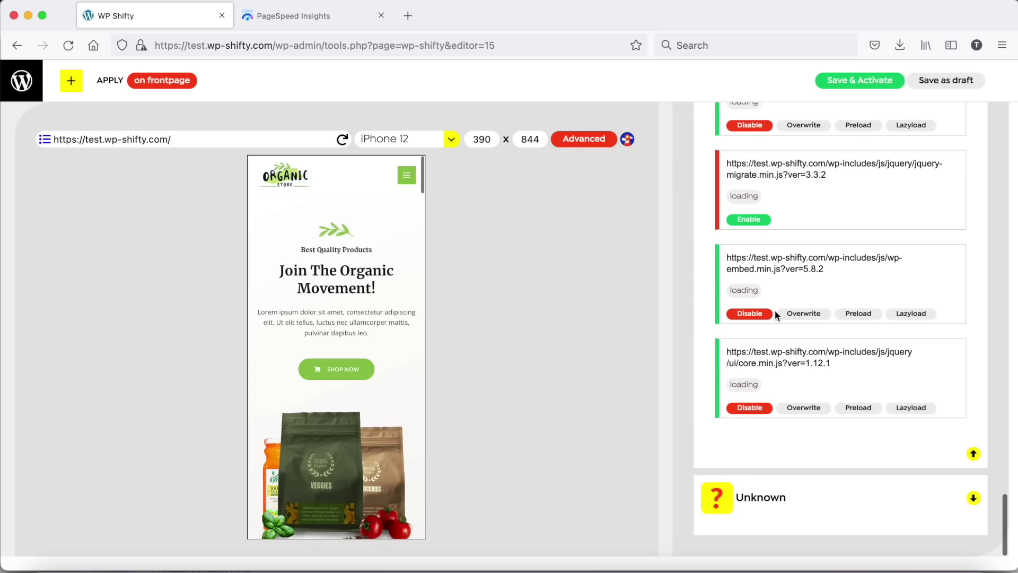
click(749, 313)
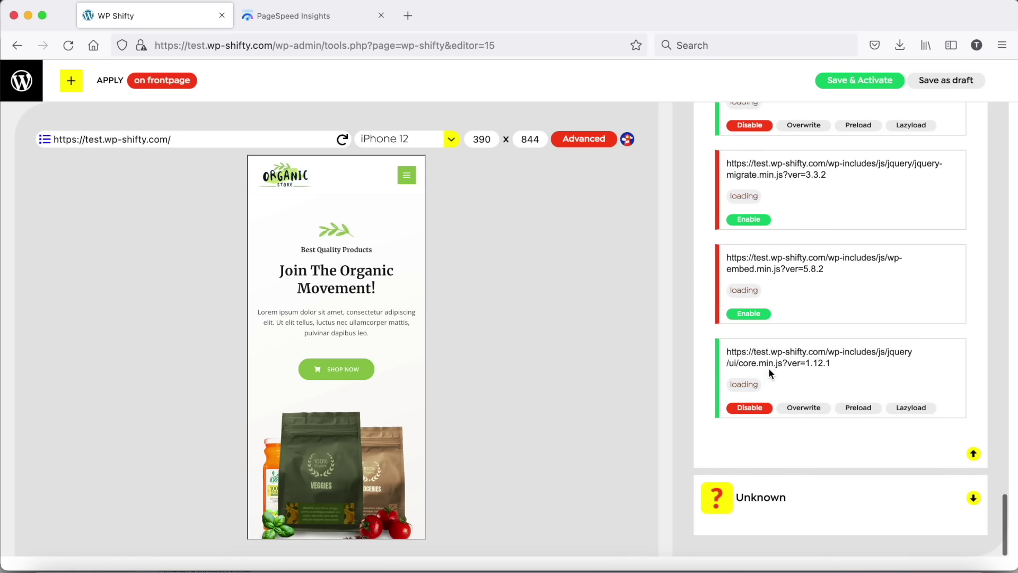
Disable the inline wpemojiSettings script and save and activate the front-page scenario
scroll(769, 367, up, 3)
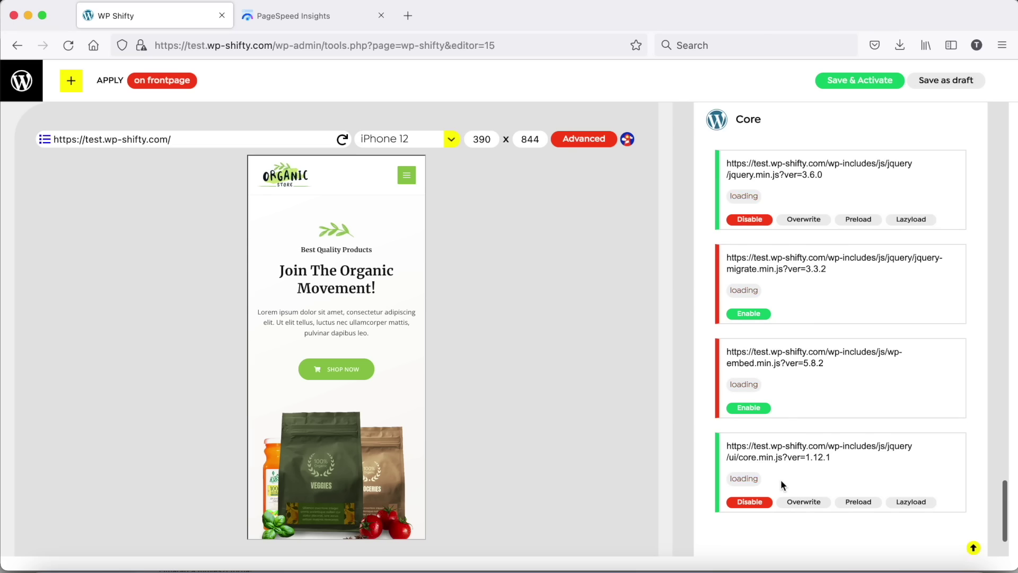
scroll(782, 480, down, 3)
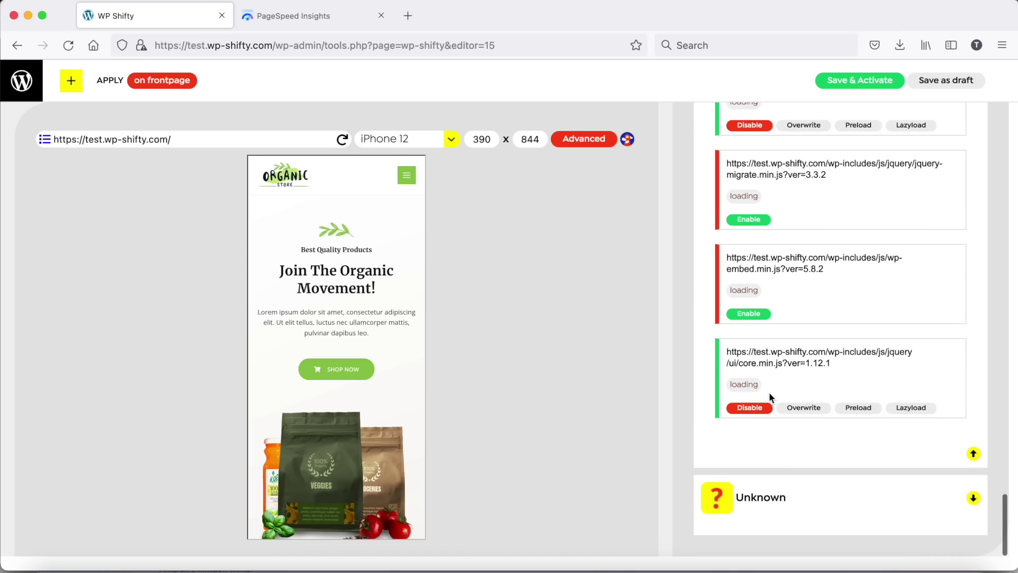
click(775, 518)
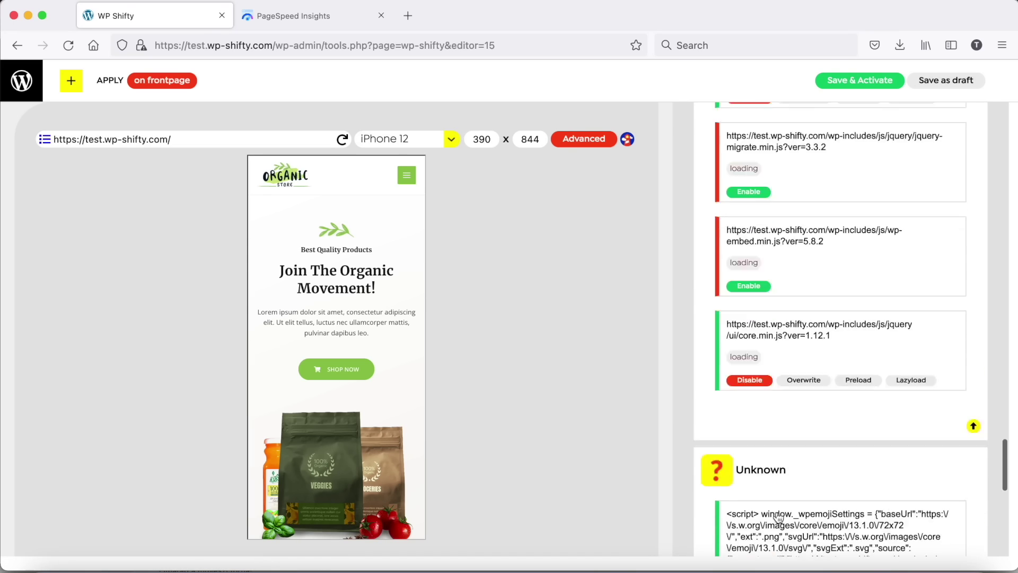
scroll(777, 507, down, 8)
click(750, 351)
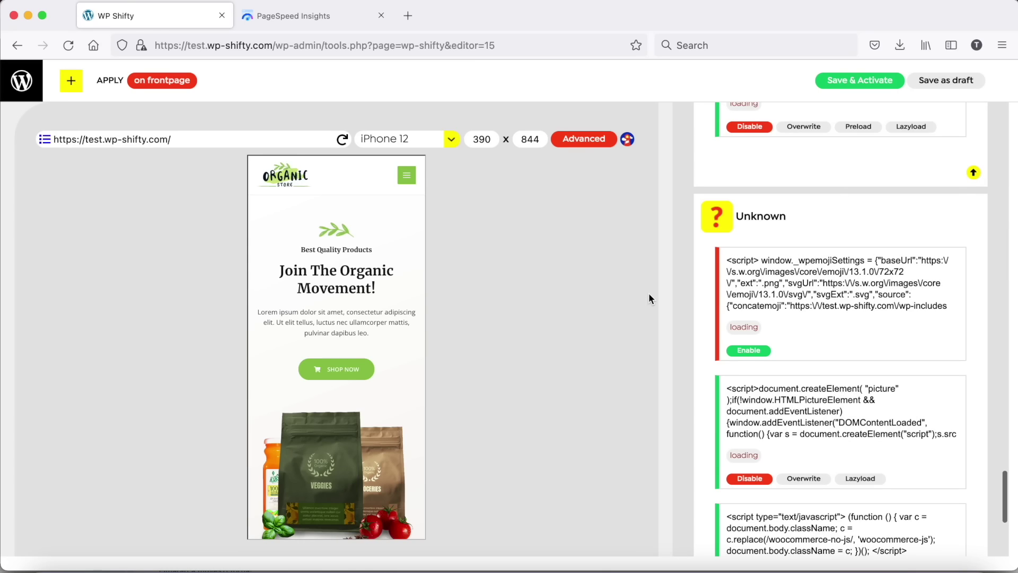
click(858, 80)
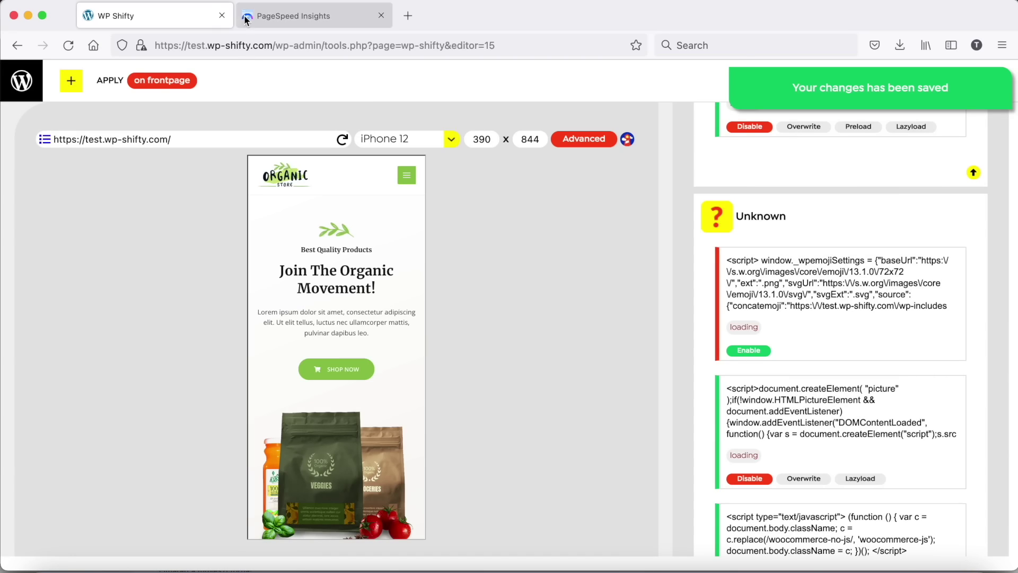
click(247, 18)
Rerun the mobile PageSpeed analysis (score 72) and review the render-blocking resources list
key(super+r)
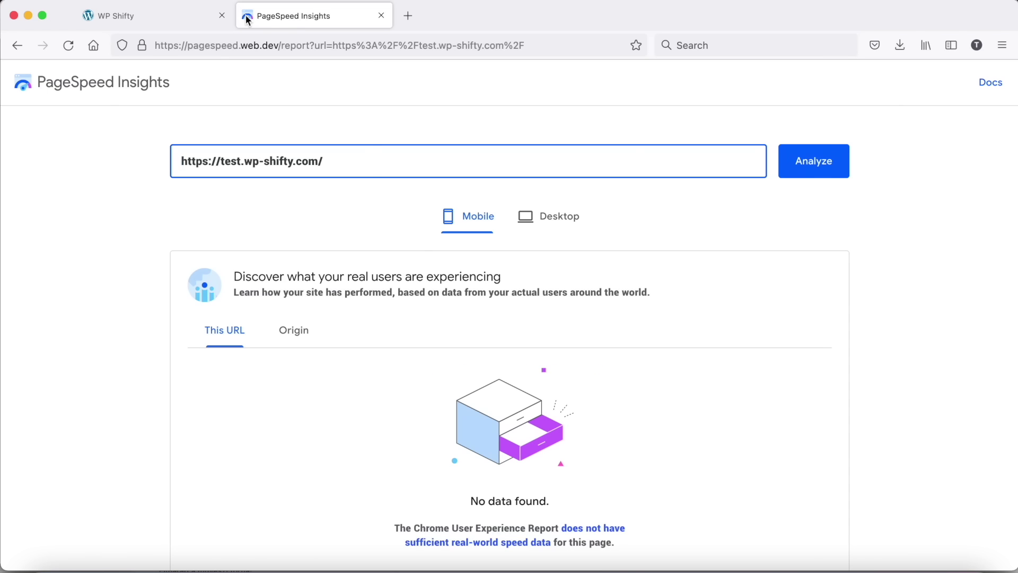
scroll(447, 367, down, 15)
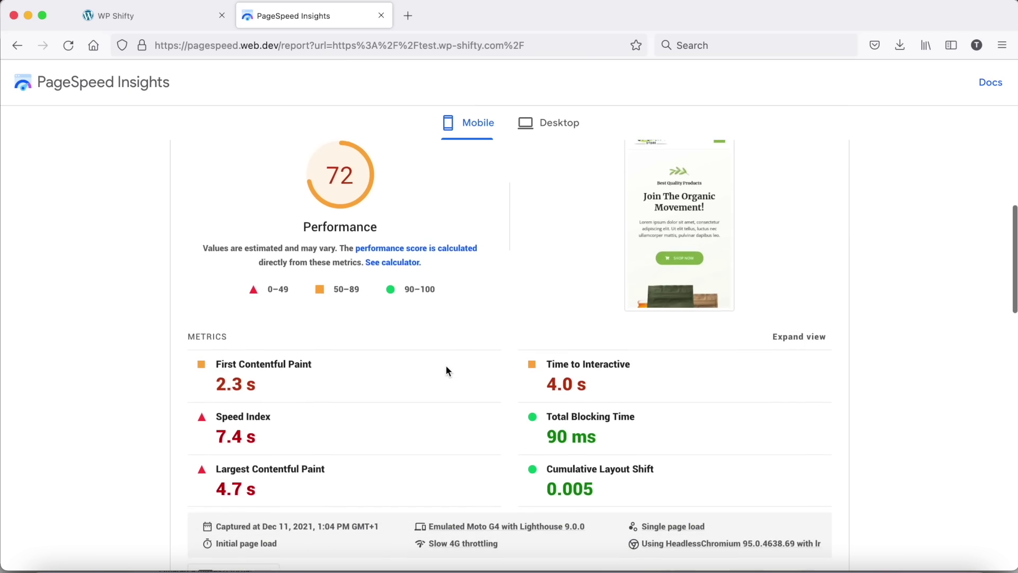
scroll(446, 367, down, 5)
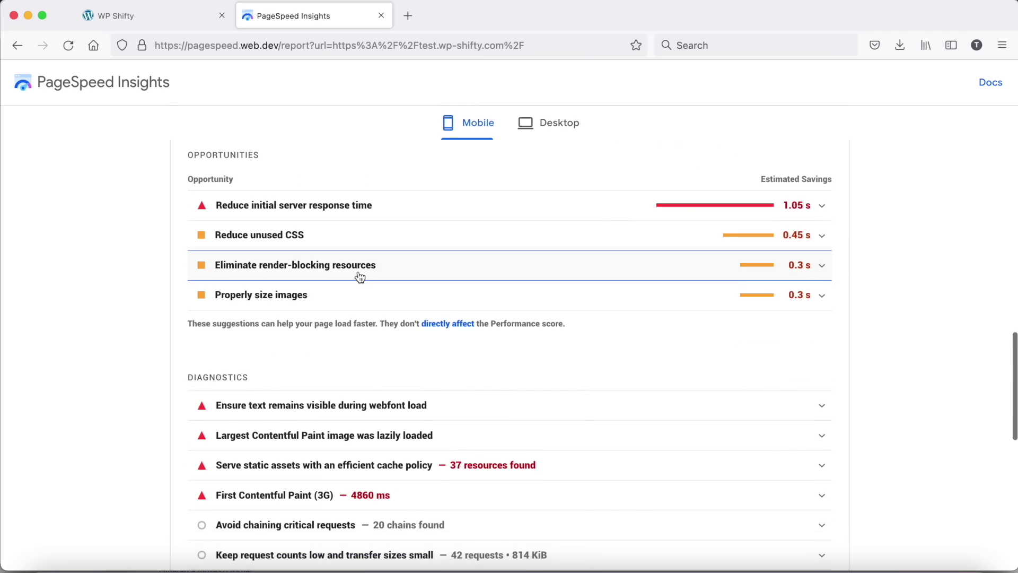
click(358, 276)
scroll(399, 399, down, 5)
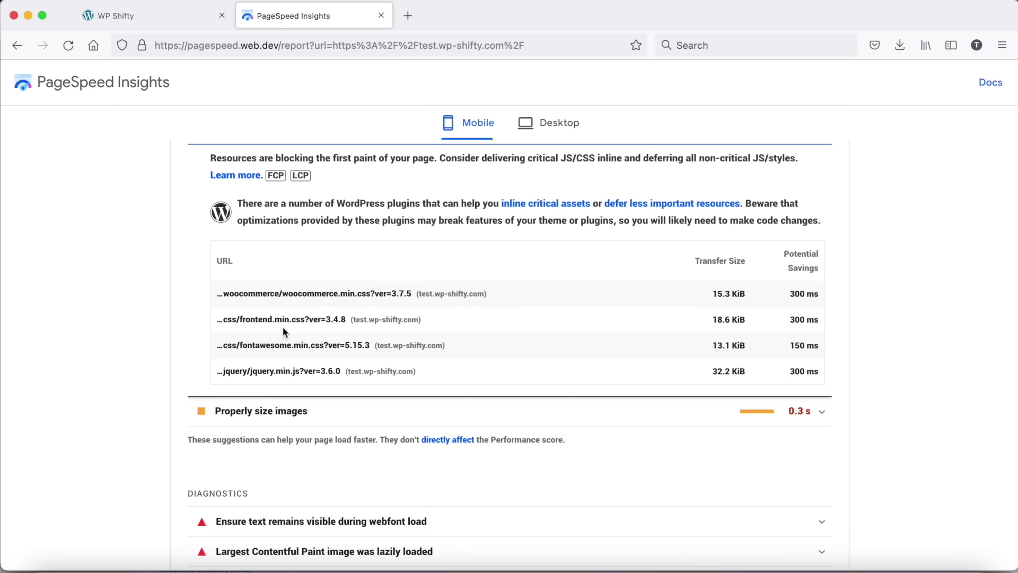
scroll(282, 233, up, 20)
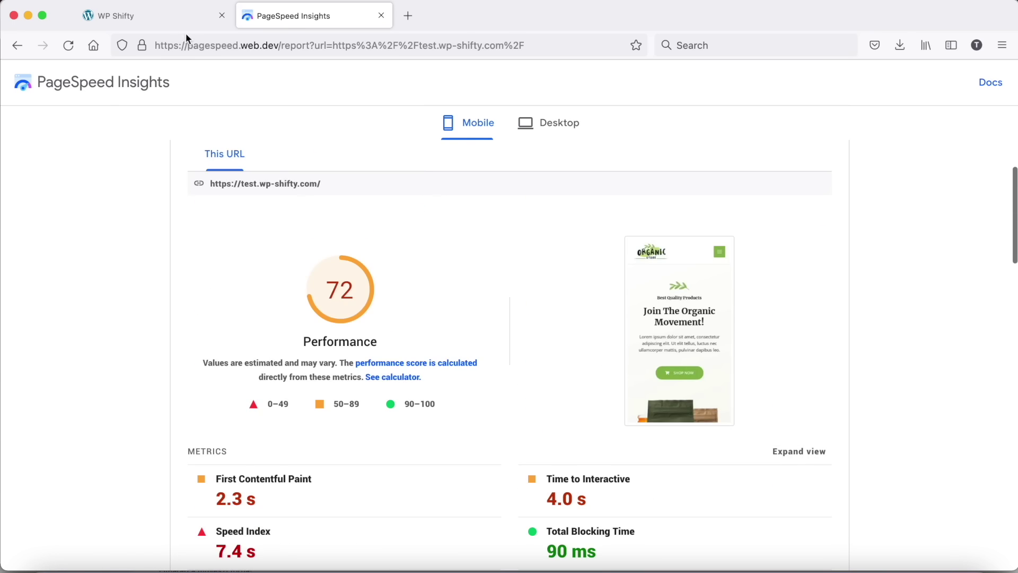
click(167, 25)
Preload Astra's woocommerce.min.css stylesheet from the CSS list
scroll(852, 209, up, 15)
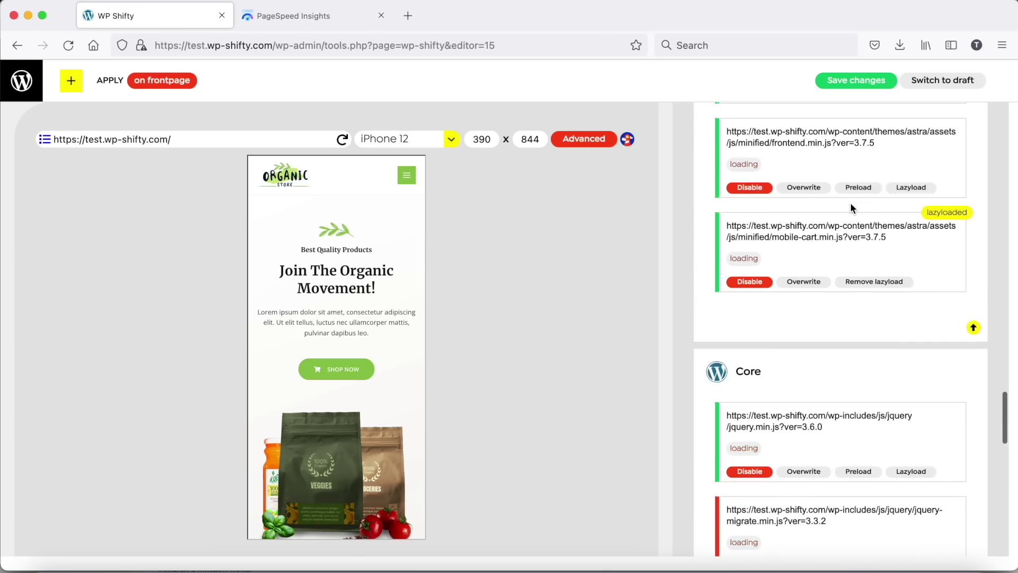
scroll(809, 212, up, 10)
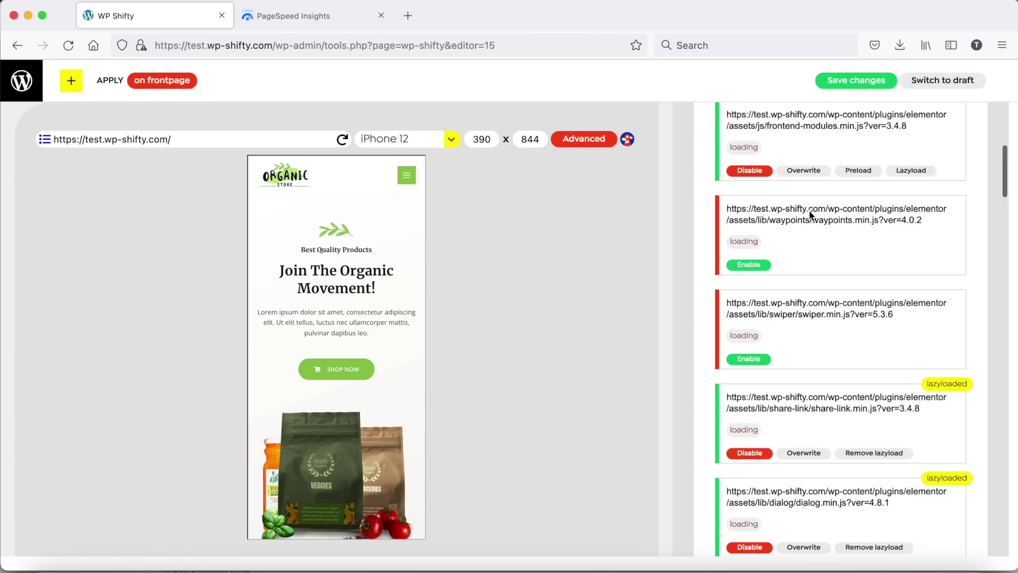
click(764, 185)
click(824, 185)
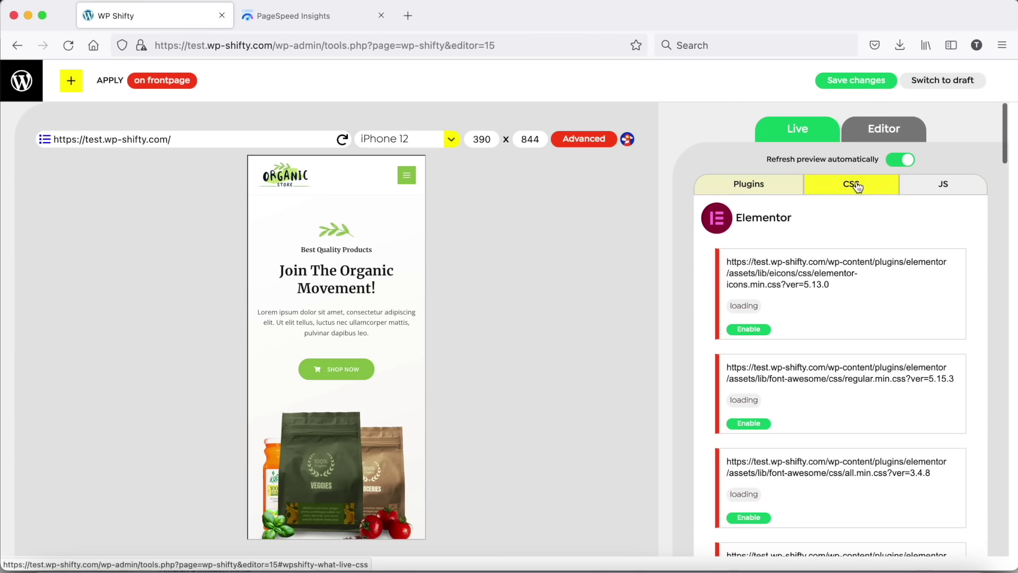
scroll(877, 374, down, 20)
scroll(878, 377, up, 10)
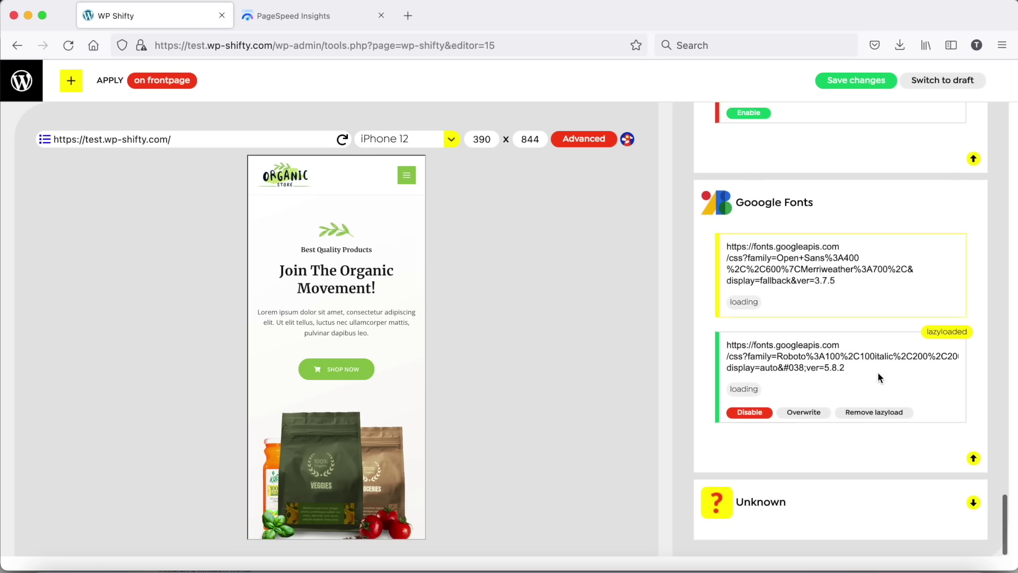
scroll(877, 377, up, 5)
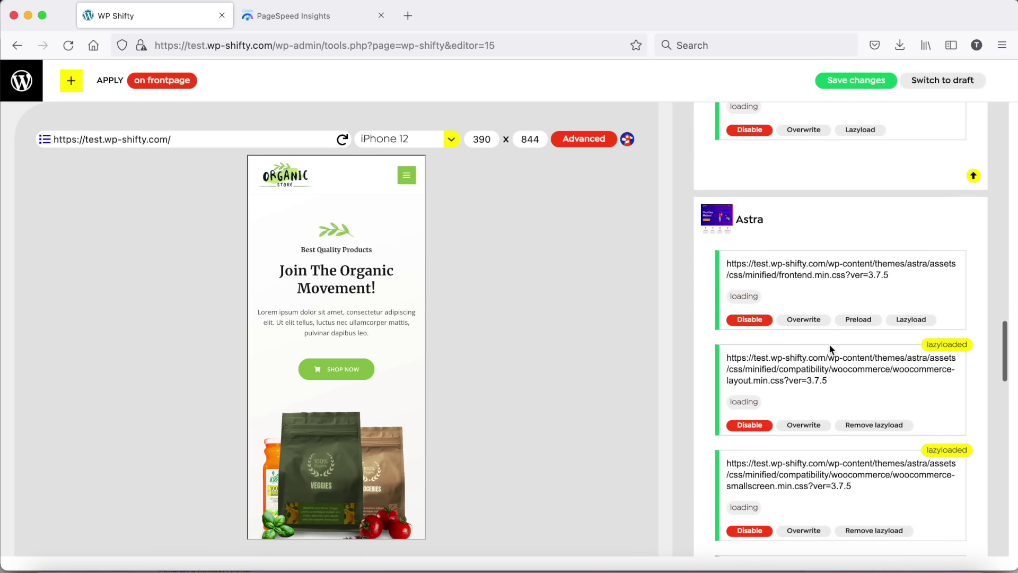
scroll(829, 347, down, 2)
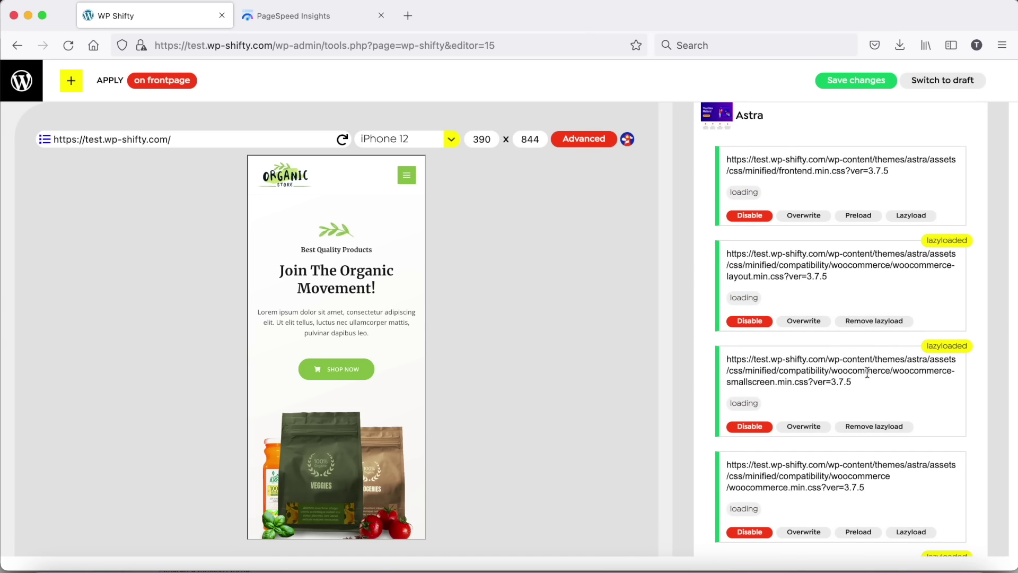
scroll(832, 425, down, 3)
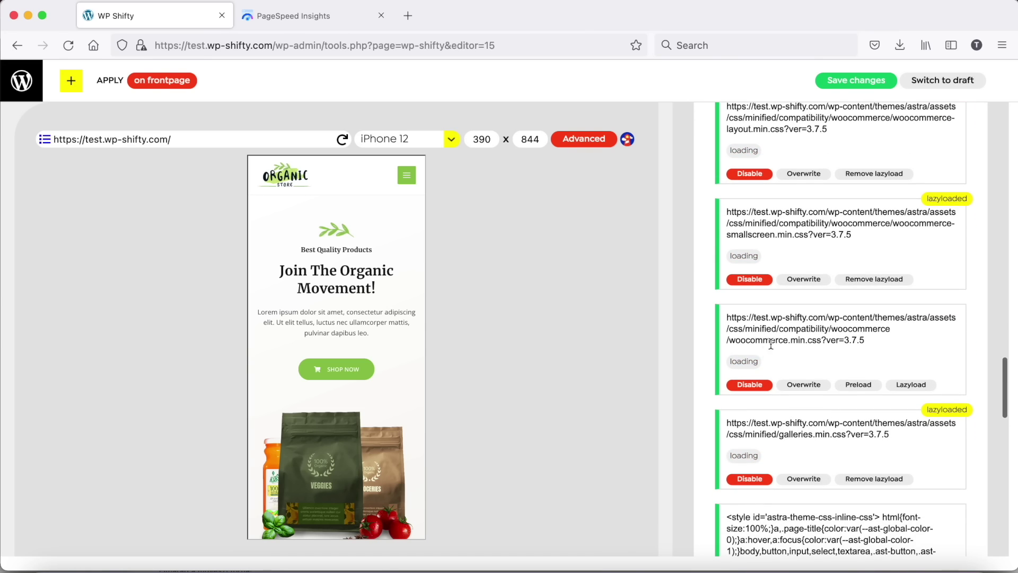
click(864, 384)
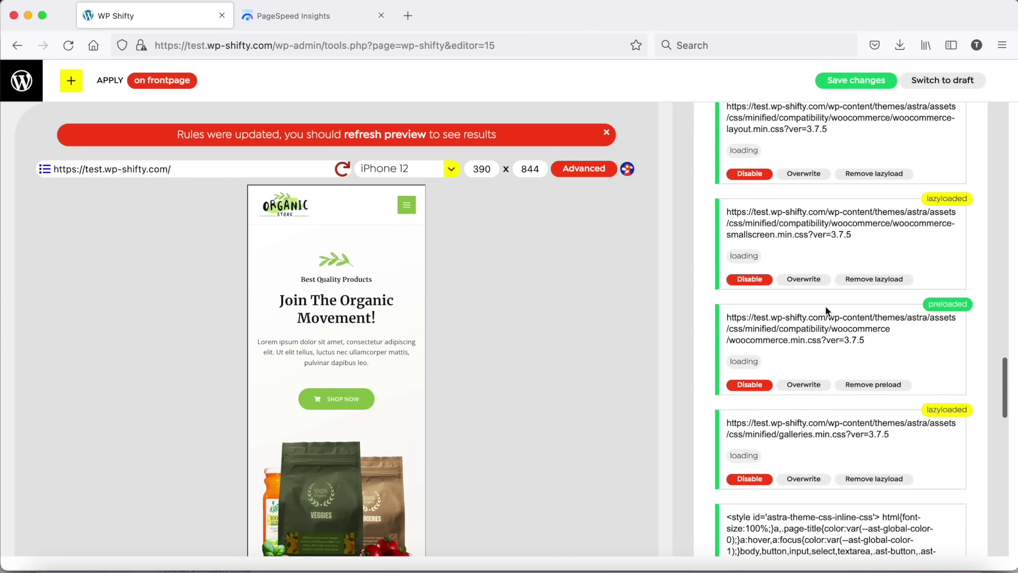
Preload the WordPress core jquery.min.js script from the JS list
scroll(827, 311, up, 5)
scroll(825, 306, up, 5)
click(904, 191)
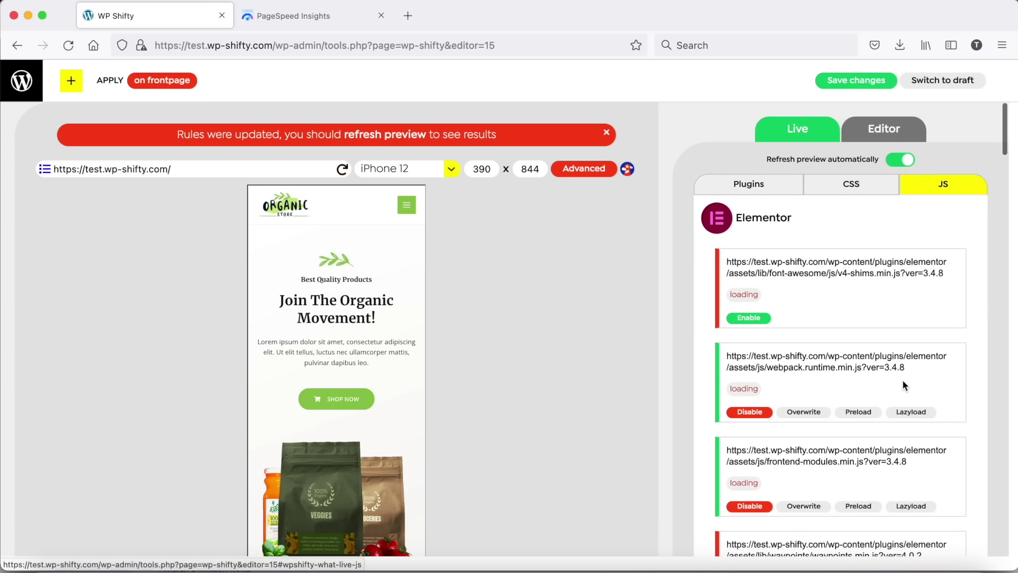
scroll(902, 380, down, 3)
scroll(903, 381, down, 15)
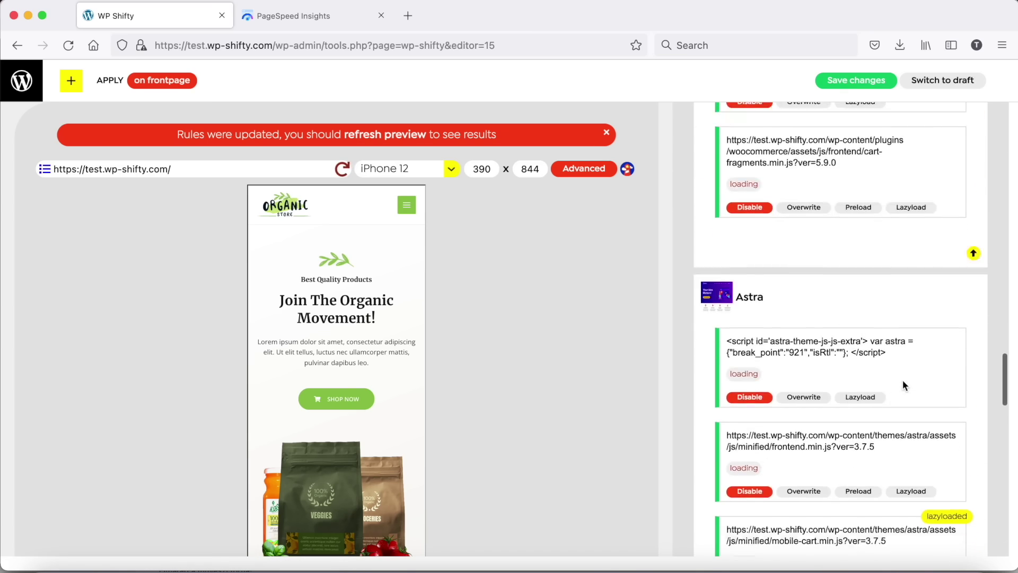
scroll(903, 380, down, 3)
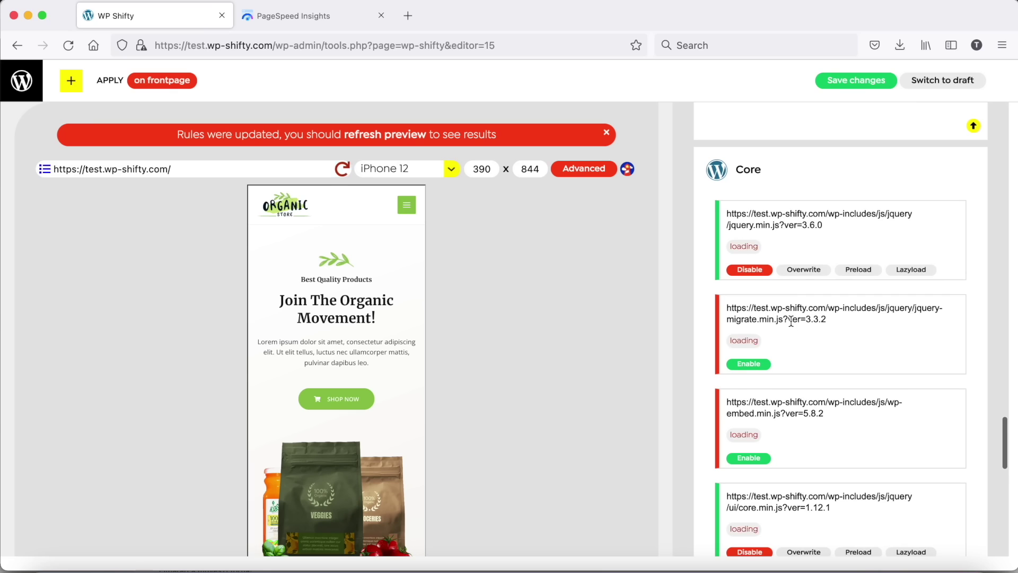
scroll(791, 324, down, 2)
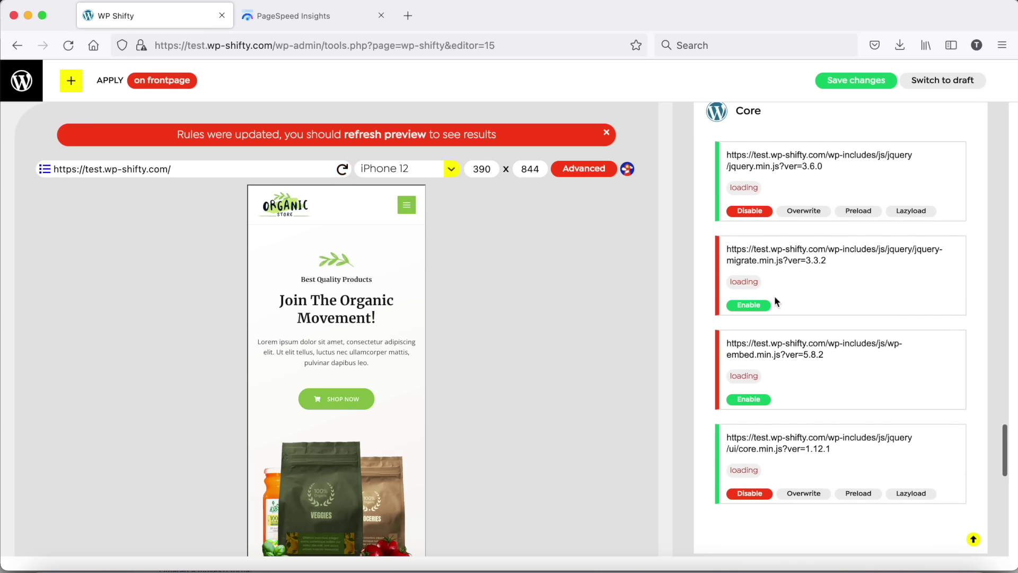
click(858, 211)
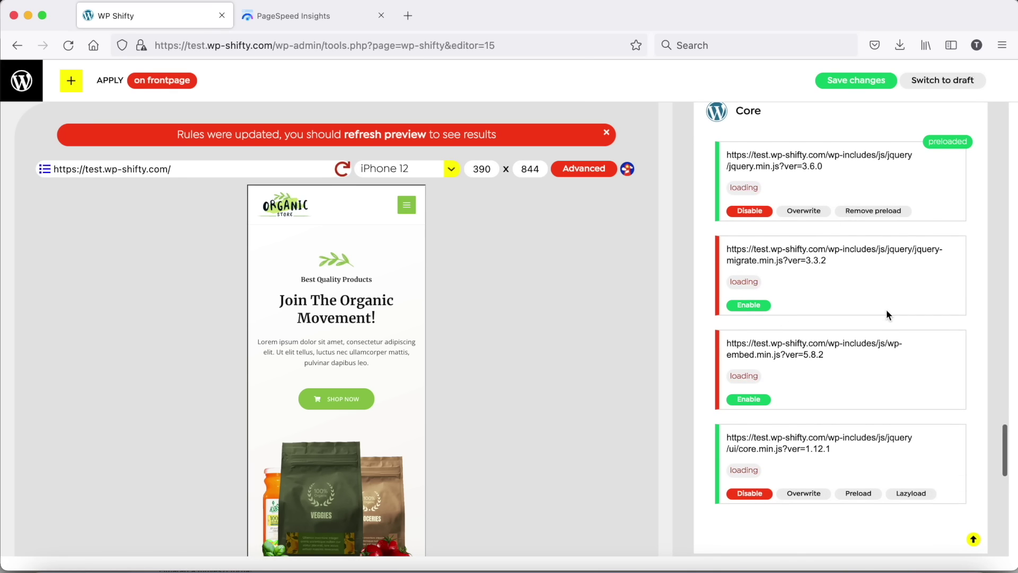
scroll(885, 309, down, 10)
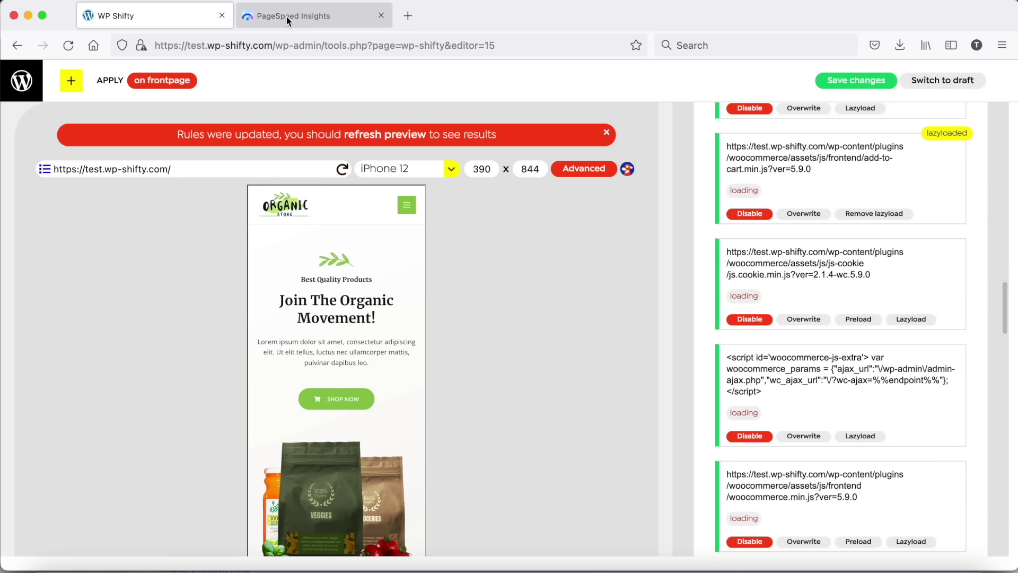
Expand the Largest Contentful Paint element diagnostic, revealing the lazily loaded hero image
click(325, 19)
scroll(419, 466, down, 6)
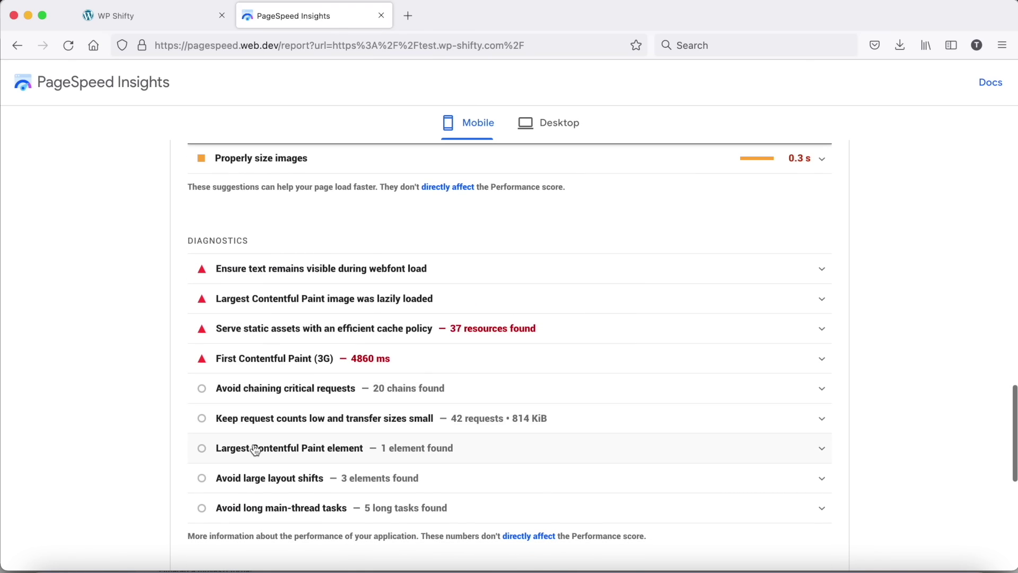
click(255, 450)
scroll(255, 451, down, 5)
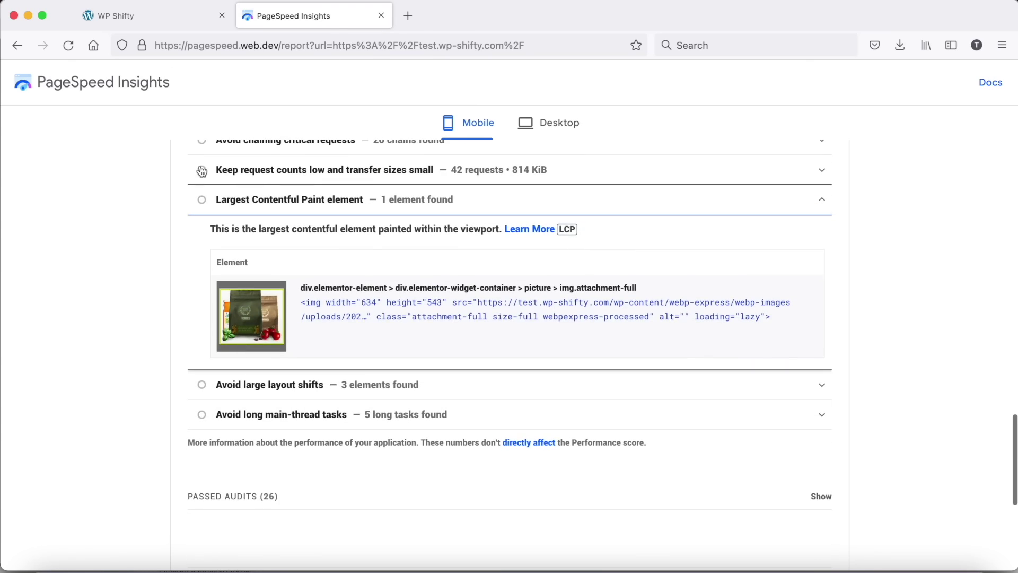
click(158, 17)
Add and save a preload rule for organic-products-hero-1.png.webp, preloaded as an image
scroll(328, 314, down, 3)
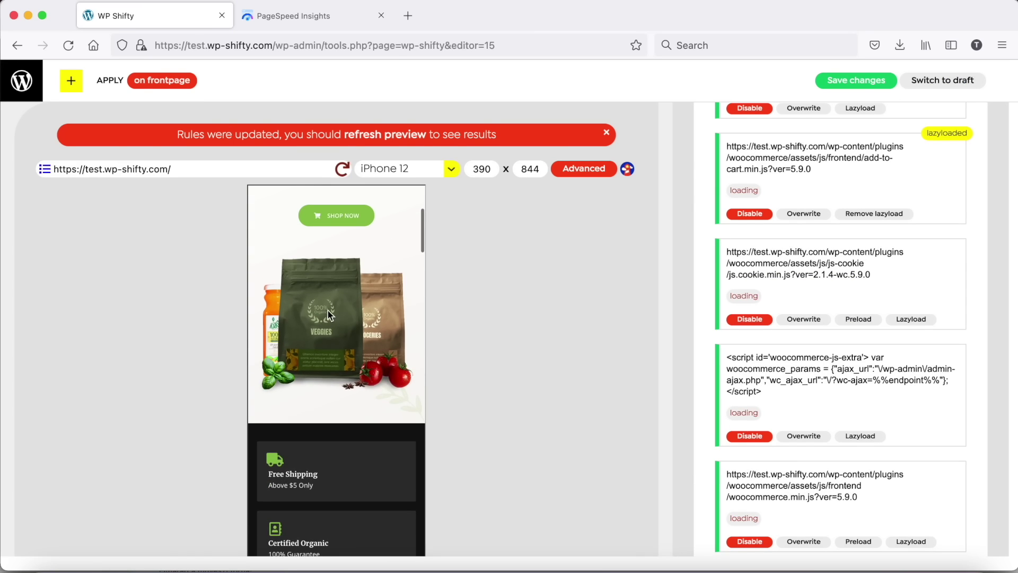
right_click(328, 313)
click(400, 364)
scroll(820, 247, up, 5)
click(885, 131)
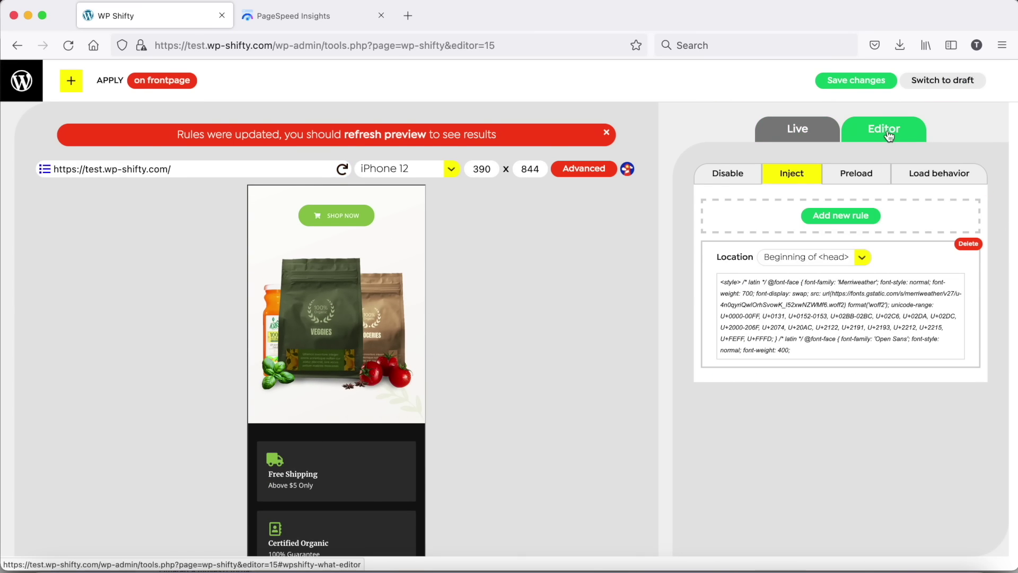
click(848, 176)
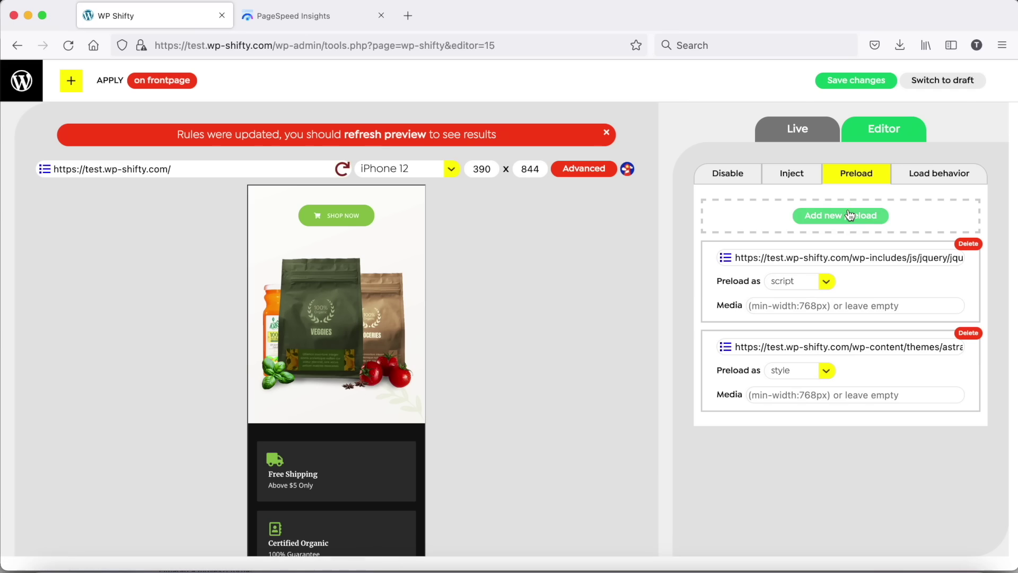
click(840, 215)
key(super+v)
click(812, 284)
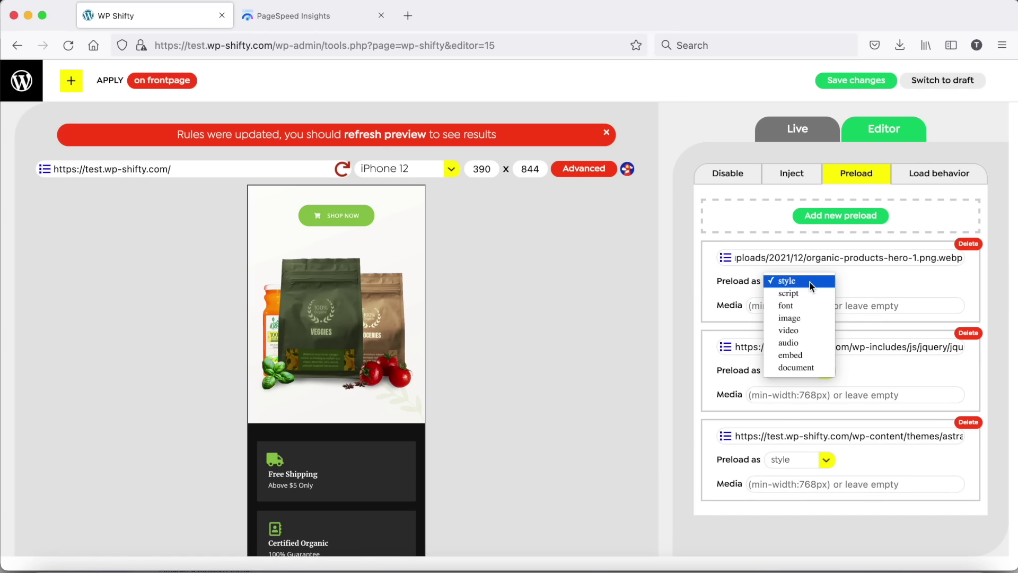
click(809, 317)
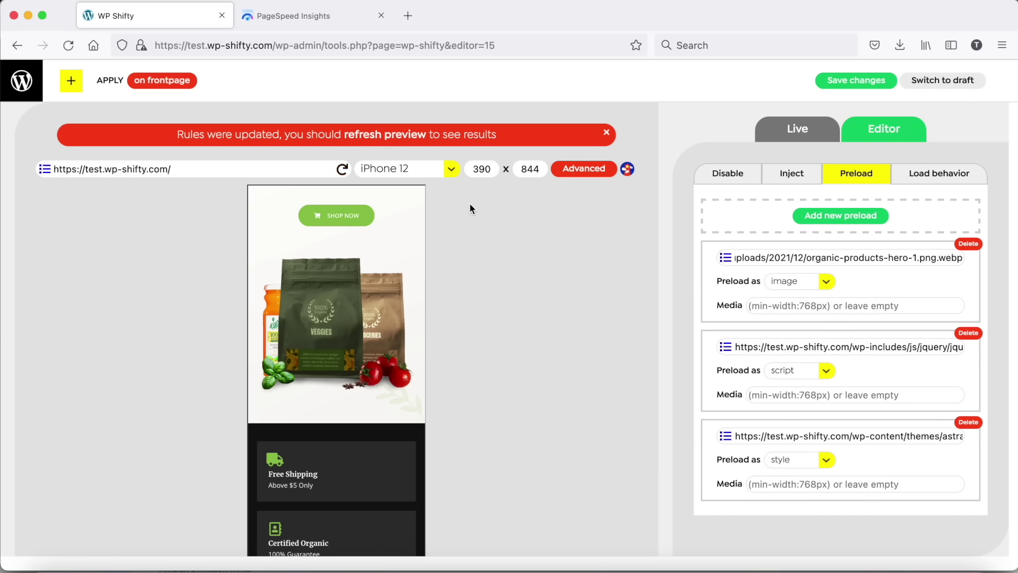
click(854, 84)
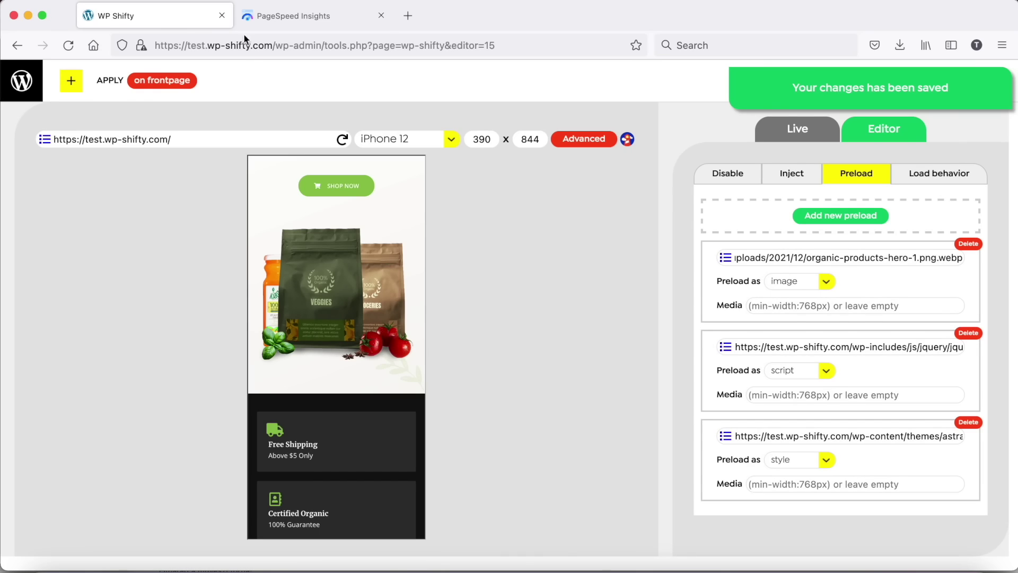
Rerun the PageSpeed Insights front-page test, reaching a mobile Performance score of 90
click(248, 18)
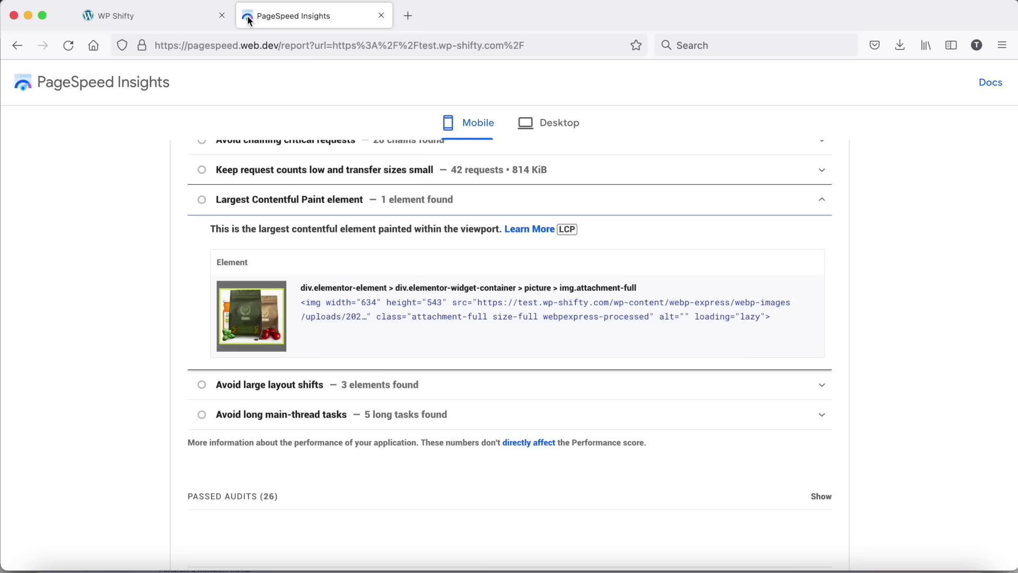
key(super+r)
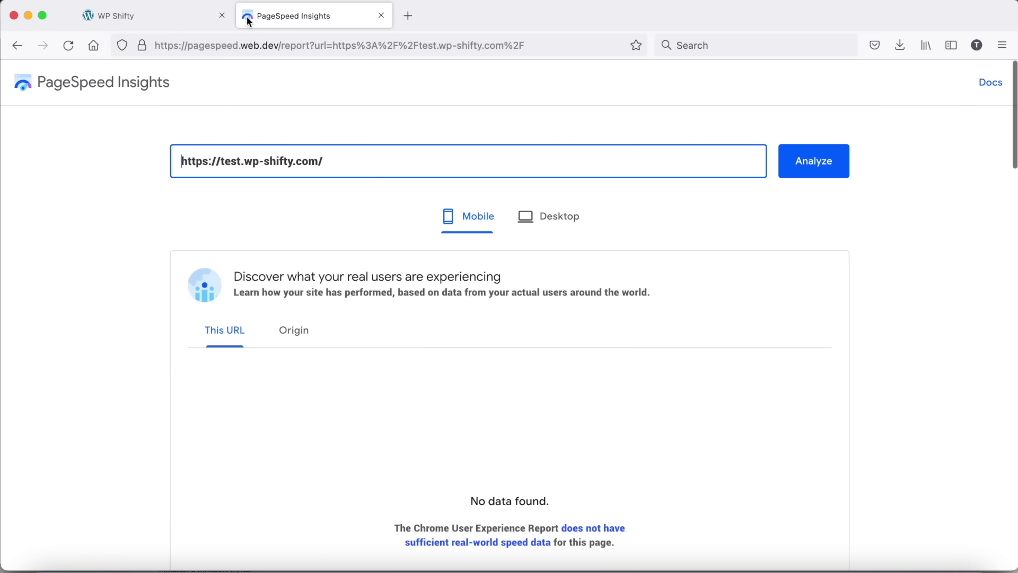
scroll(250, 172, down, 7)
scroll(251, 169, down, 3)
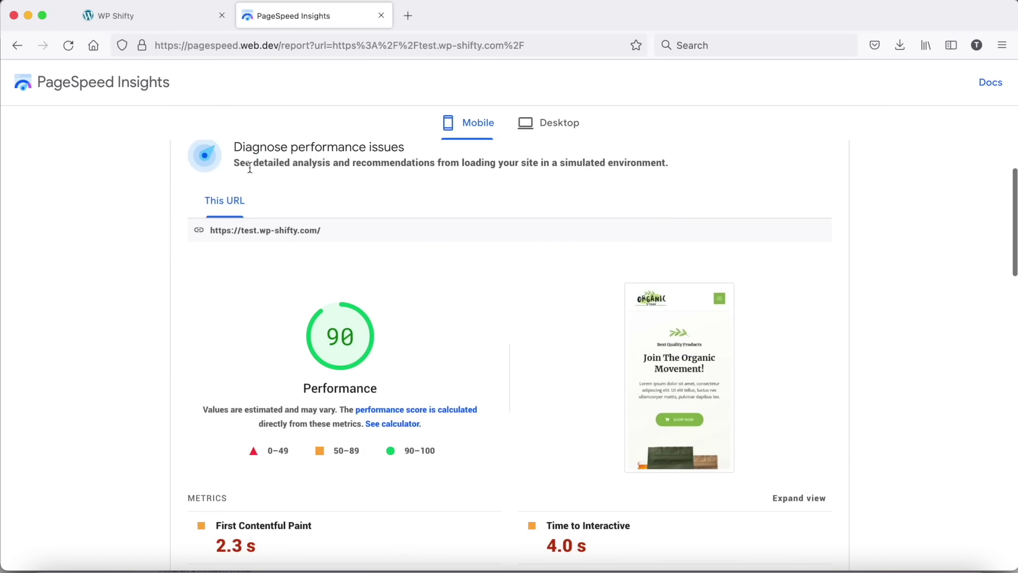
Check the desktop score of 99, then return to WP Shifty's scenario list
click(547, 125)
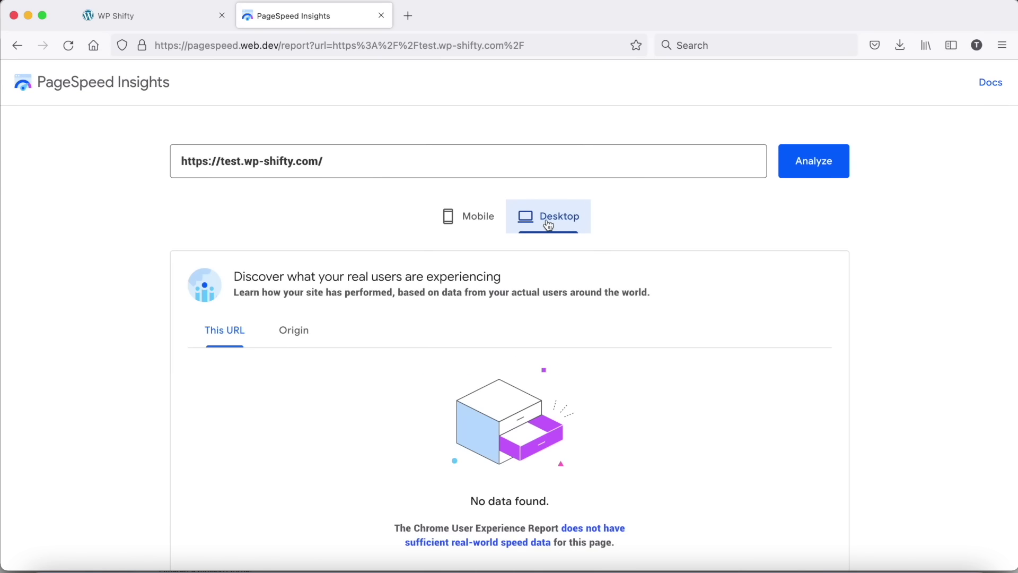
scroll(548, 225, down, 10)
scroll(548, 225, down, 7)
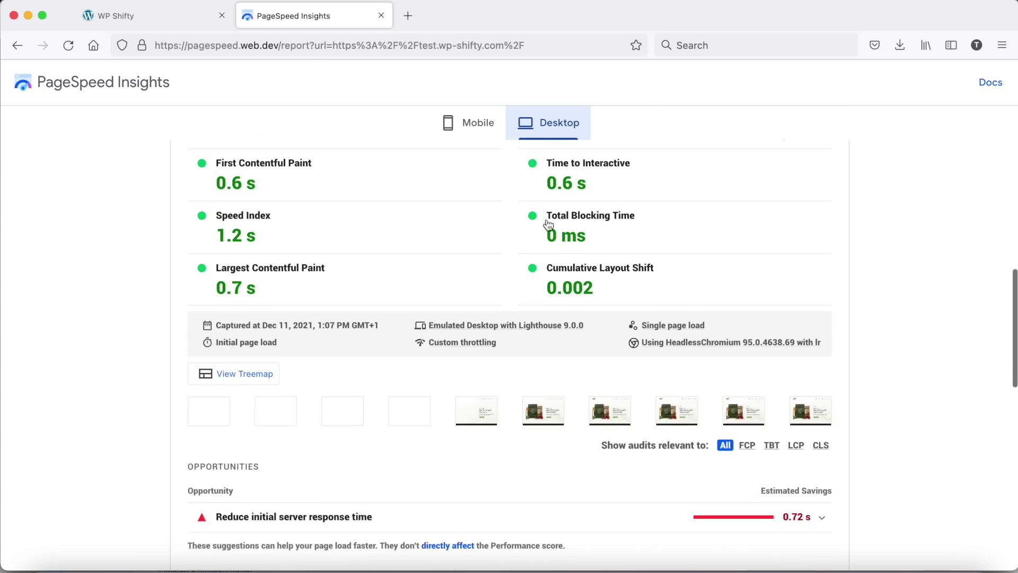
scroll(546, 219, up, 15)
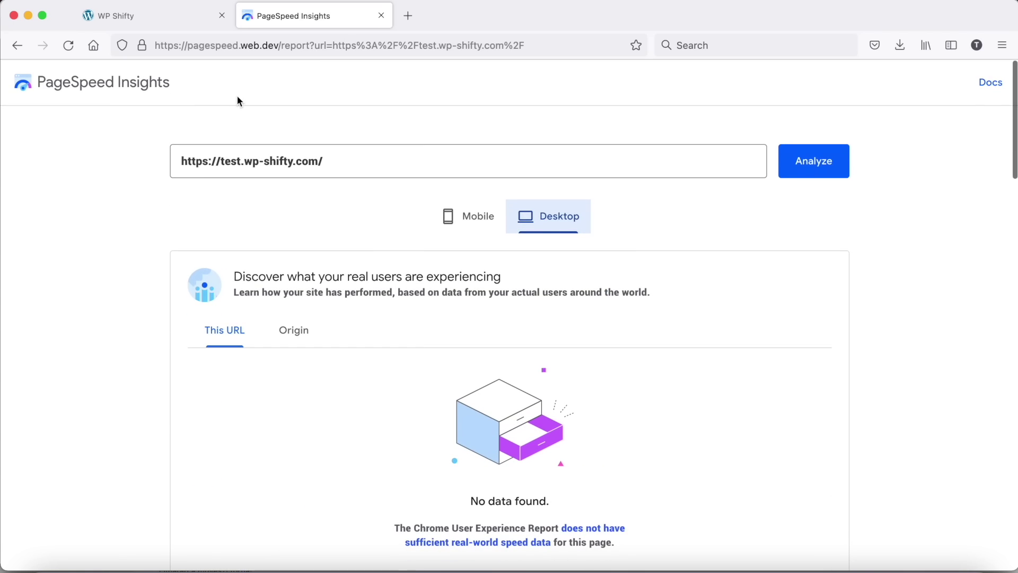
click(171, 21)
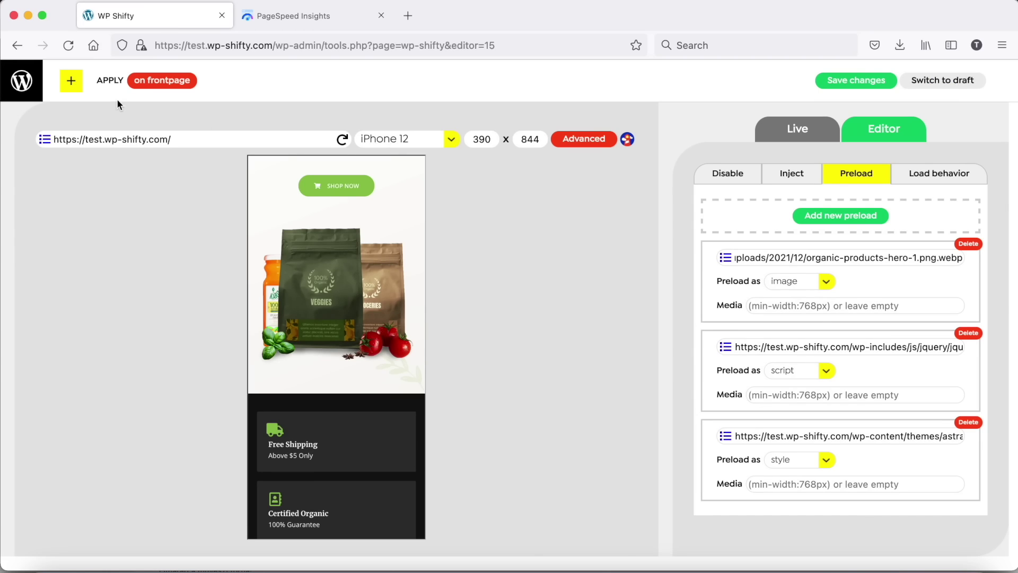
click(24, 85)
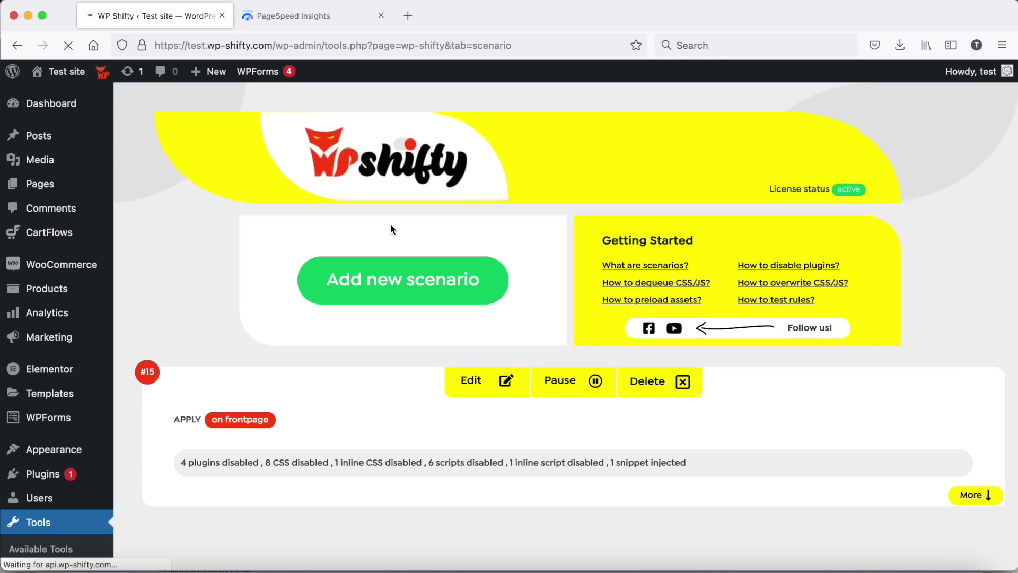